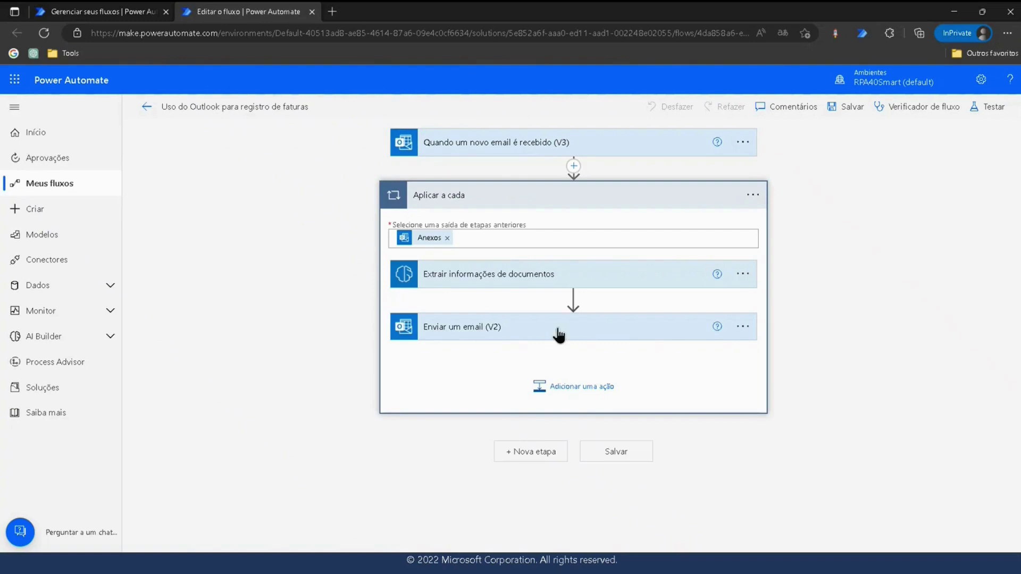
# Delete the 'Enviar um email (V2)' step from the loop with Excluir, confirming with OK.
pyautogui.click(556, 335)
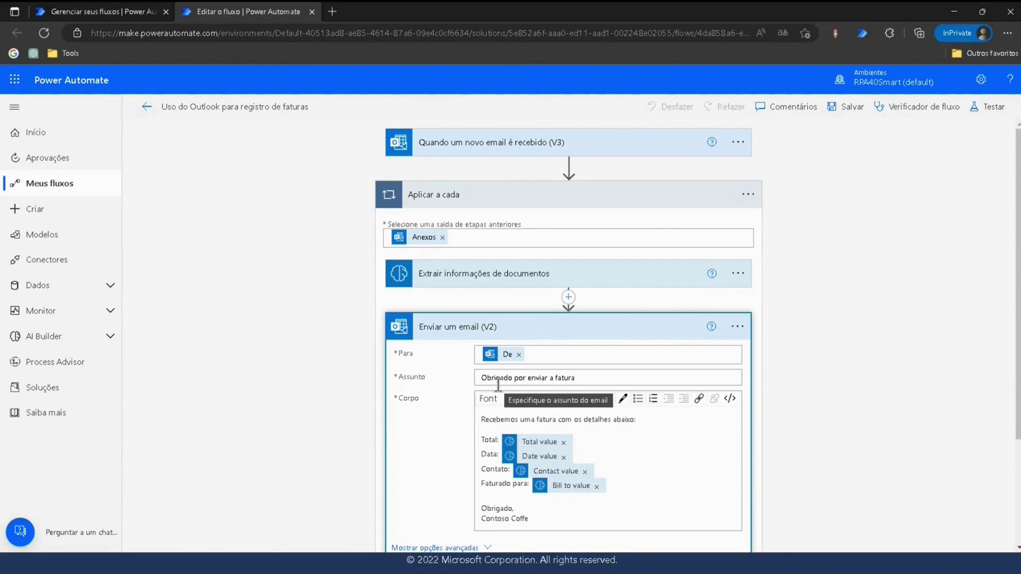
pyautogui.click(737, 327)
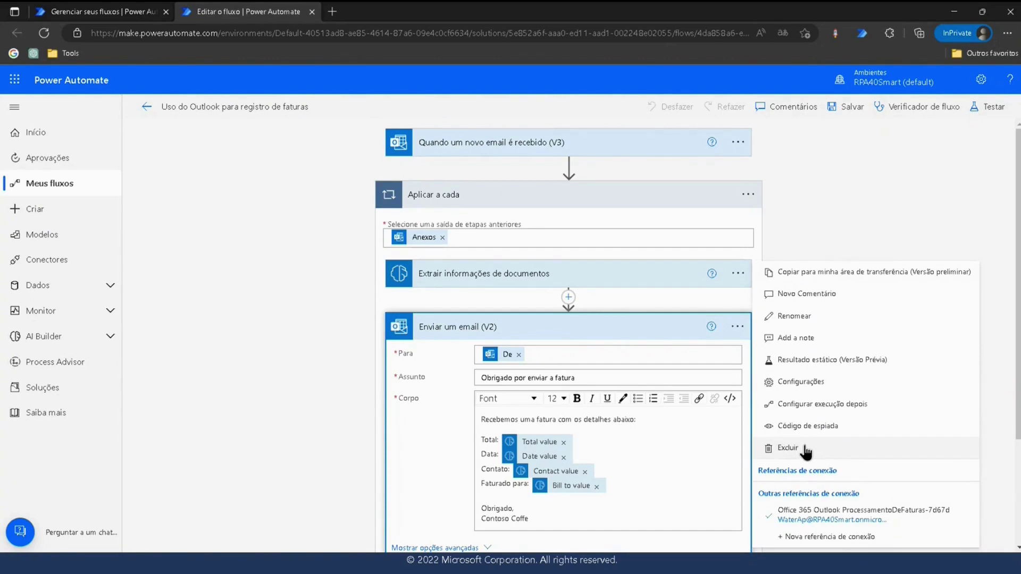
pyautogui.scroll(-3, 736, 309)
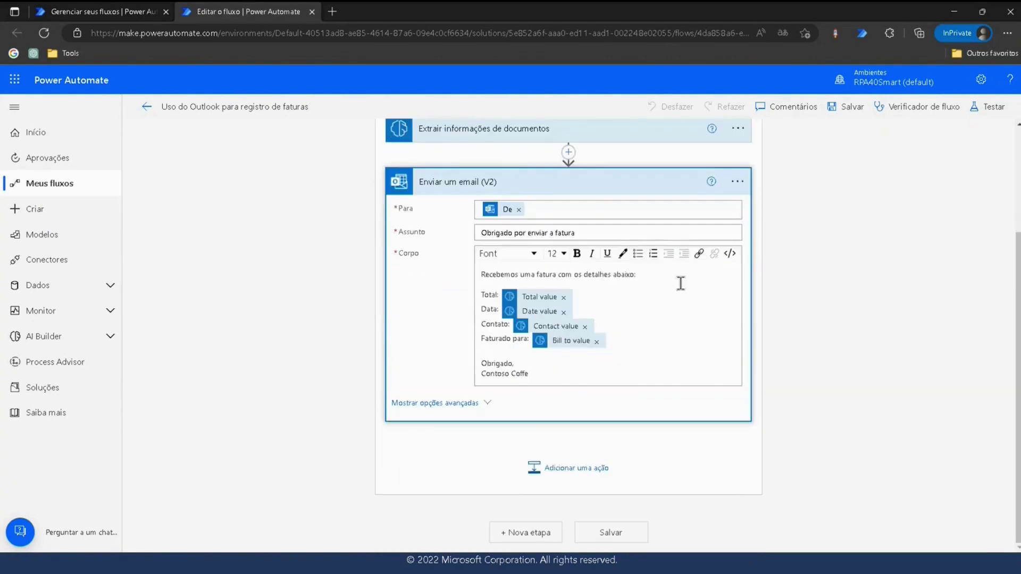
pyautogui.click(738, 181)
pyautogui.click(790, 356)
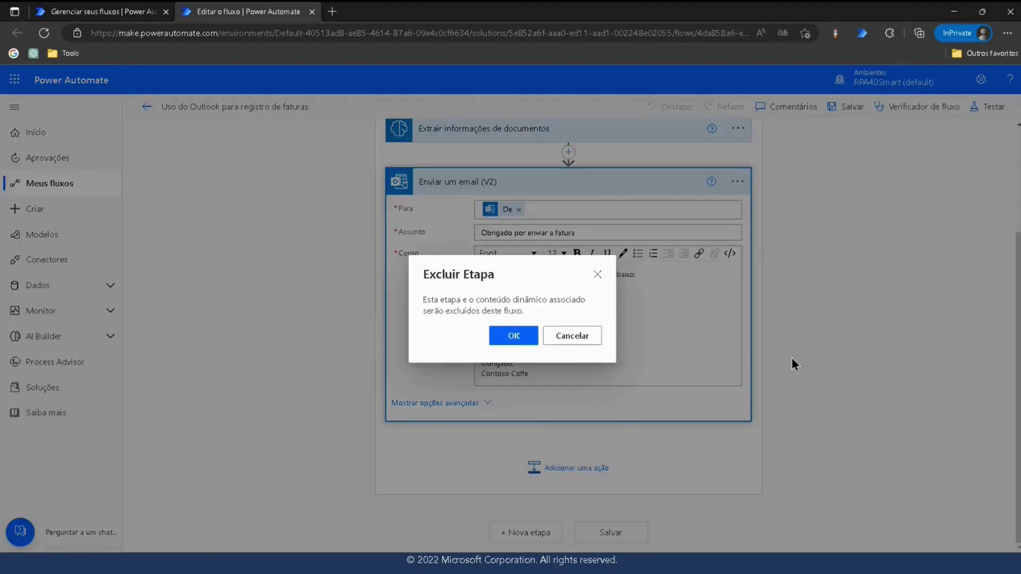
pyautogui.click(514, 336)
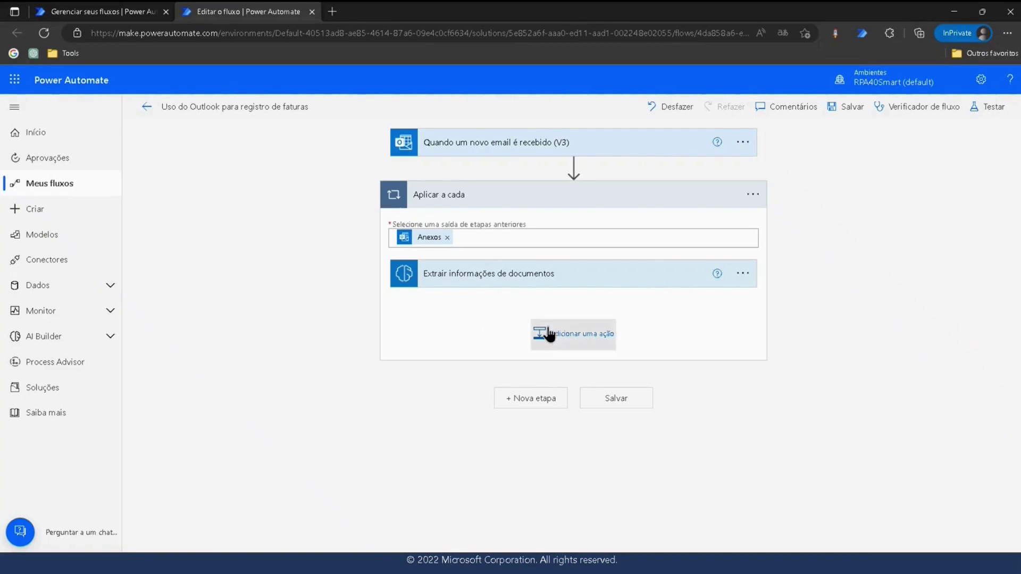
# Add the Microsoft Teams action 'Postar uma escolha de opções como o bot do Flow para um usuário' inside the loop.
pyautogui.click(547, 335)
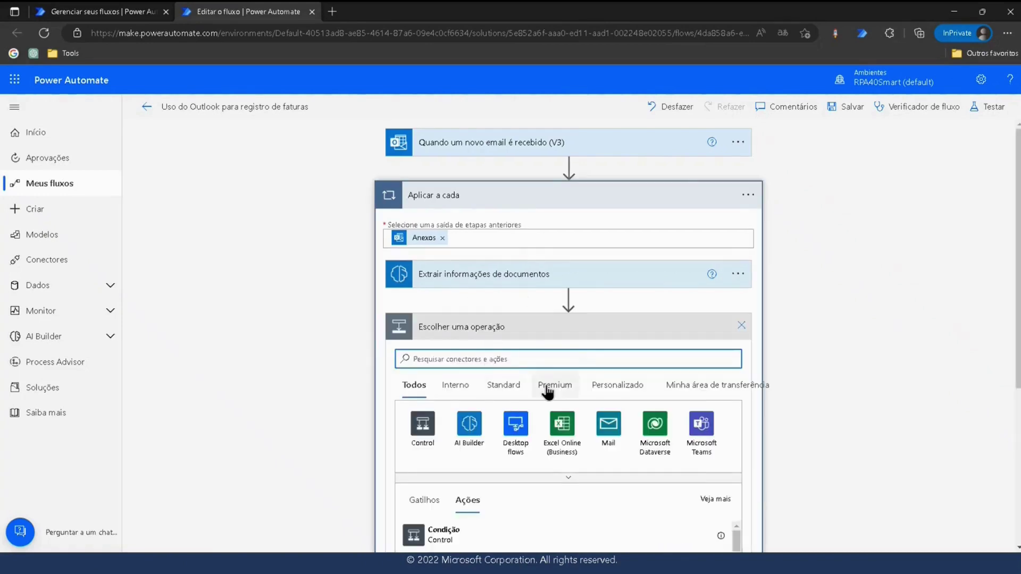
pyautogui.click(710, 426)
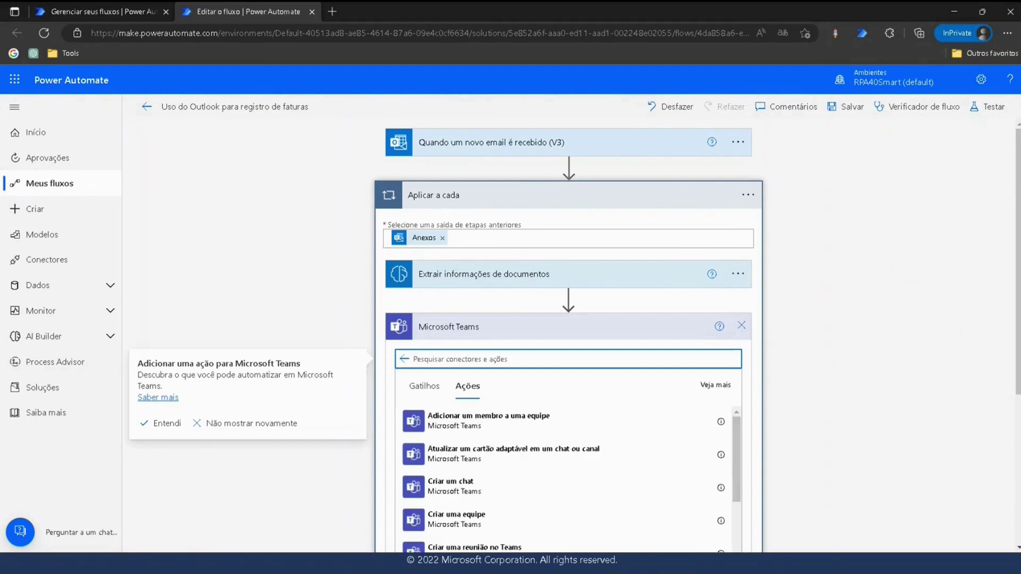
pyautogui.click(264, 312)
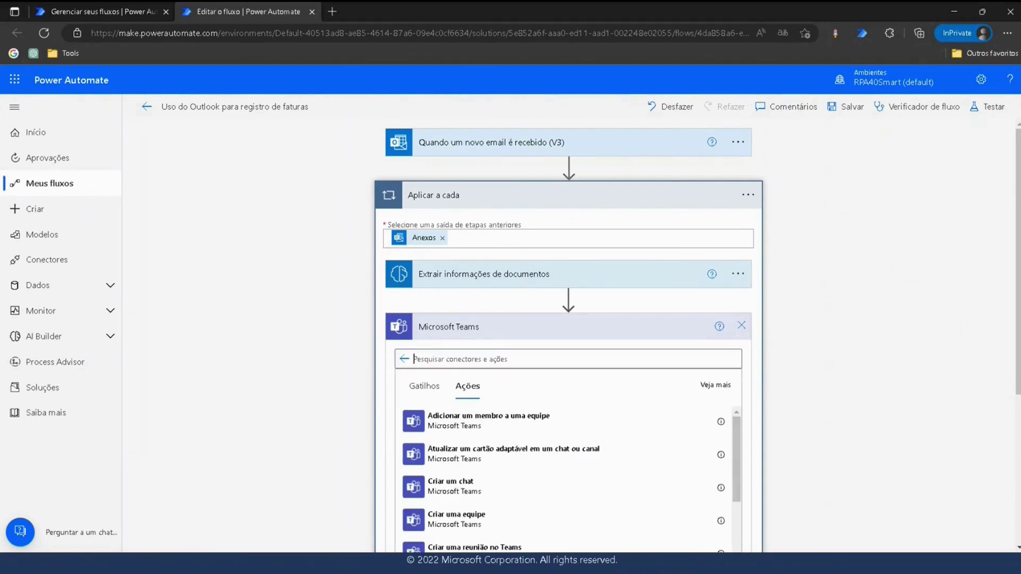
pyautogui.click(458, 362)
pyautogui.write('postar u')
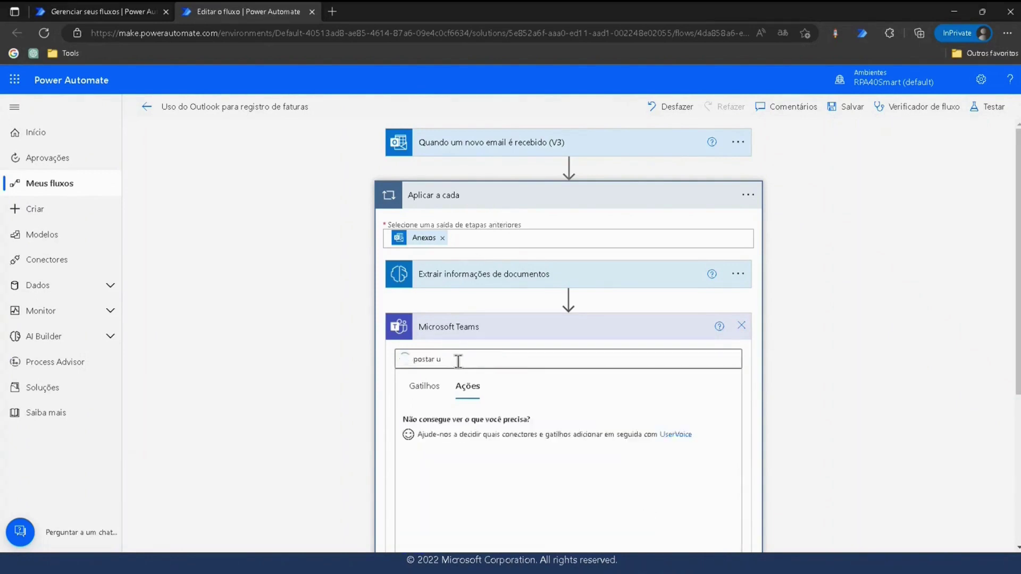
pyautogui.scroll(-6, 510, 449)
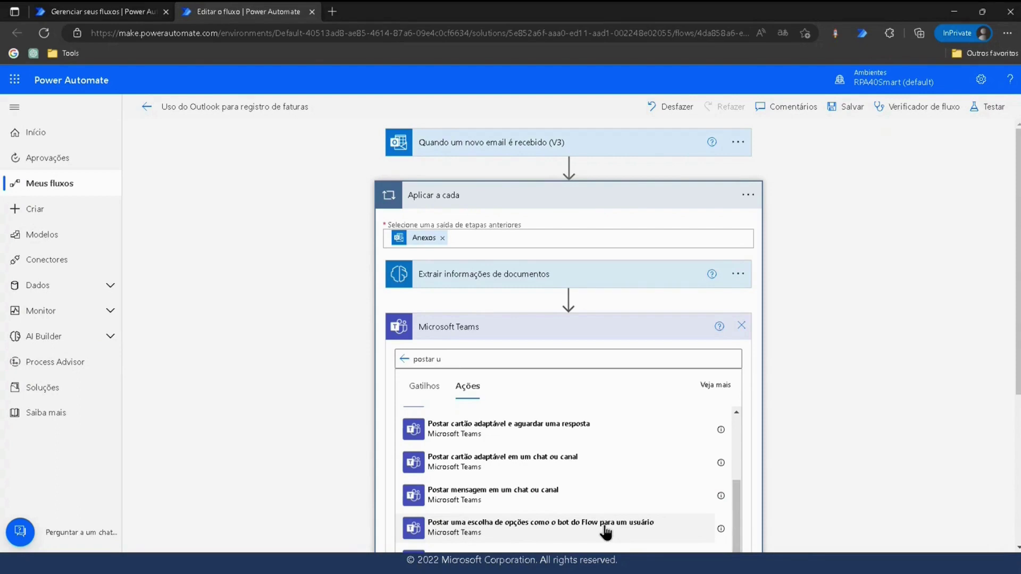
pyautogui.click(605, 528)
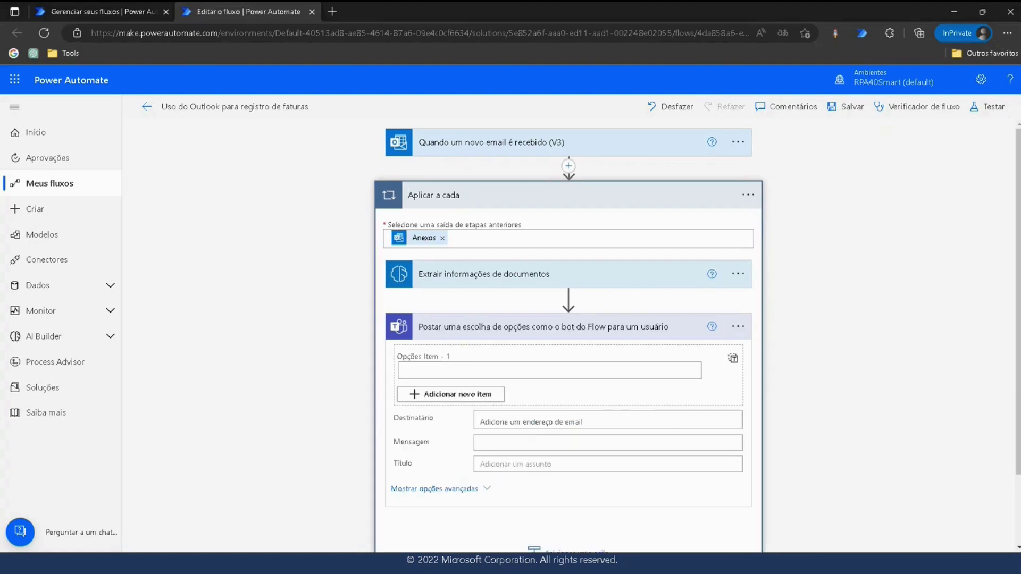
# Give the Teams action two options, 'Sim' and 'Não'.
pyautogui.click(452, 394)
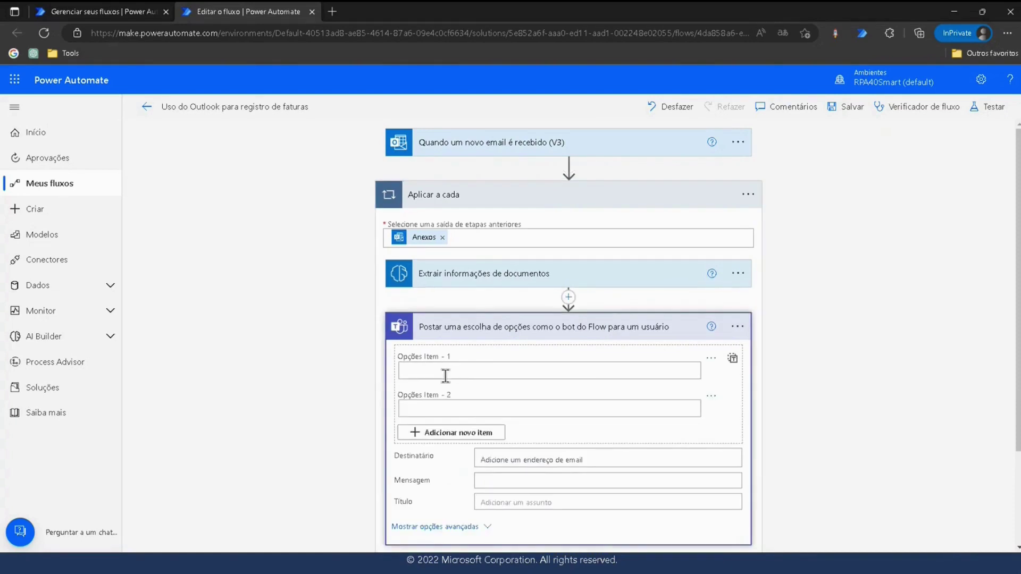
pyautogui.click(440, 372)
pyautogui.write('Sim')
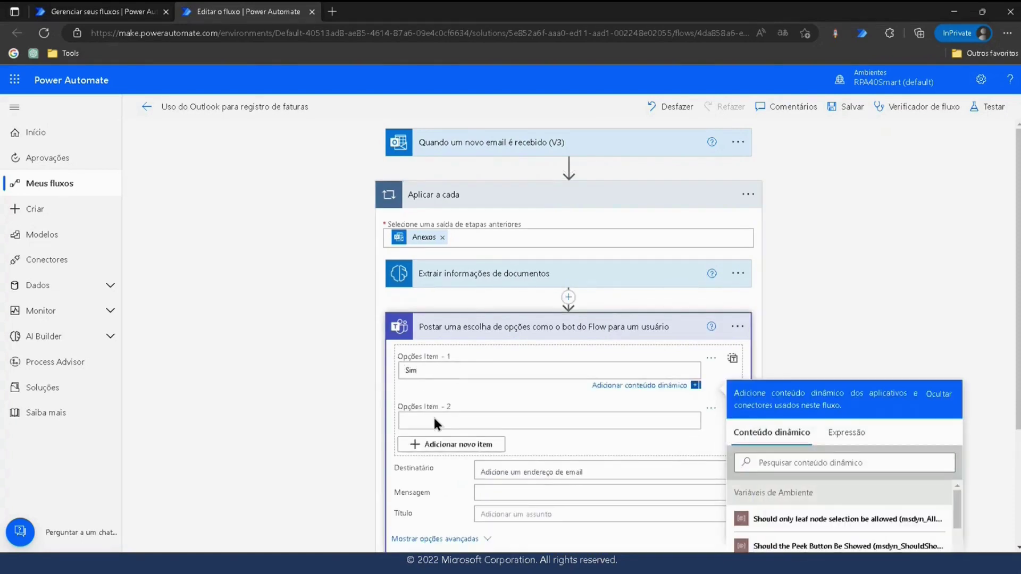
pyautogui.click(433, 416)
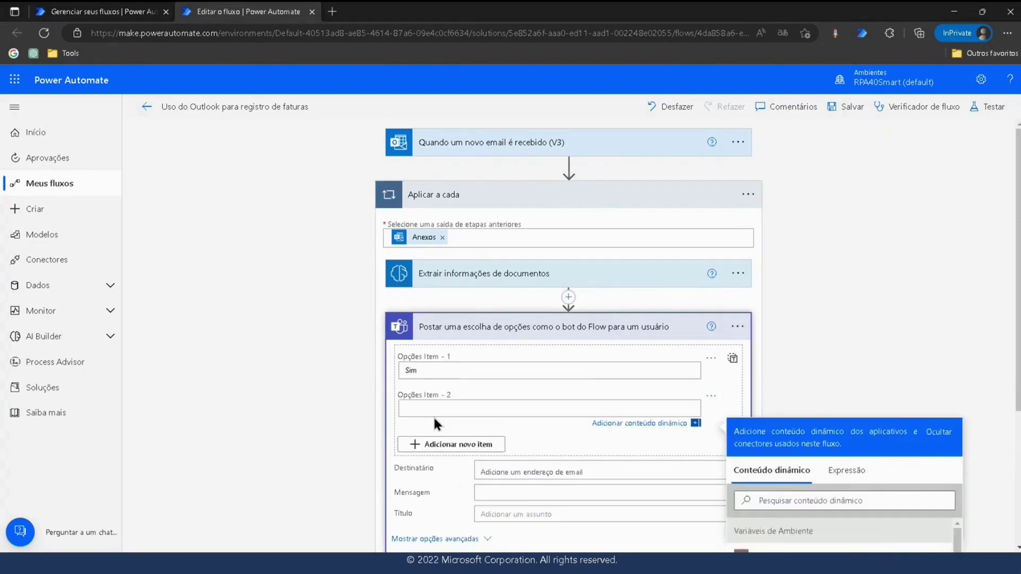
pyautogui.write('Não')
# Pick the approver's account as the Destinatário.
pyautogui.click(510, 468)
pyautogui.write('wat')
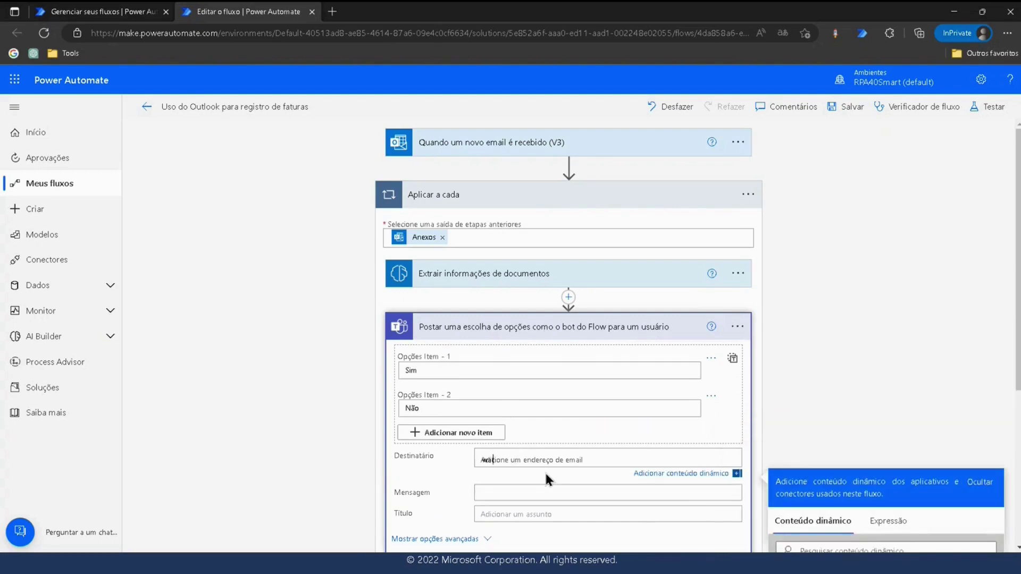
pyautogui.write('er')
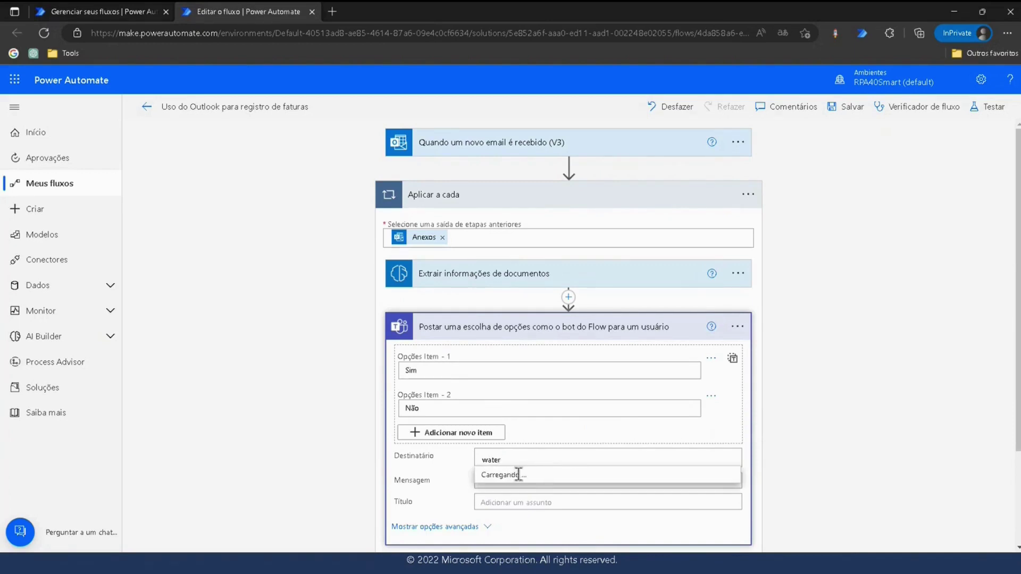
pyautogui.click(525, 482)
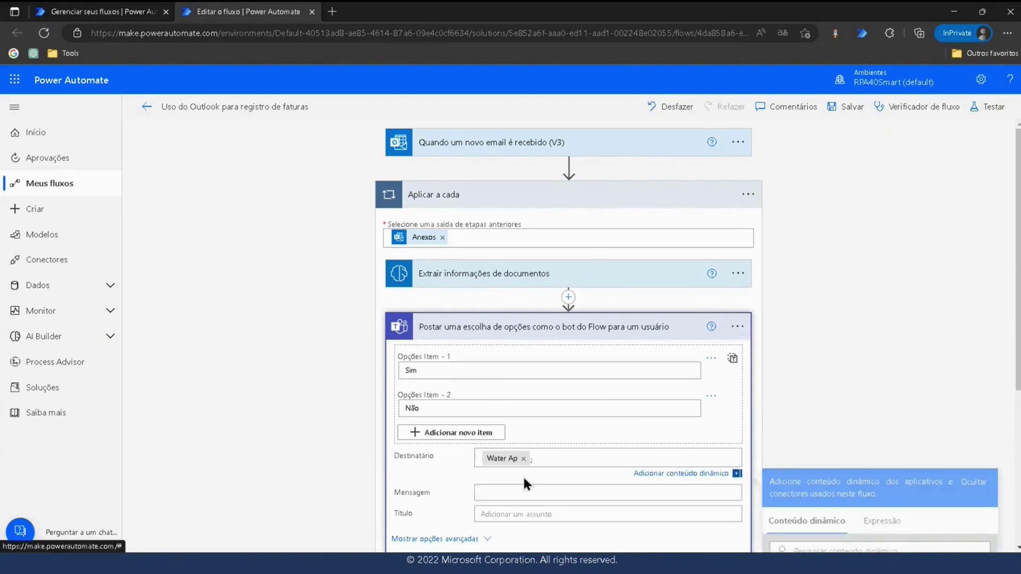
pyautogui.scroll(-4, 522, 474)
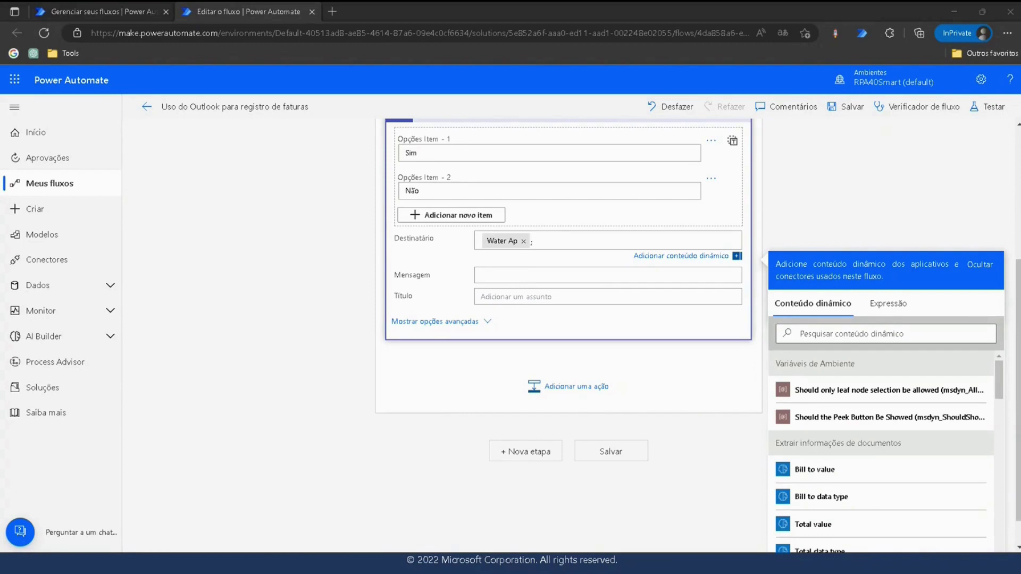
# Paste the approval message into Mensagem and replace its total placeholder with Total value.
pyautogui.click(506, 274)
pyautogui.write('Recebemos uma fatura com valor total (de conteúdo dinâmico sob ação do Construtor de IA), para a data do valor da data (do conteúdo dinâmico sob ação do Construtor de IA). Pessoa de contato é Valor de contato (a partir de conteúdo dinâmico sob ação AI Builder). Gostaria de aprovar isso?')
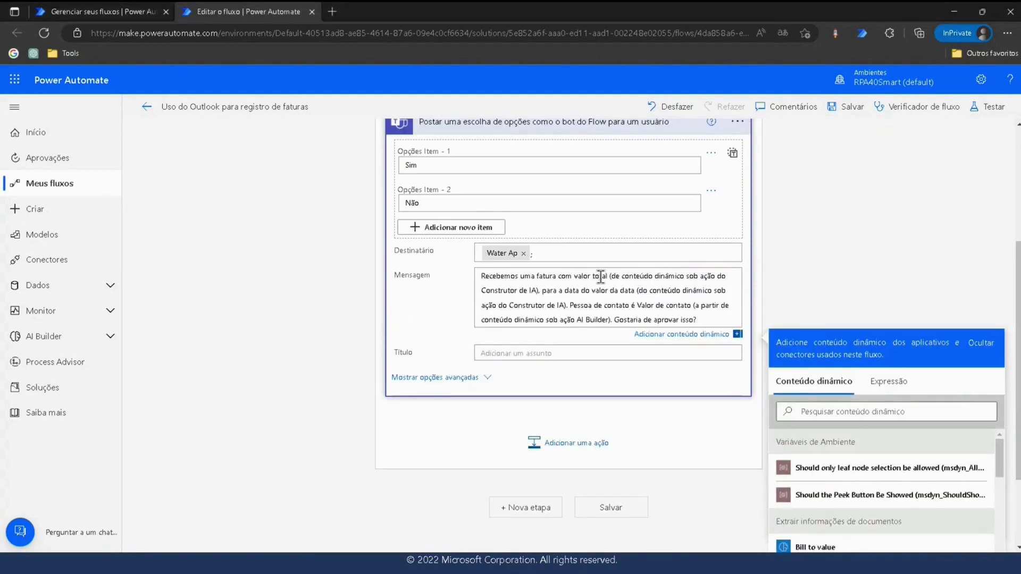
pyautogui.moveTo(593, 276); pyautogui.dragTo(536, 290)
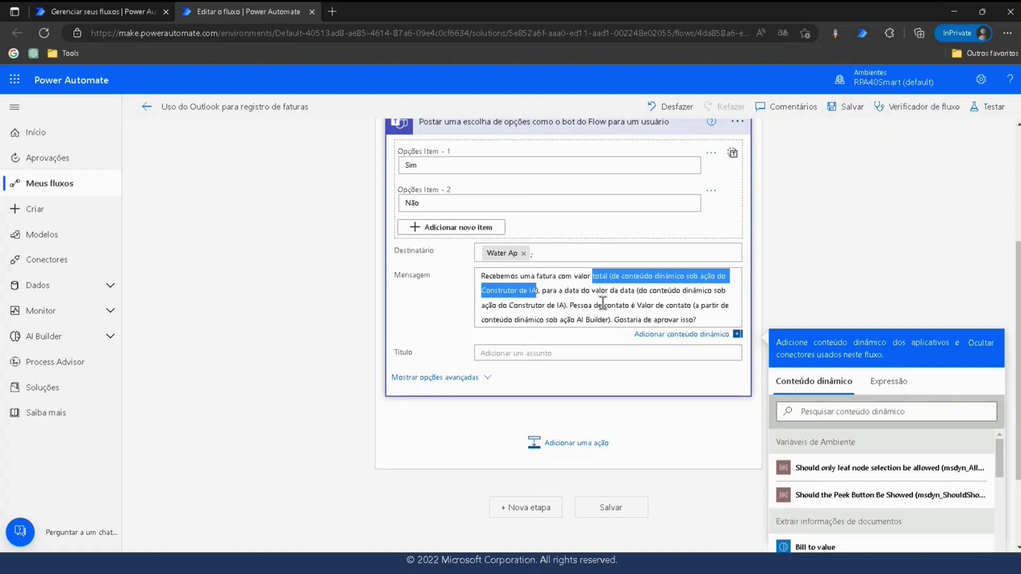
pyautogui.click(596, 276)
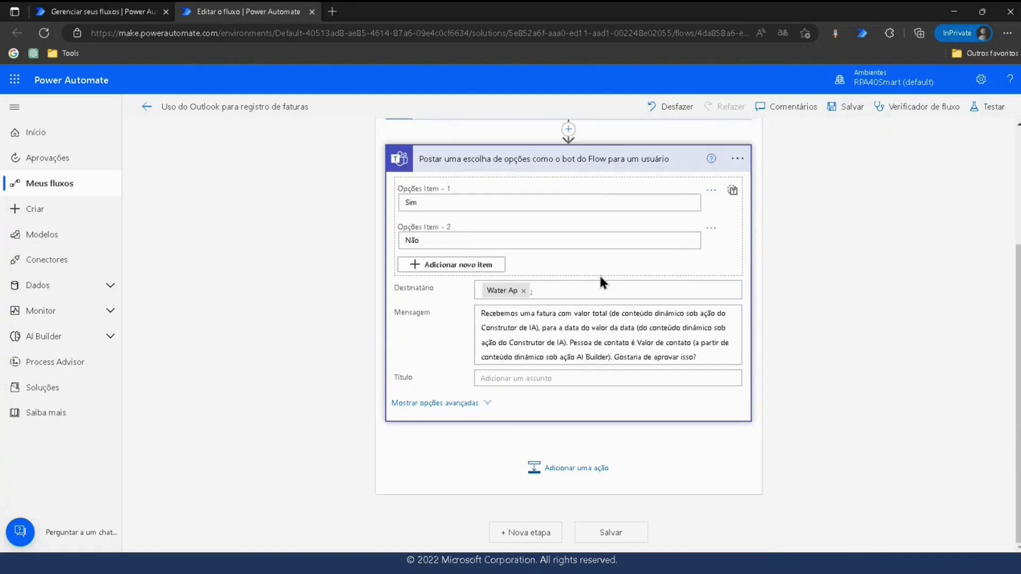
pyautogui.click(594, 315)
pyautogui.moveTo(593, 315); pyautogui.dragTo(536, 329)
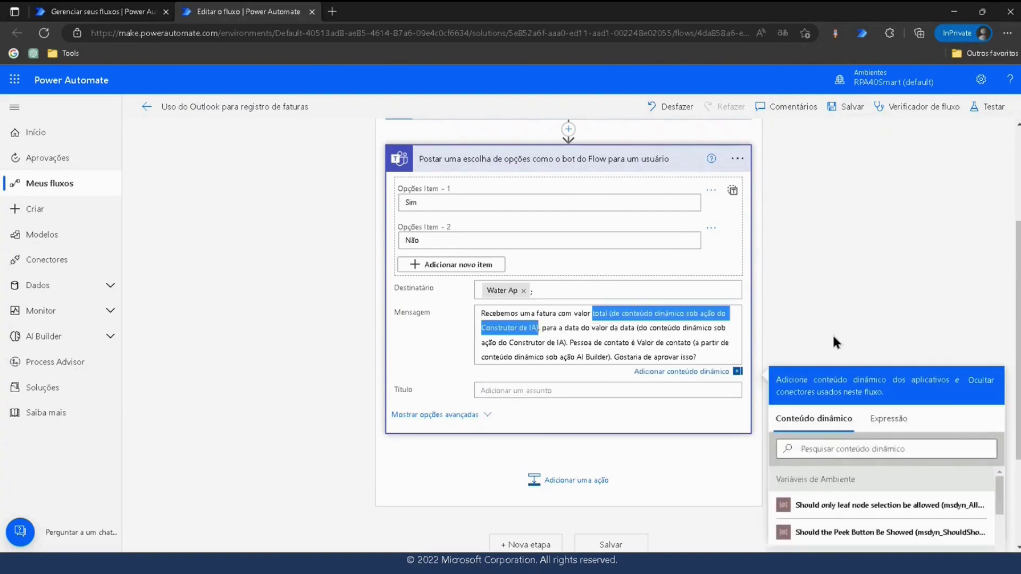
pyautogui.scroll(-3, 881, 363)
pyautogui.scroll(-2, 817, 492)
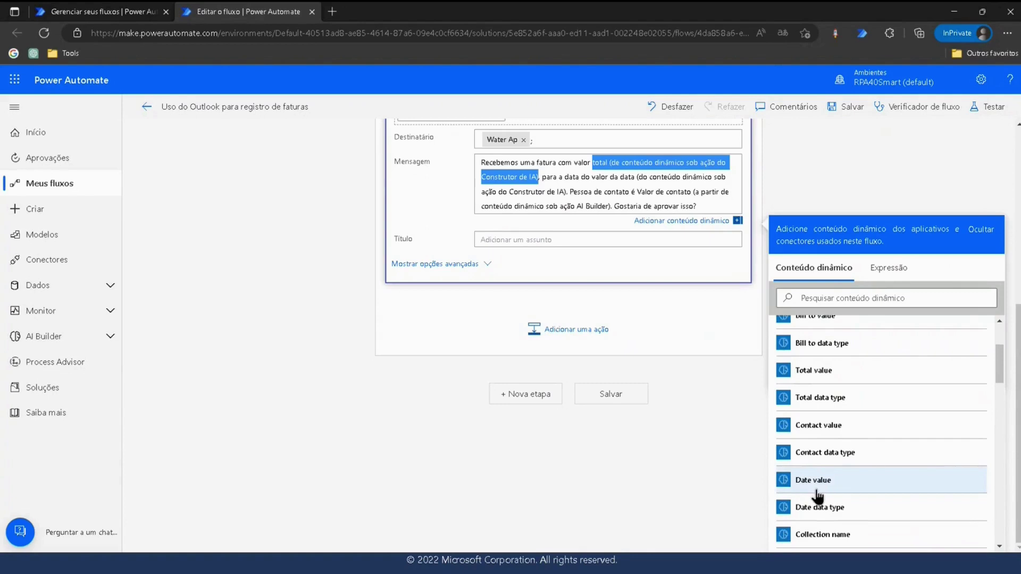
pyautogui.click(822, 374)
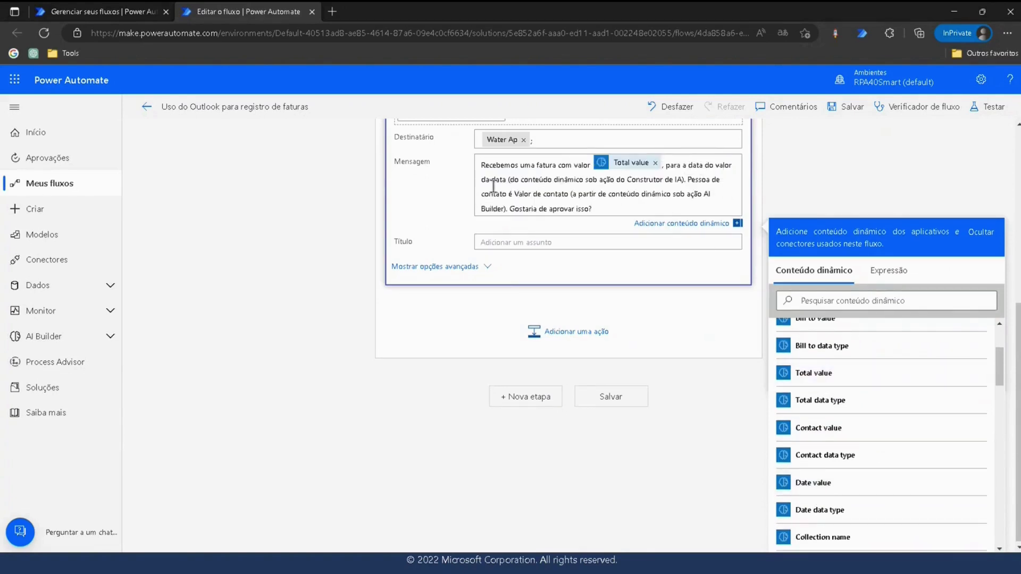
# Replace the date and contact placeholders with Date value and Contact value.
pyautogui.moveTo(492, 179); pyautogui.dragTo(685, 179)
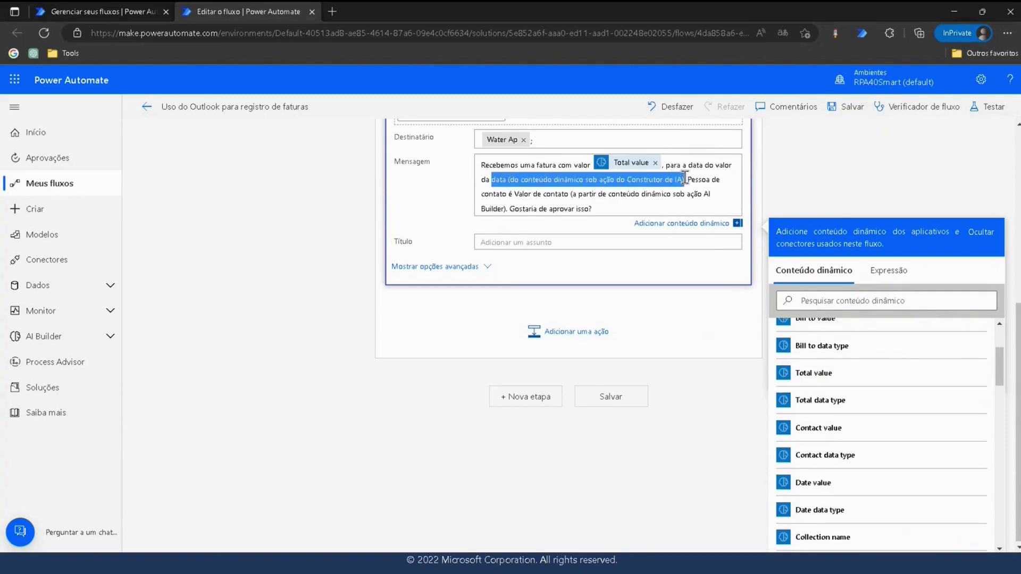
pyautogui.click(822, 484)
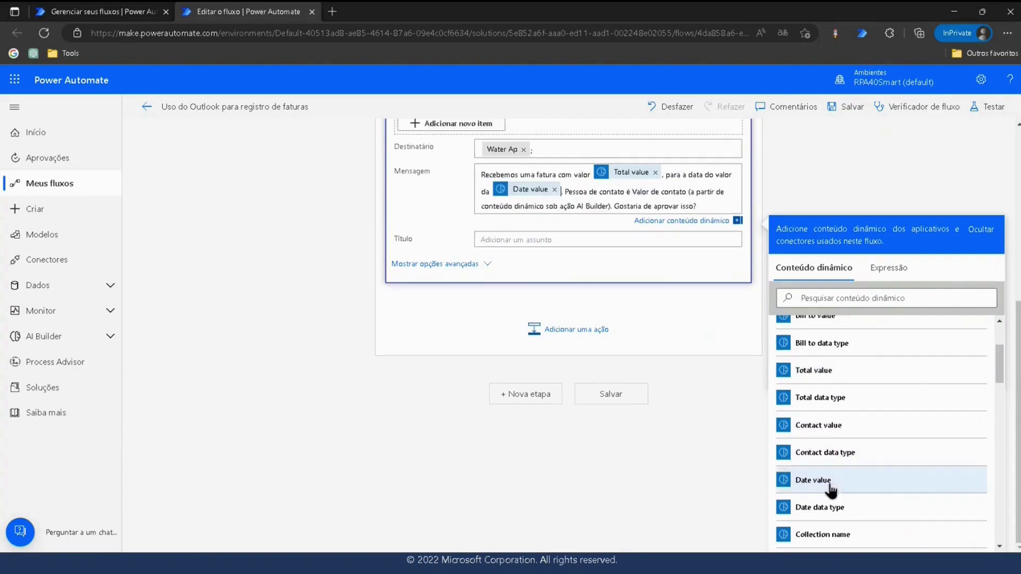
pyautogui.click(696, 206)
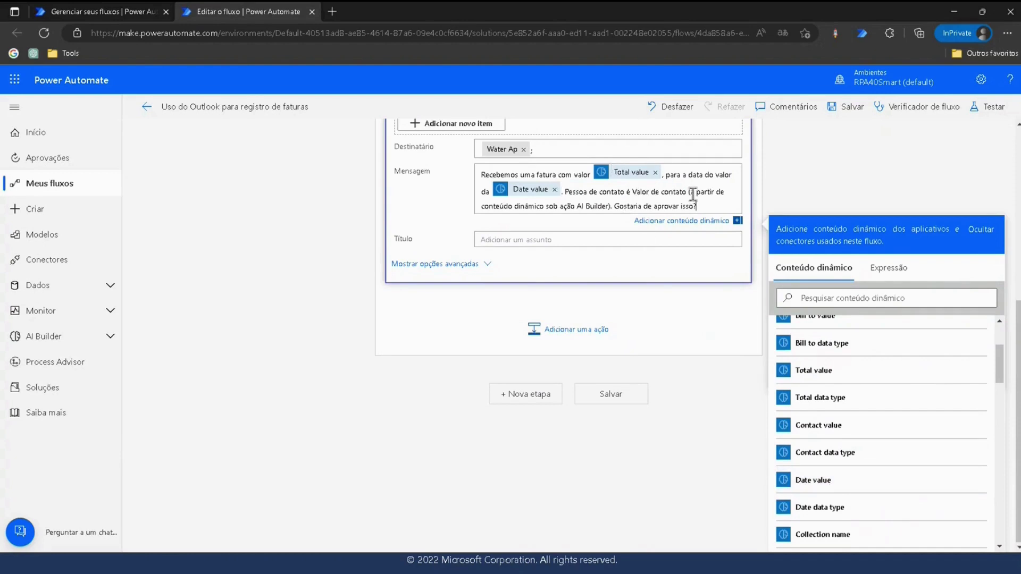
pyautogui.moveTo(662, 192); pyautogui.dragTo(612, 206)
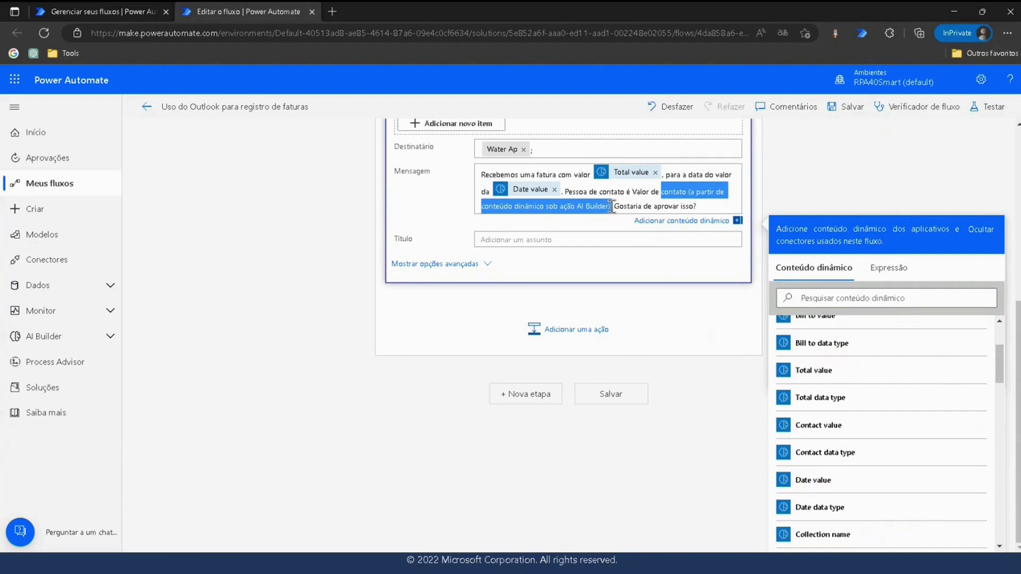
pyautogui.click(841, 428)
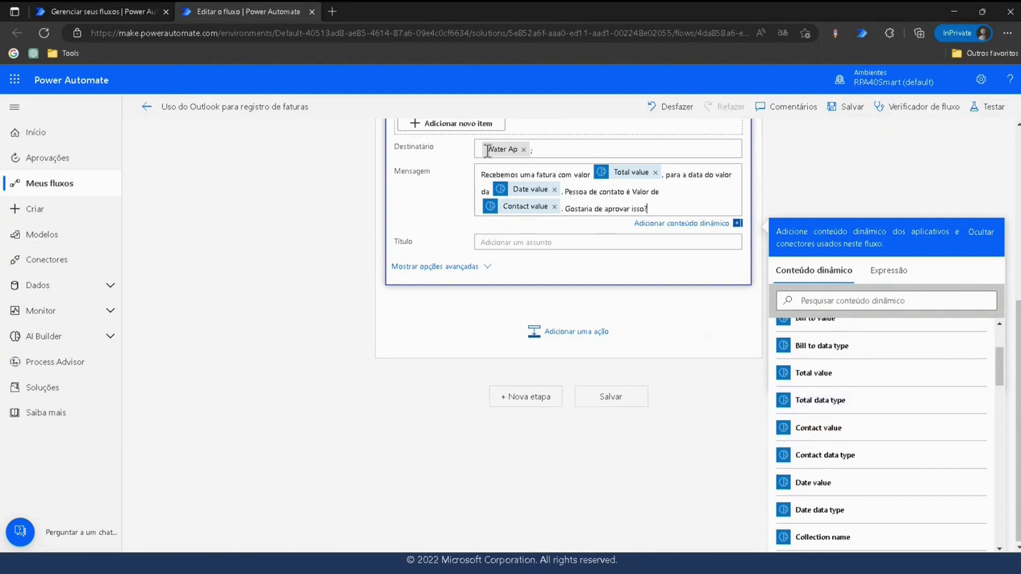
# Set the card title to 'Por favor, aprove esta fatura'.
pyautogui.click(503, 240)
pyautogui.write('Pr')
pyautogui.press('BackSpace')
pyautogui.write('or')
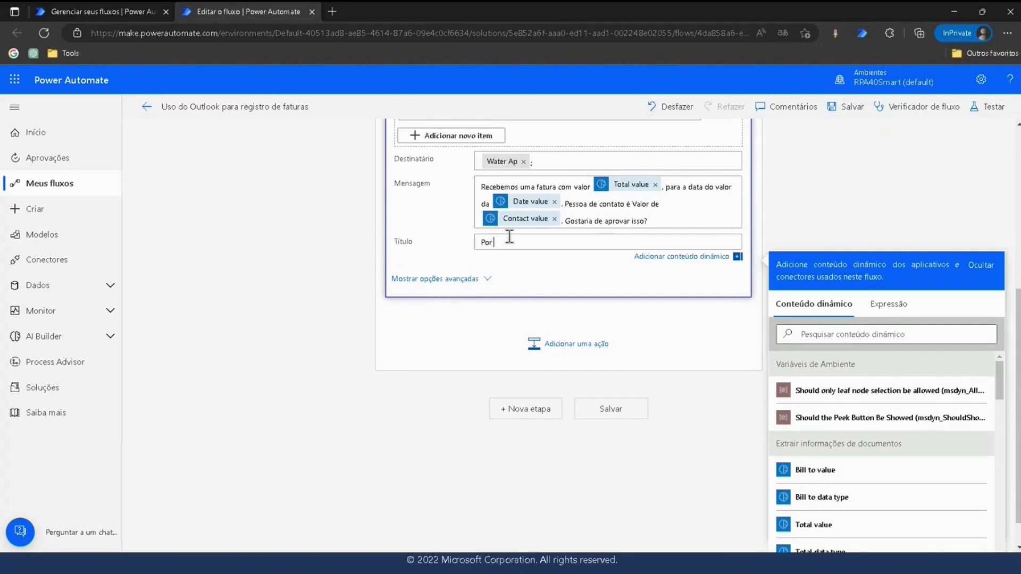
pyautogui.write(' favor, aprove esta fatura')
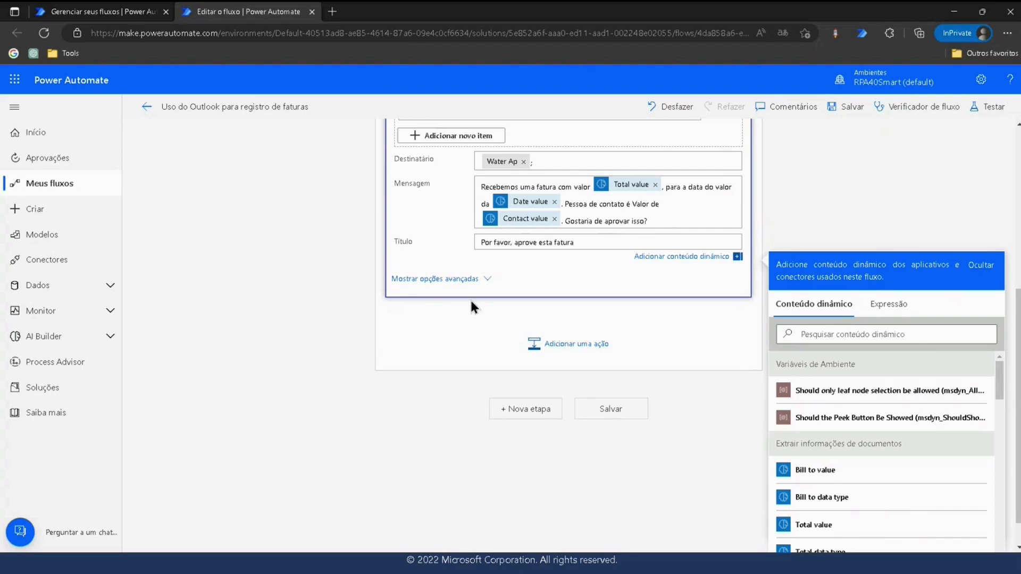
pyautogui.click(445, 336)
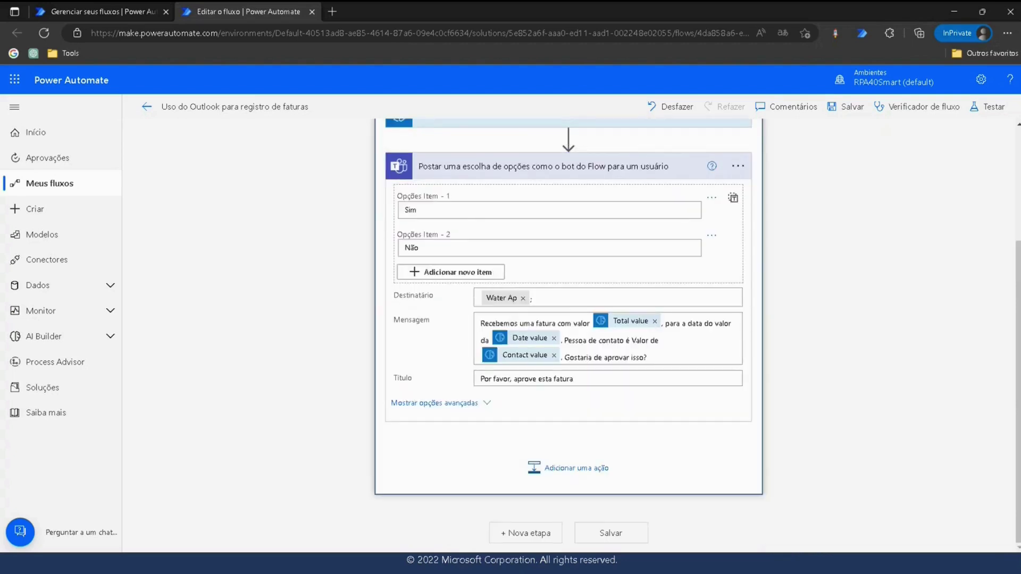
# Add a Control 'Condição' step after the Teams choice action.
pyautogui.click(535, 467)
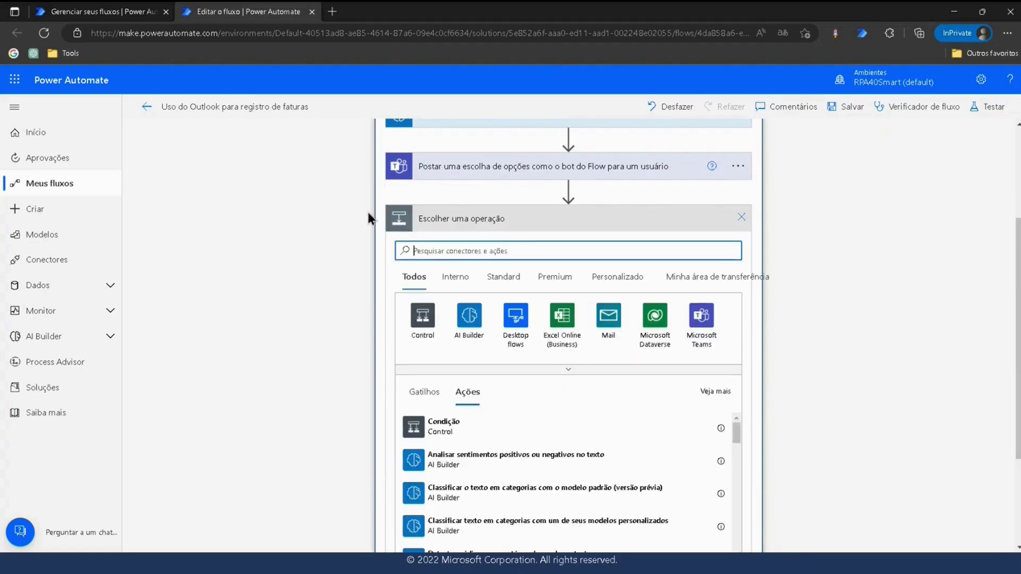
pyautogui.click(427, 319)
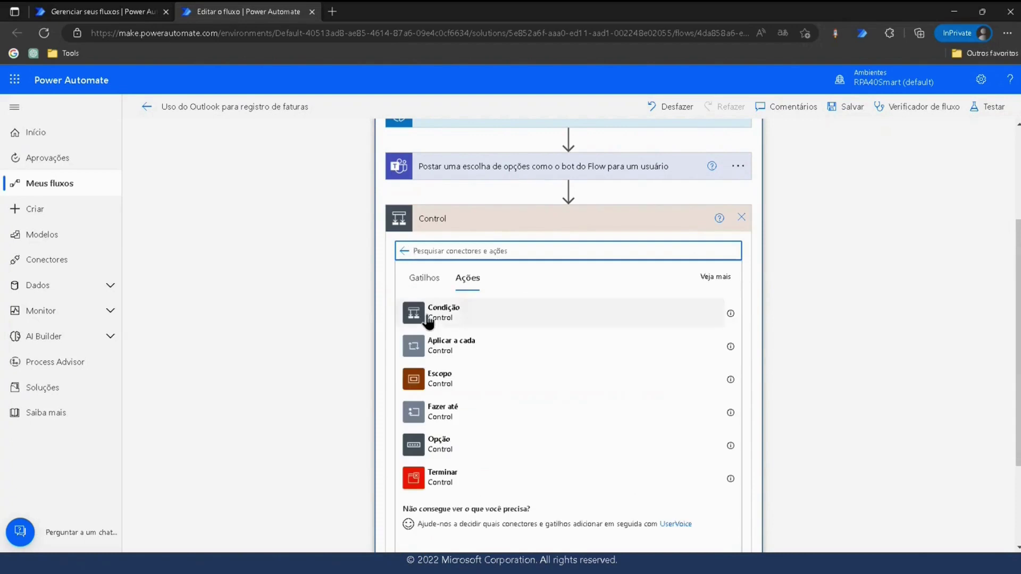
pyautogui.click(425, 307)
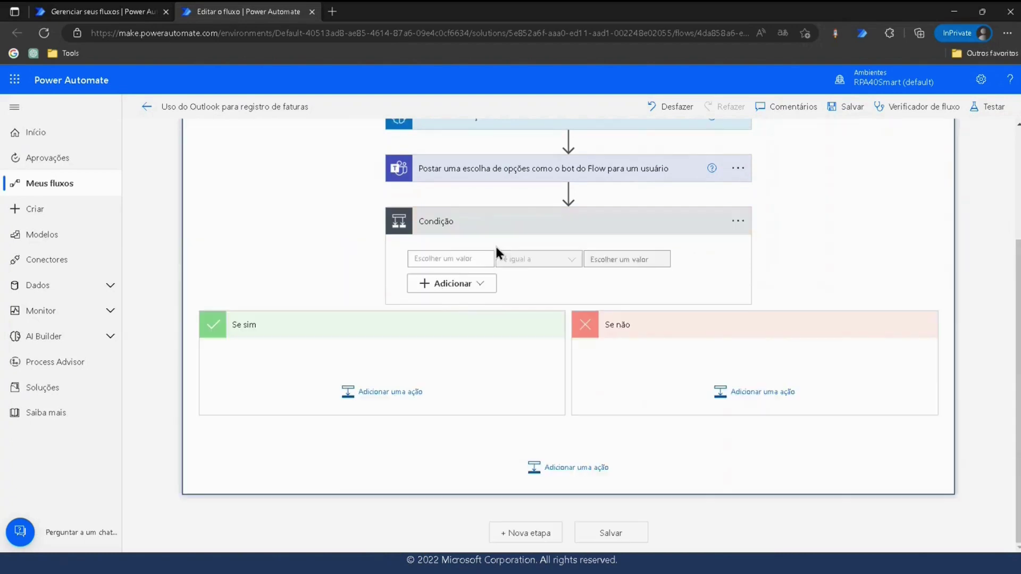
# Make the condition test whether the dynamic selectedOption 'é igual a' 'Sim'.
pyautogui.click(488, 259)
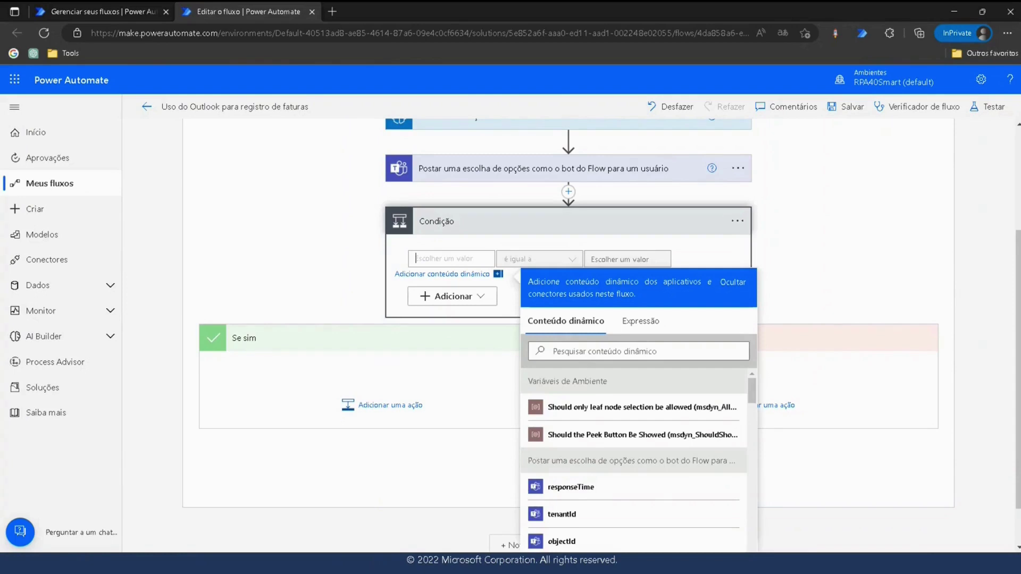
pyautogui.click(572, 348)
pyautogui.write('sele')
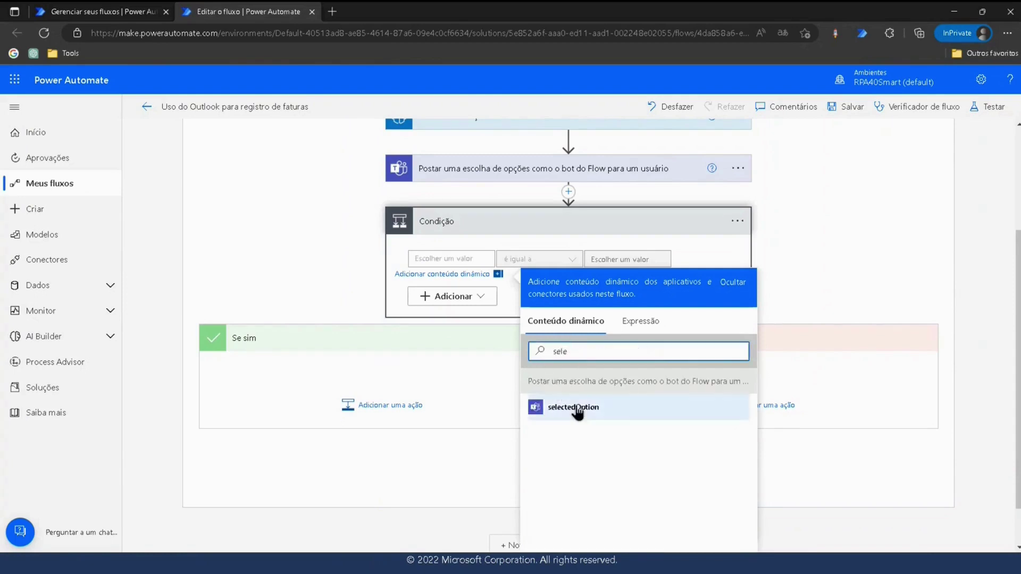
pyautogui.click(574, 410)
pyautogui.click(624, 259)
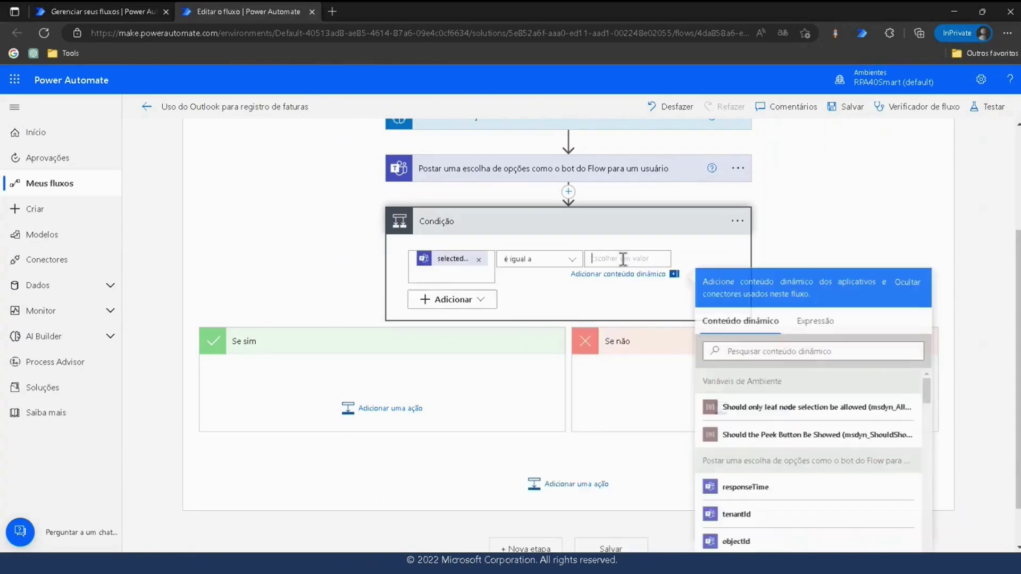
pyautogui.write('Sim')
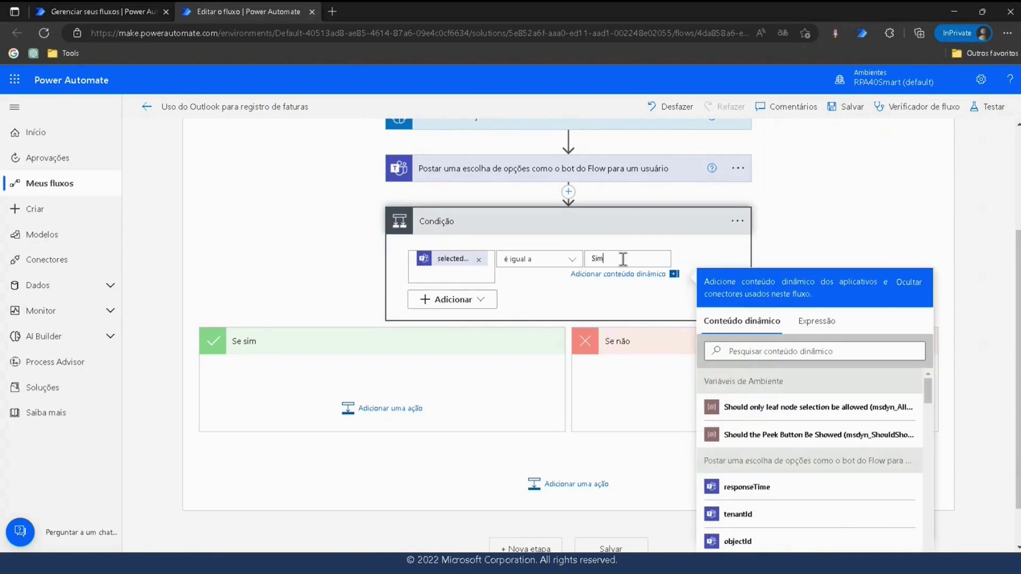
pyautogui.click(322, 204)
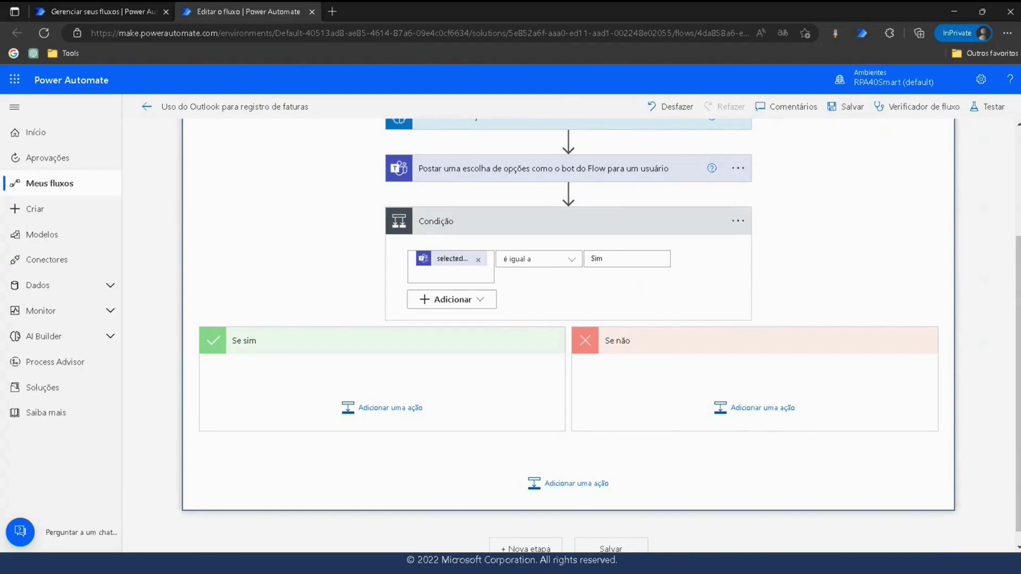
# Add a 'run desktop flow' action to the Se sim branch using the valid connection.
pyautogui.click(370, 420)
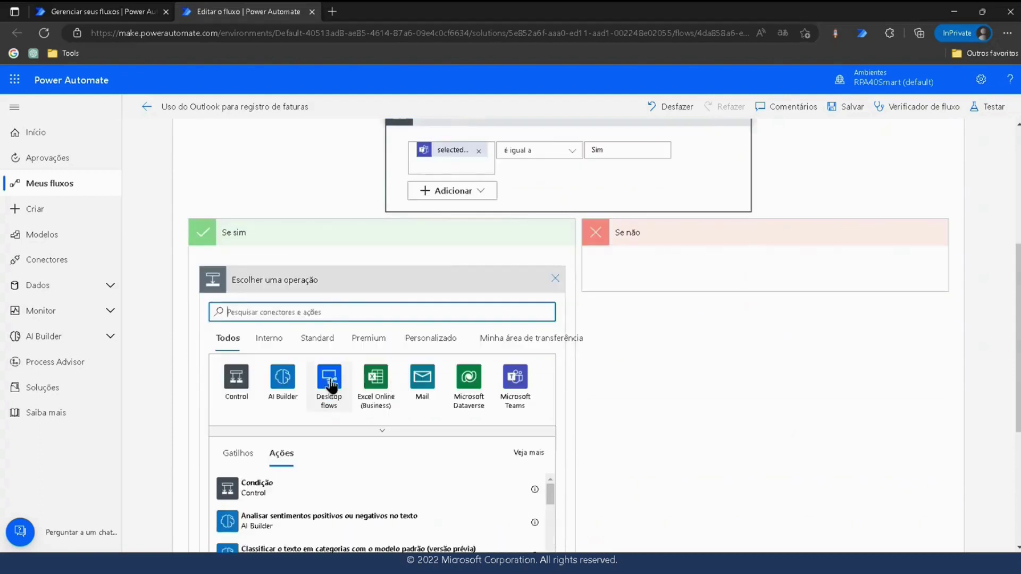
pyautogui.click(329, 383)
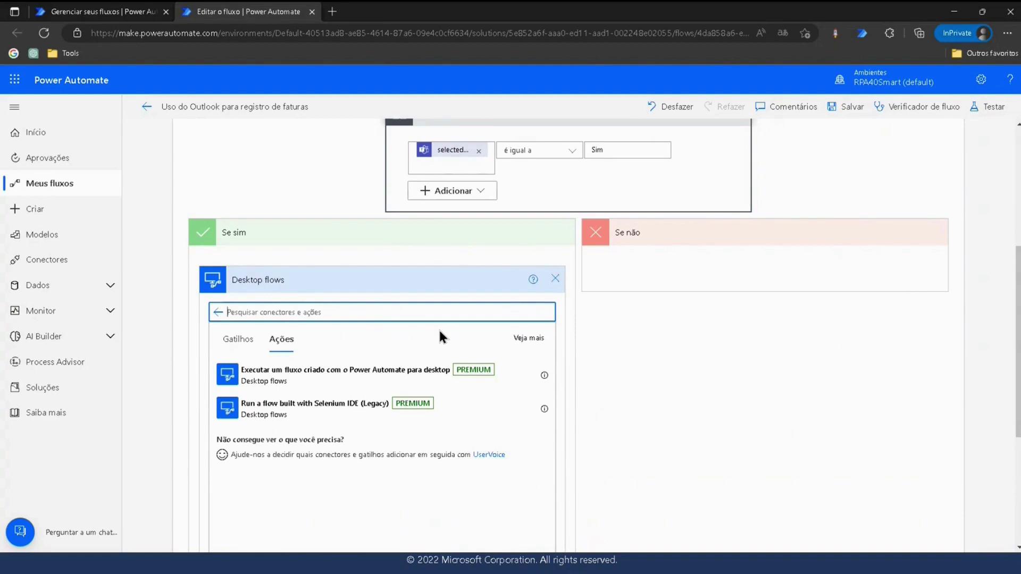
pyautogui.click(342, 372)
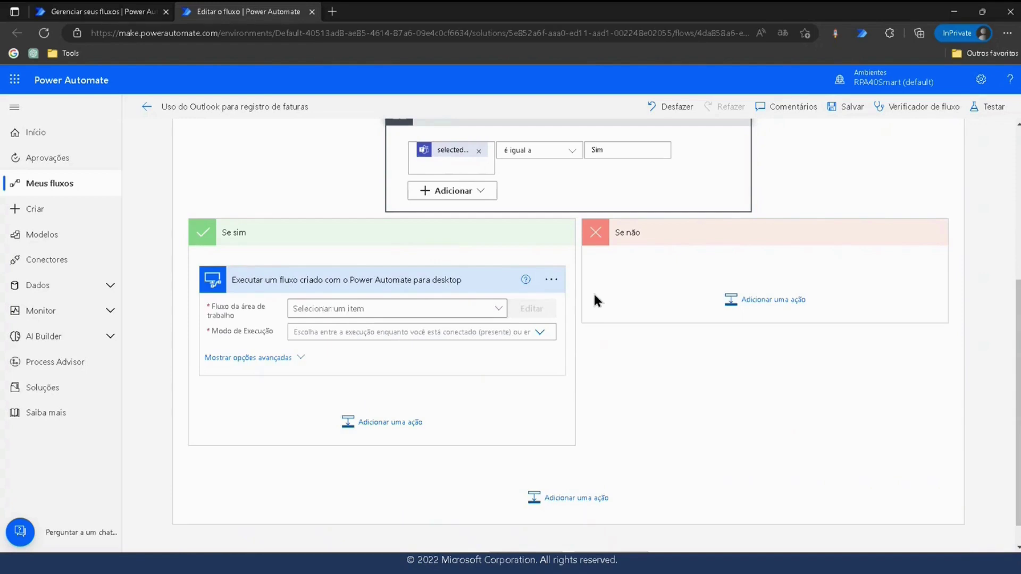
pyautogui.click(551, 280)
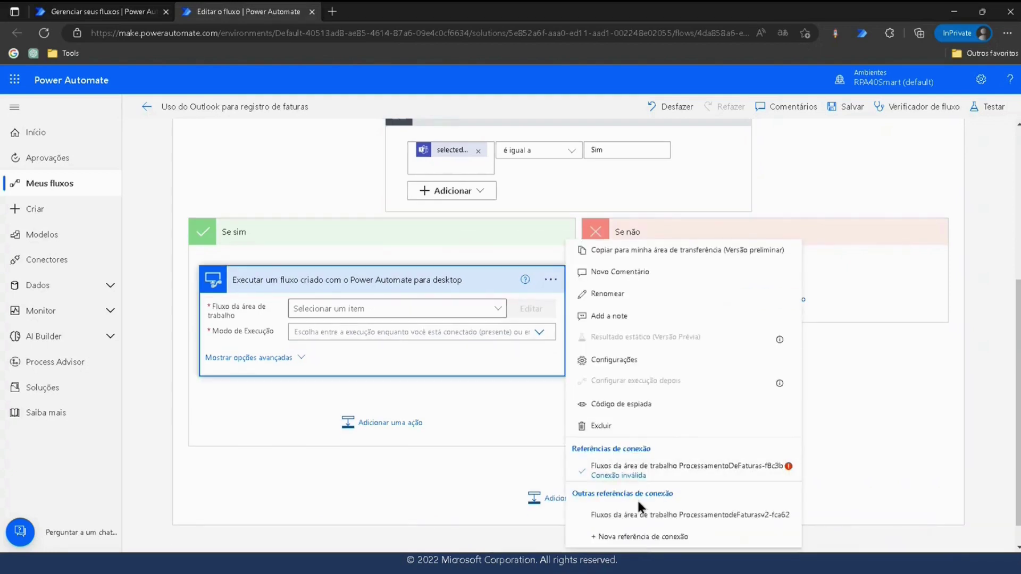
pyautogui.click(687, 516)
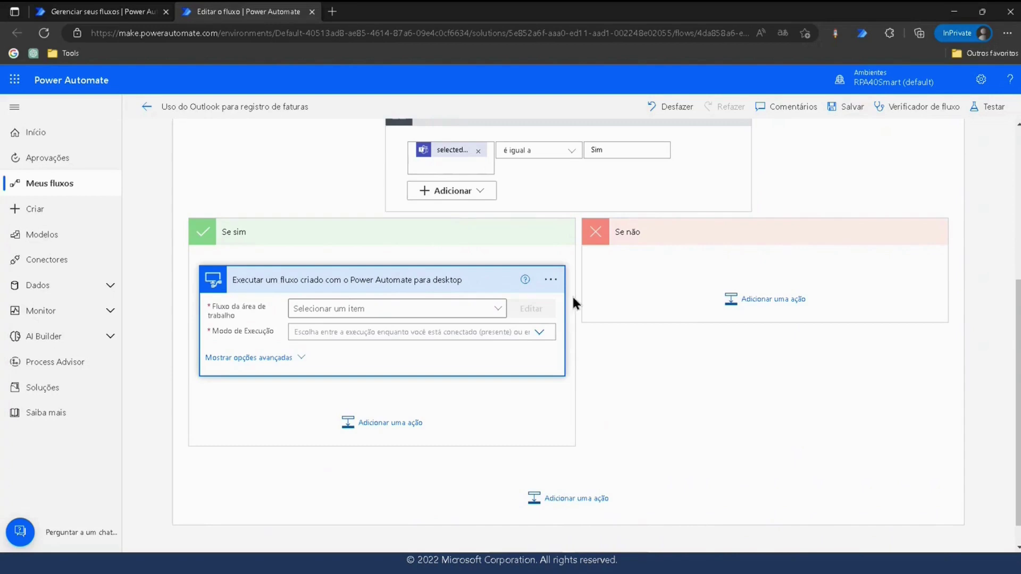
# Choose the 'Enter an invoice' desktop flow and set it to run attended.
pyautogui.click(490, 310)
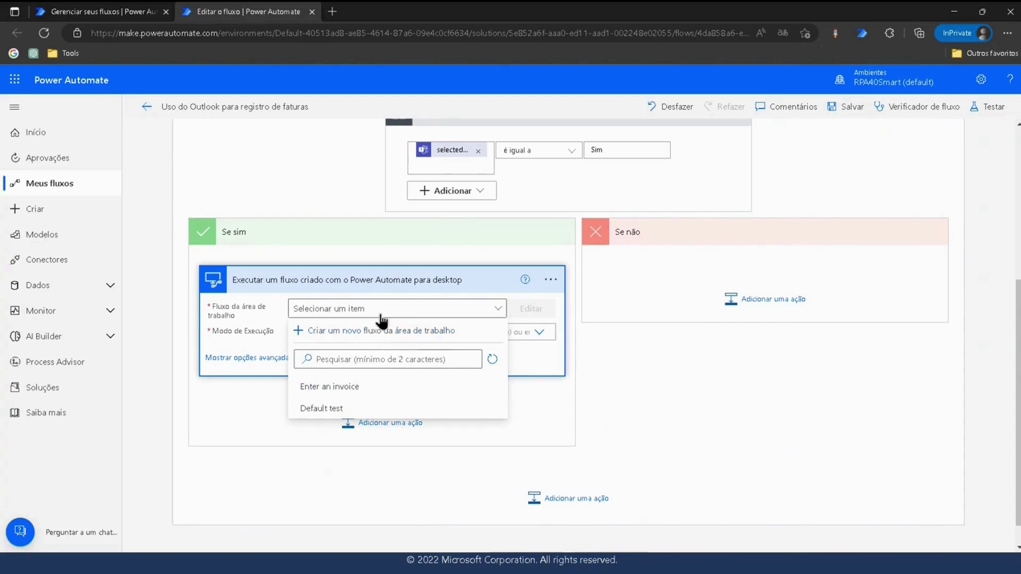
pyautogui.click(347, 389)
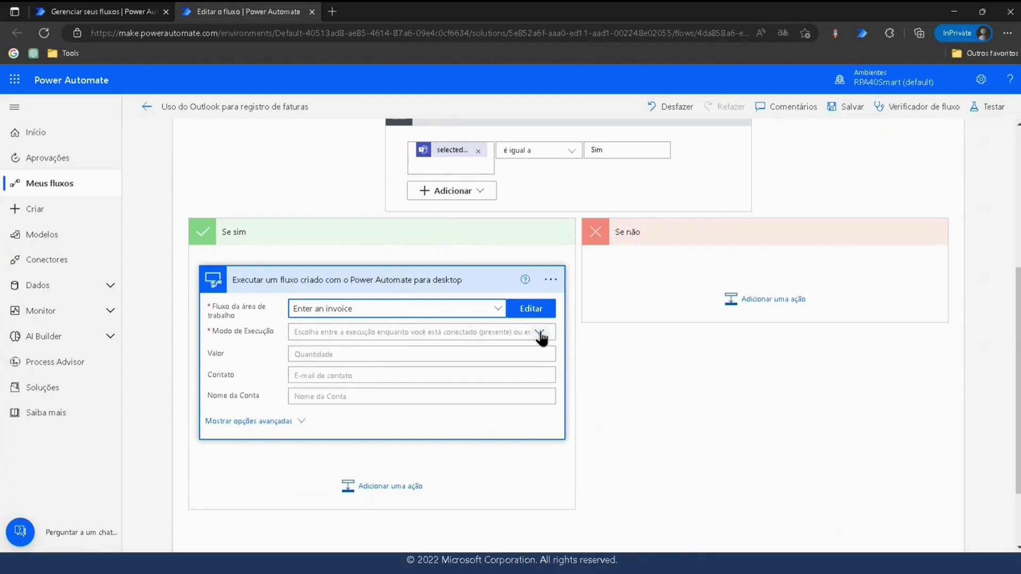
pyautogui.click(472, 332)
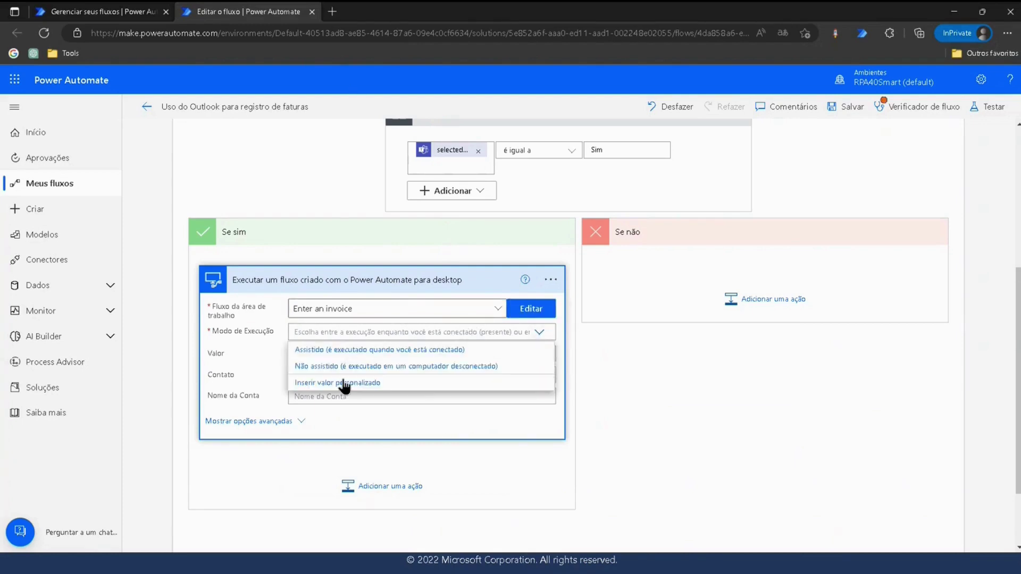
pyautogui.click(325, 351)
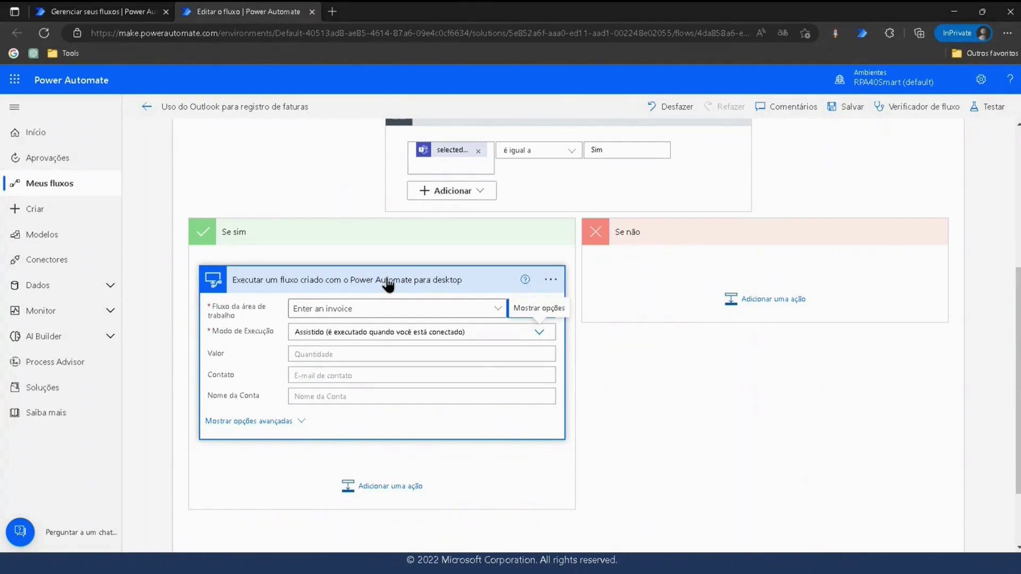
# Fill the Valor input with the extracted Total value.
pyautogui.click(314, 355)
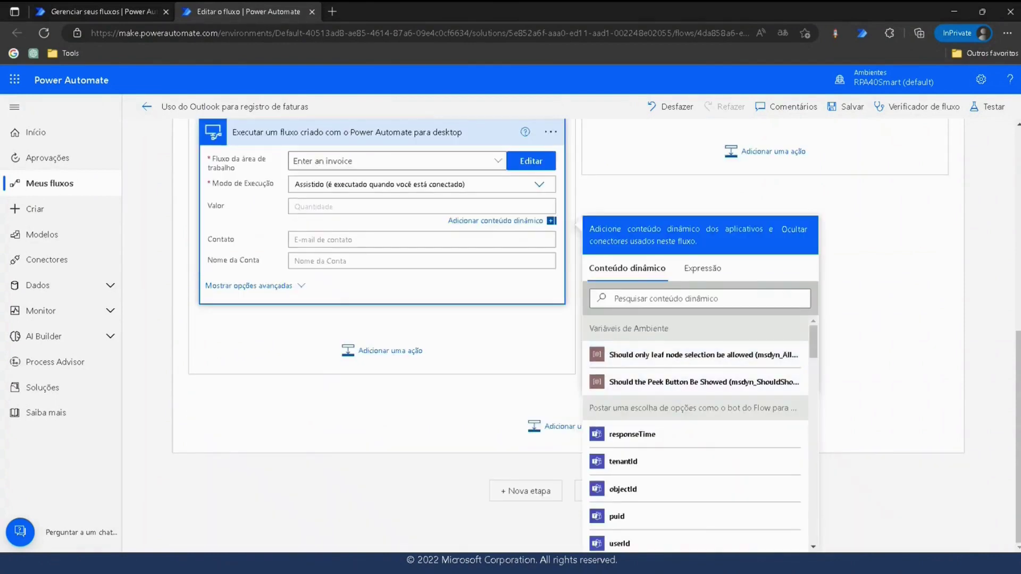
pyautogui.scroll(-5, 638, 431)
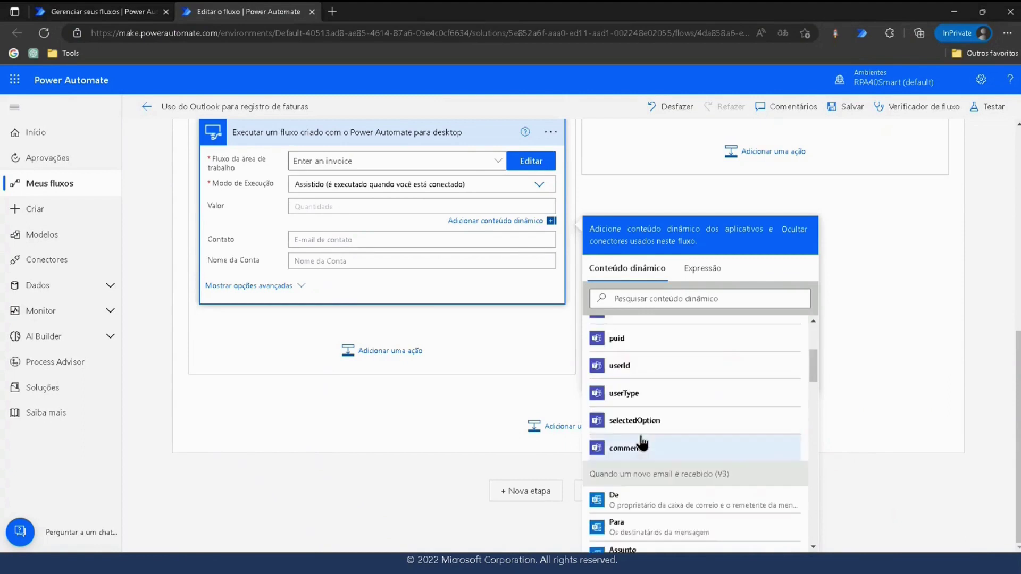
pyautogui.scroll(-3, 644, 399)
pyautogui.scroll(10, 643, 394)
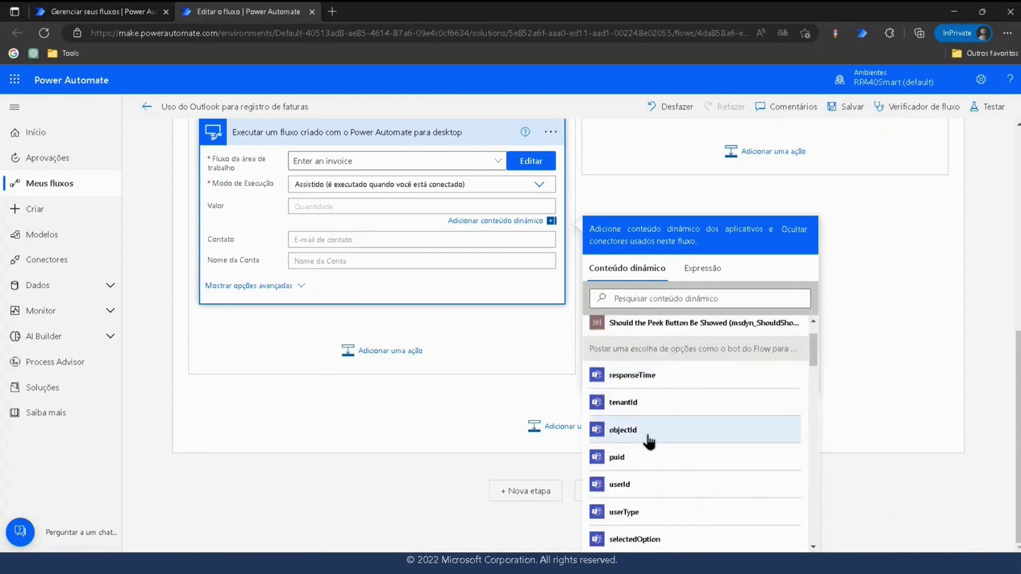
pyautogui.scroll(-10, 654, 393)
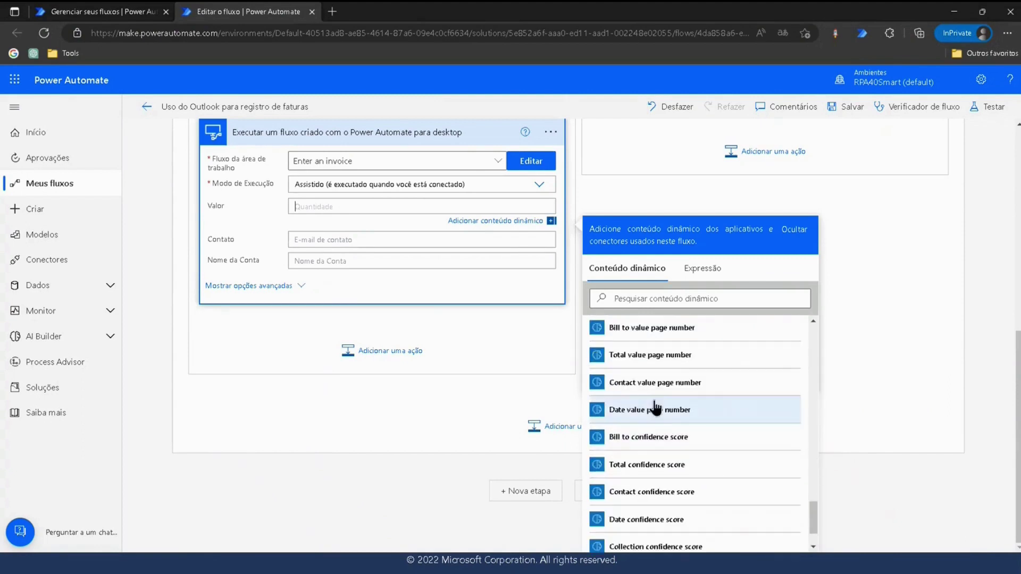
pyautogui.scroll(1, 678, 452)
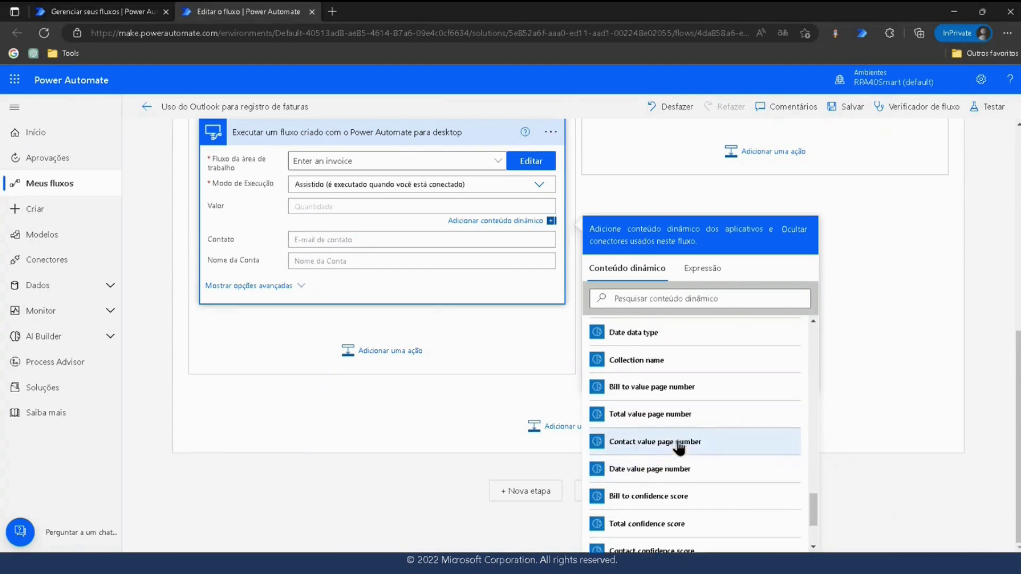
pyautogui.scroll(3, 657, 367)
pyautogui.scroll(2, 652, 370)
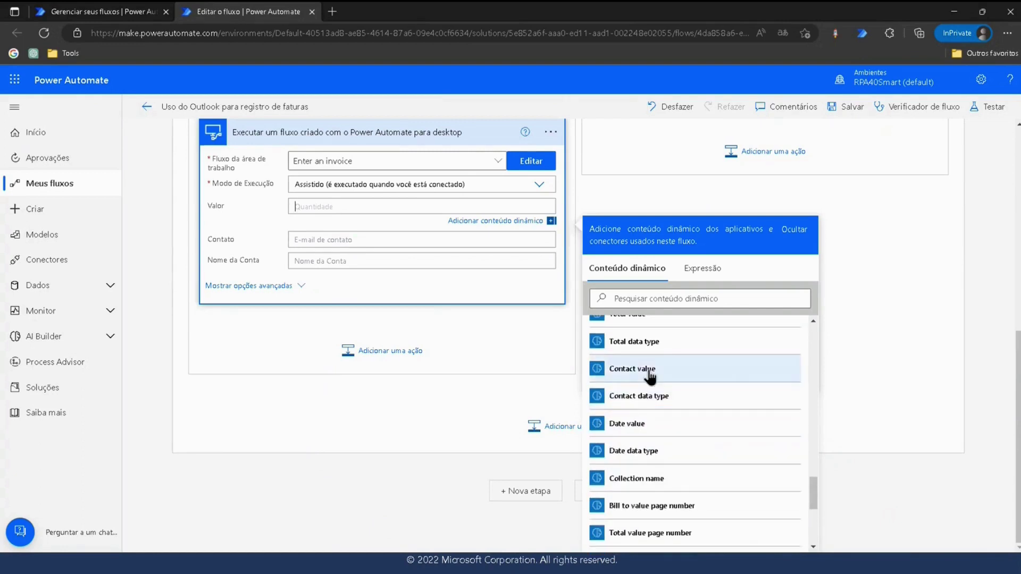
pyautogui.scroll(1, 646, 372)
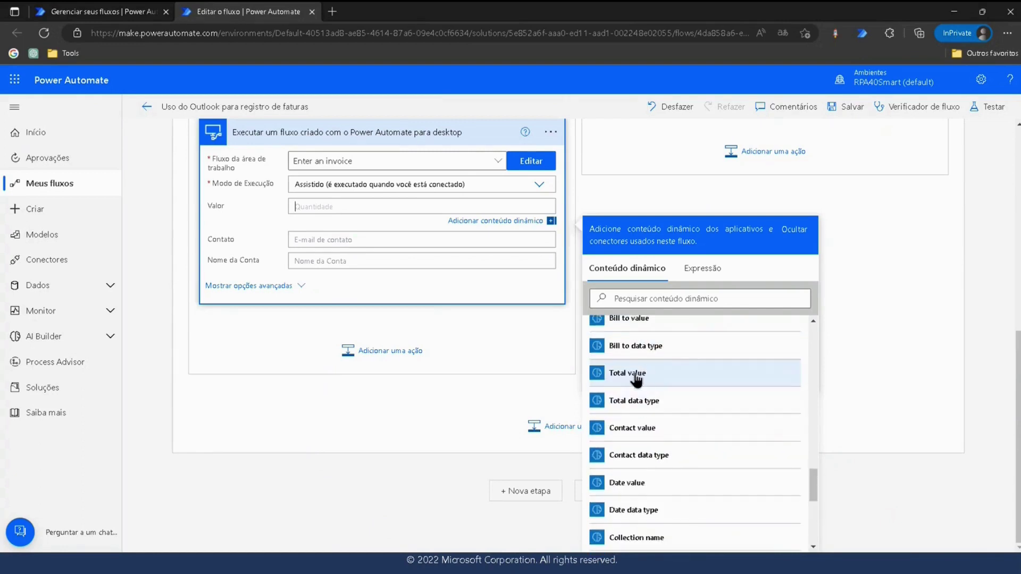
pyautogui.click(637, 376)
# Fill Contato with Contact value and Nome da Conta with Bill to value.
pyautogui.click(325, 242)
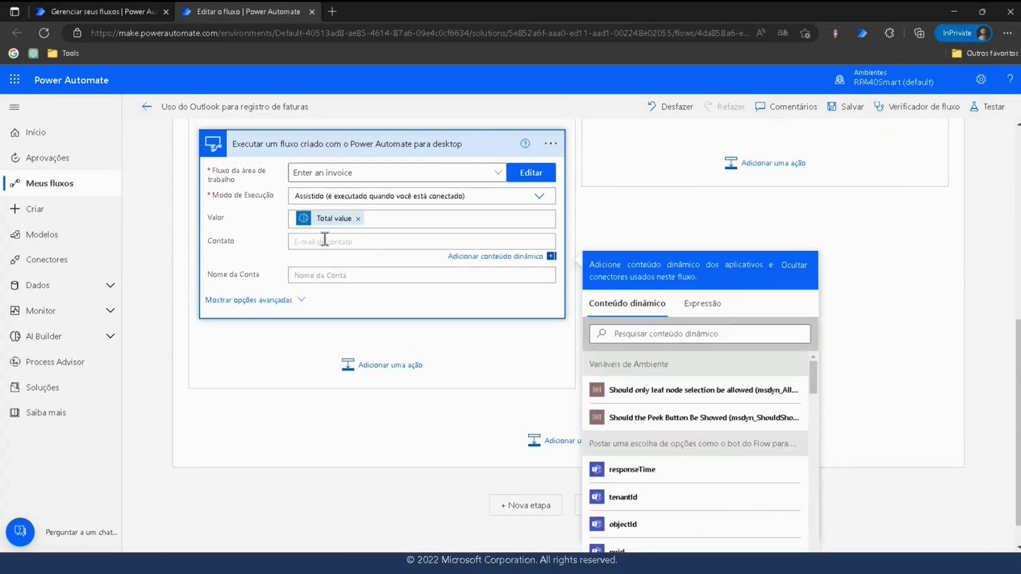
pyautogui.scroll(-10, 649, 450)
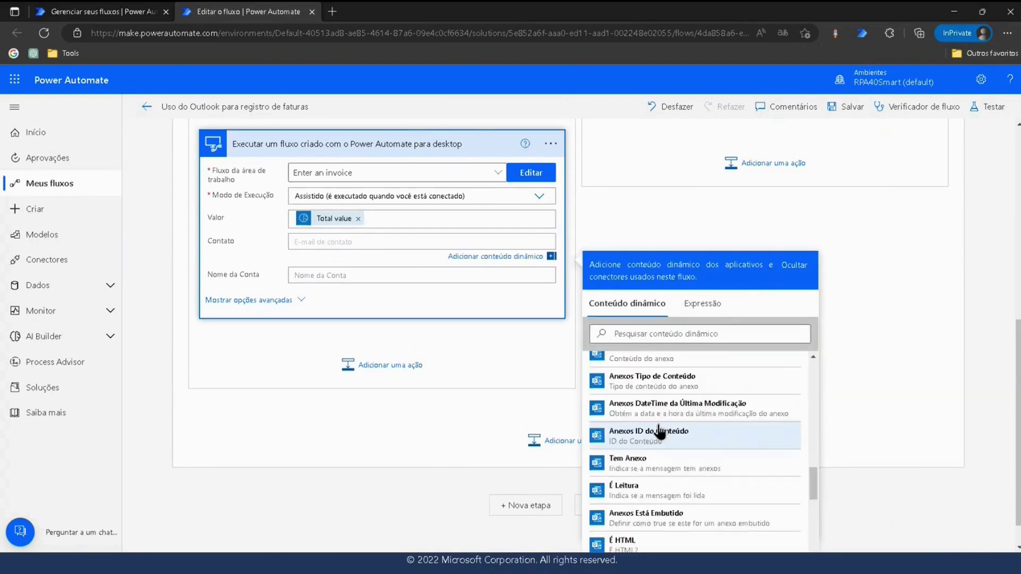
pyautogui.scroll(-2, 661, 429)
pyautogui.scroll(4, 662, 415)
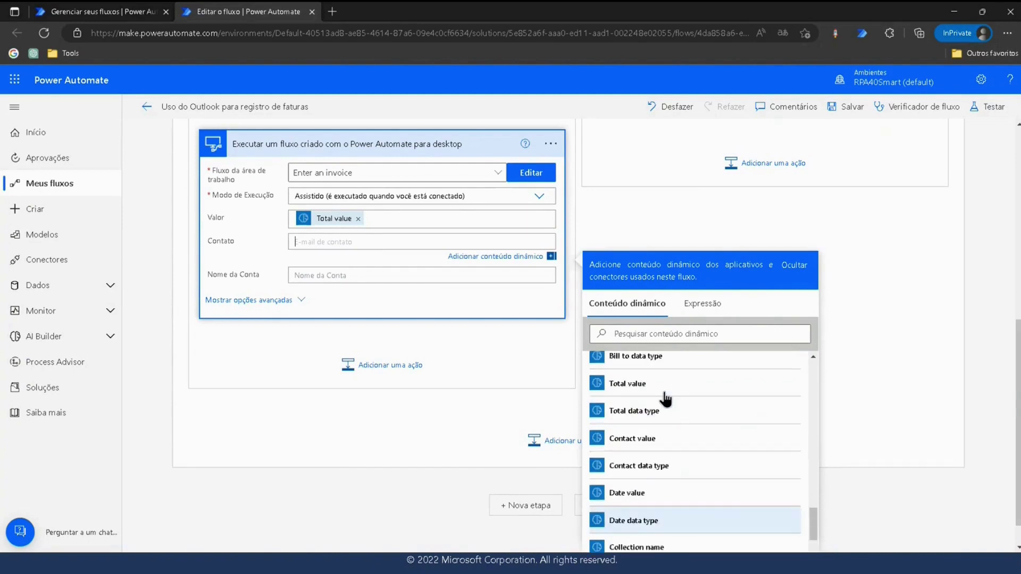
pyautogui.click(658, 443)
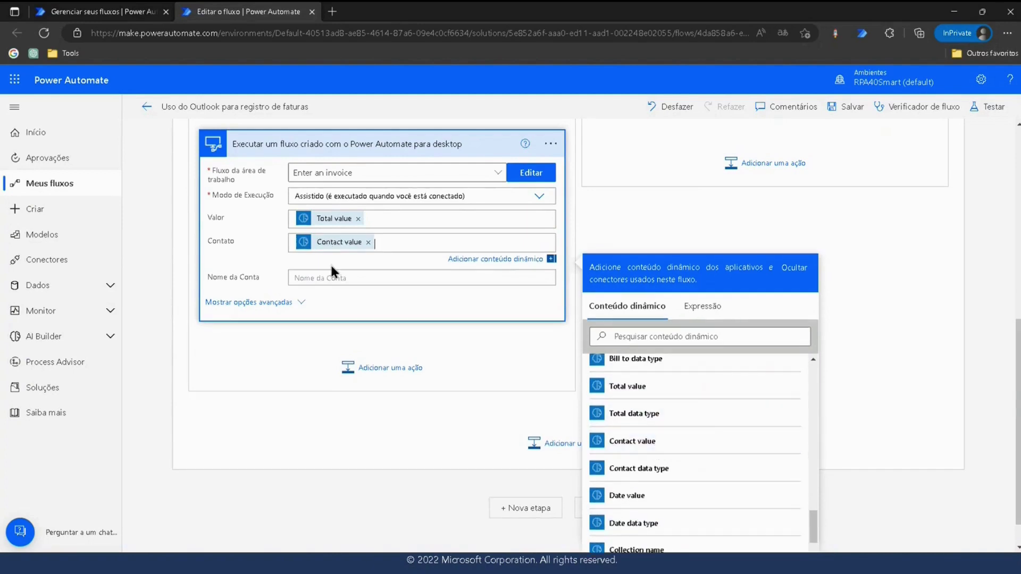
pyautogui.click(381, 284)
pyautogui.scroll(-5, 681, 420)
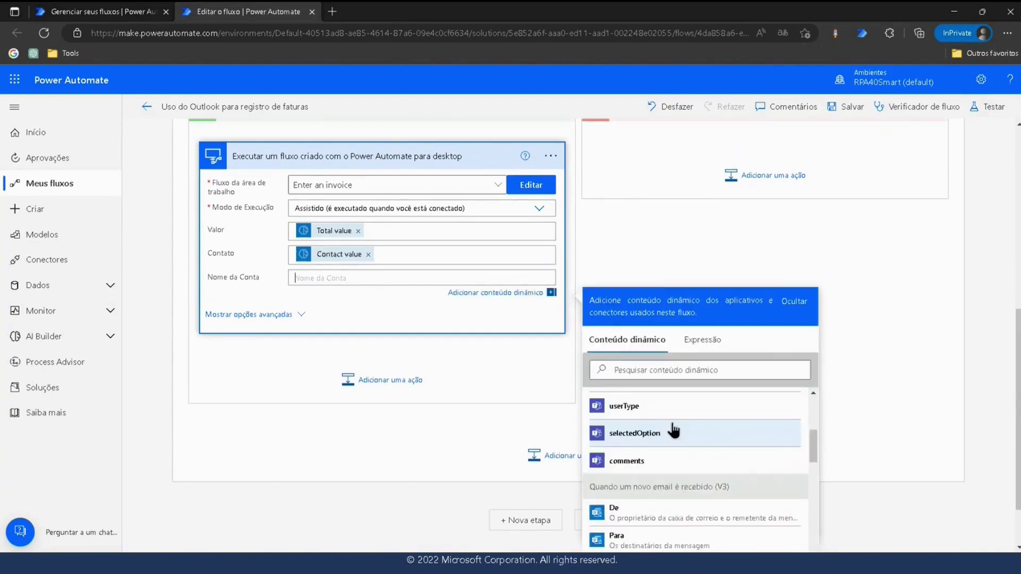
pyautogui.scroll(-10, 675, 419)
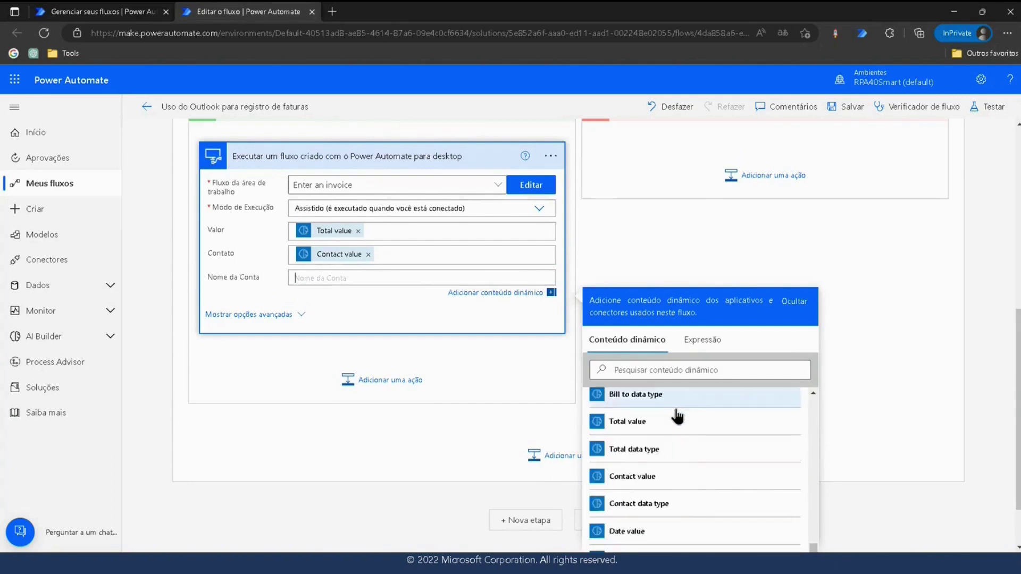
pyautogui.scroll(2, 606, 420)
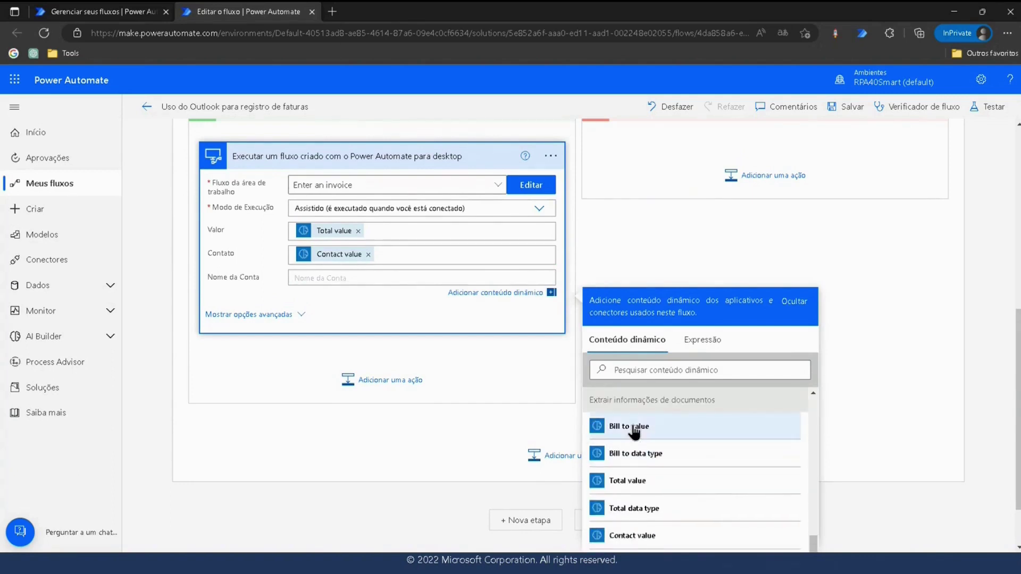
pyautogui.click(604, 427)
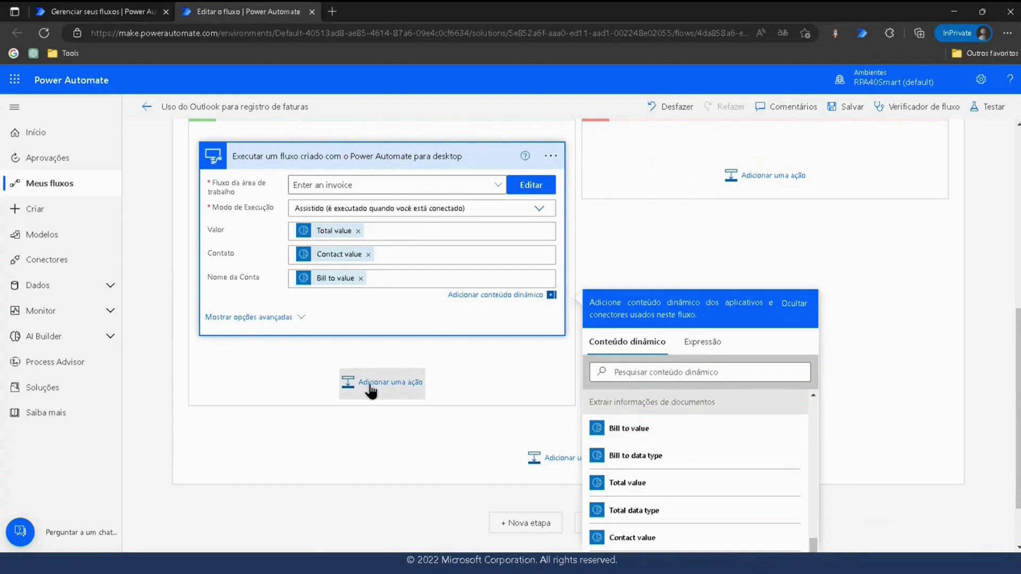
pyautogui.click(347, 381)
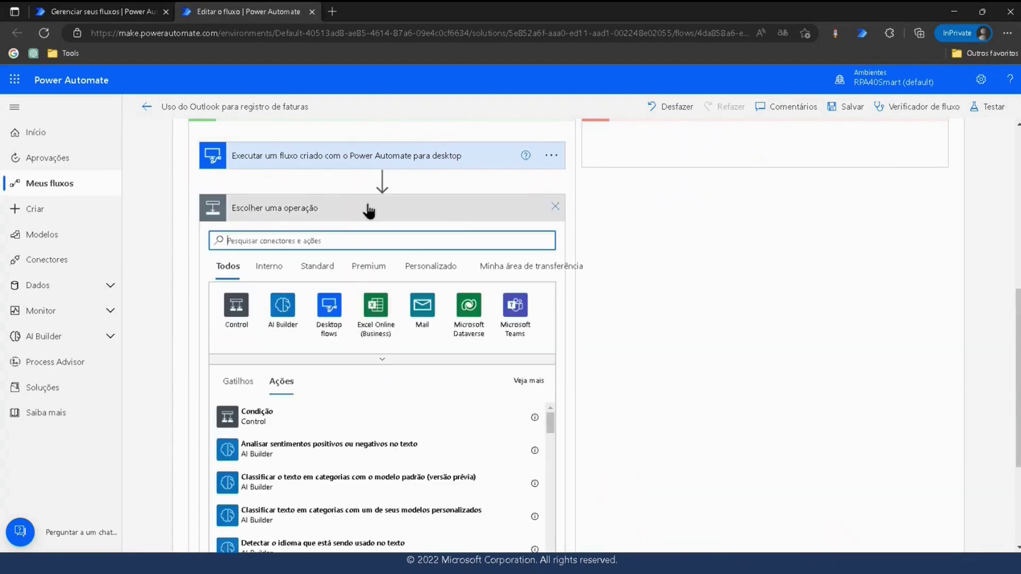
# Add the Office 365 Outlook 'Responder ao email (V3)' action after the desktop flow.
pyautogui.scroll(-2, 366, 201)
pyautogui.scroll(-1, 355, 196)
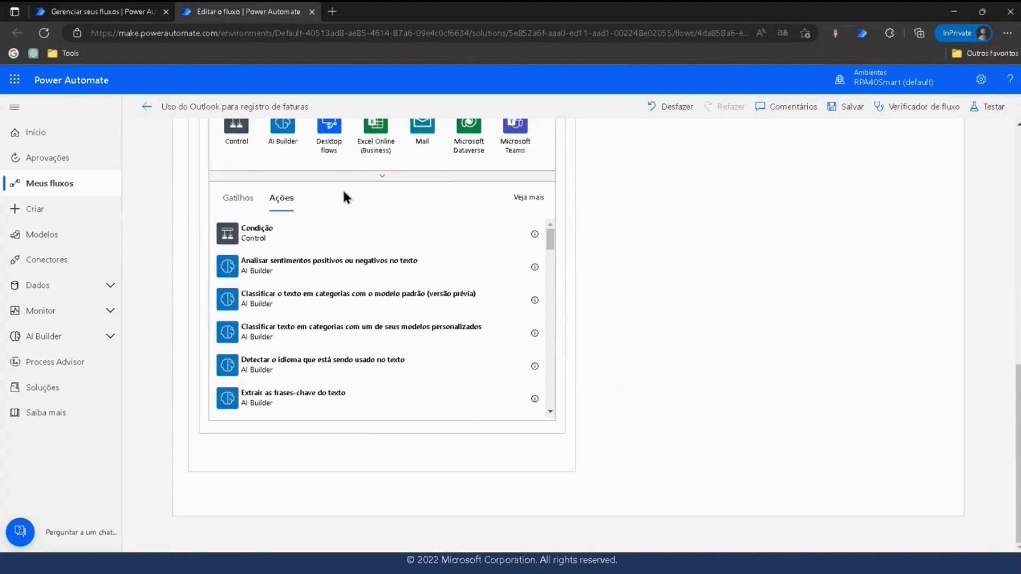
pyautogui.scroll(5, 346, 194)
pyautogui.write('dutloo')
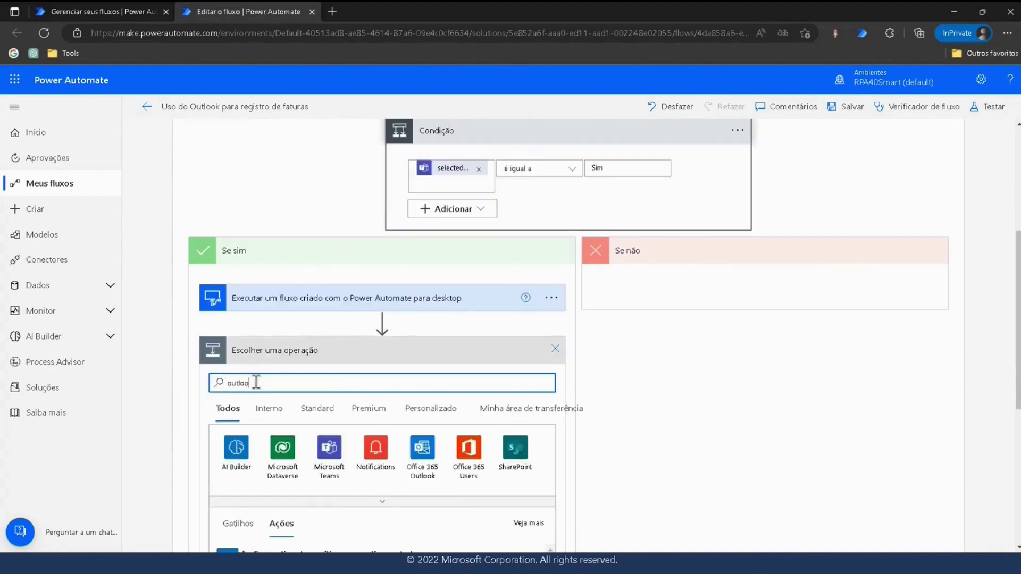
pyautogui.click(237, 451)
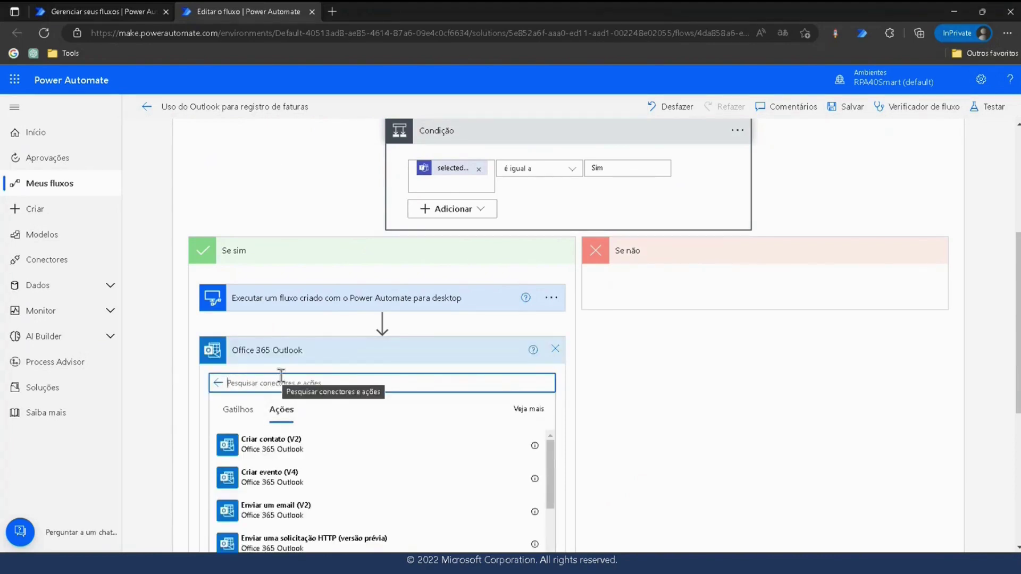
pyautogui.write('rep')
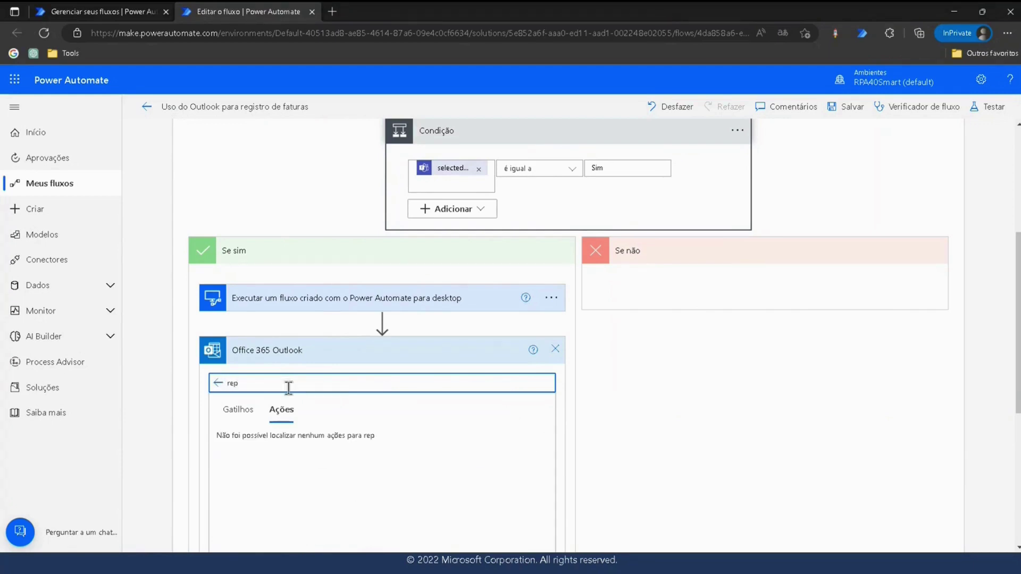
pyautogui.write('spon')
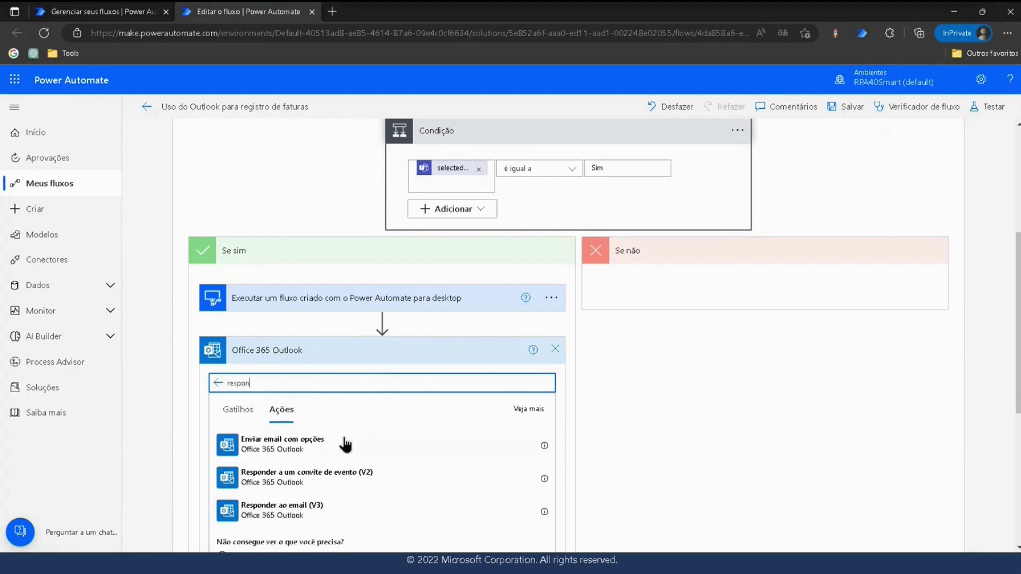
pyautogui.click(294, 516)
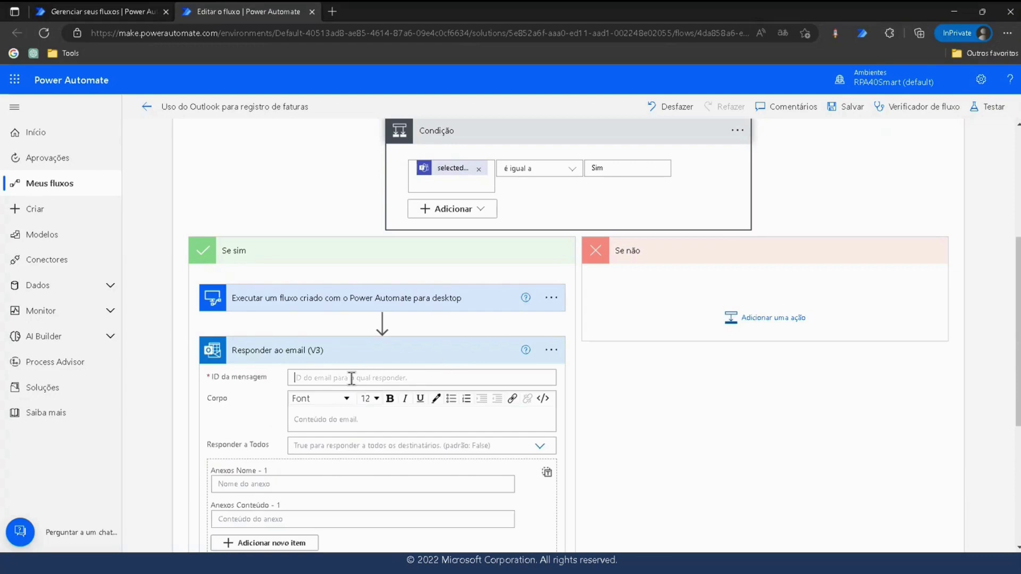
pyautogui.click(415, 378)
# Insert the incoming email's dynamic 'ID da mensagem' into the reply's message ID field.
pyautogui.scroll(-1, 705, 421)
pyautogui.scroll(1, 704, 421)
pyautogui.scroll(-6, 698, 414)
pyautogui.scroll(4, 700, 423)
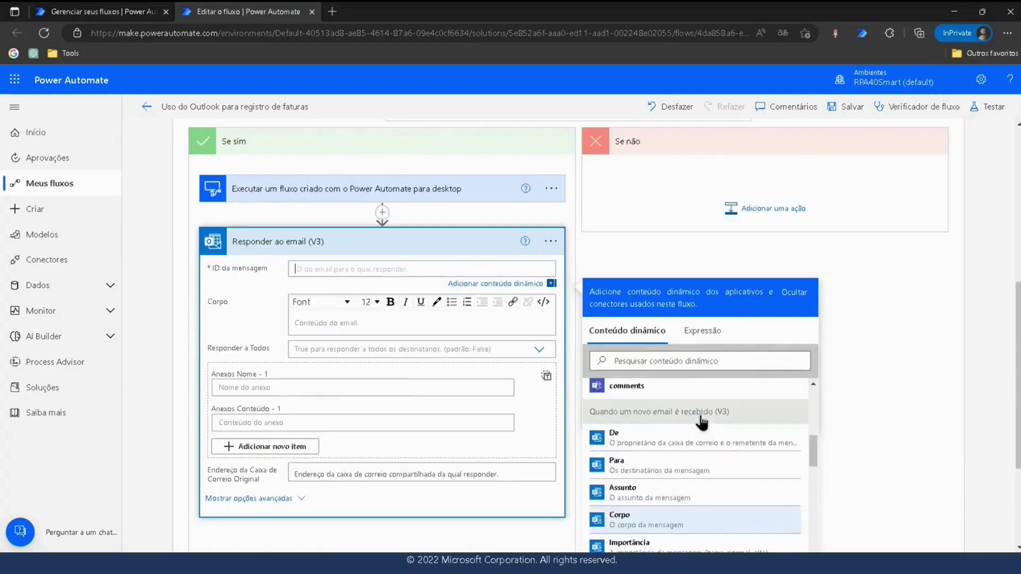
pyautogui.scroll(-1, 694, 438)
pyautogui.click(638, 362)
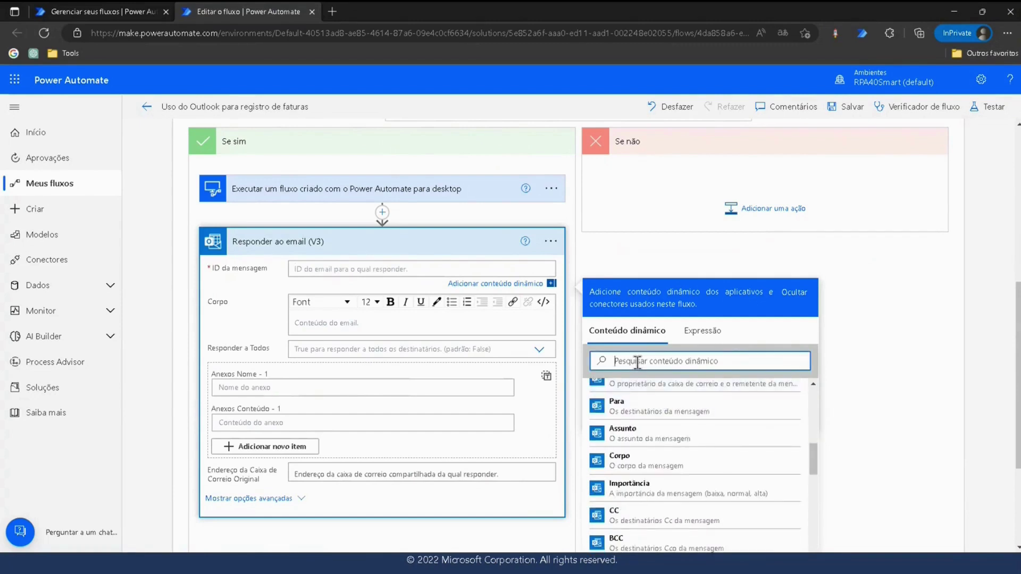
pyautogui.write('id')
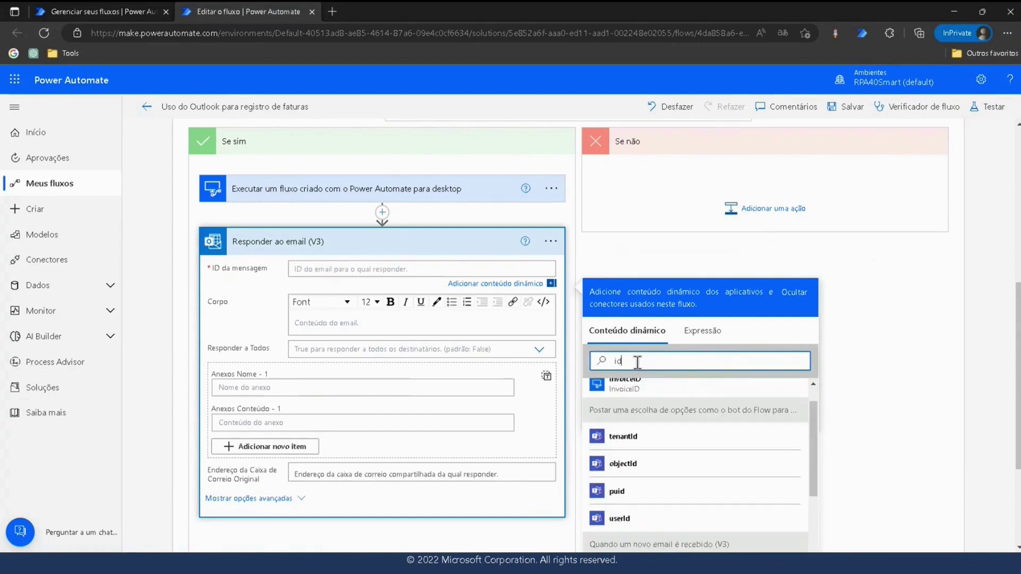
pyautogui.scroll(-3, 628, 437)
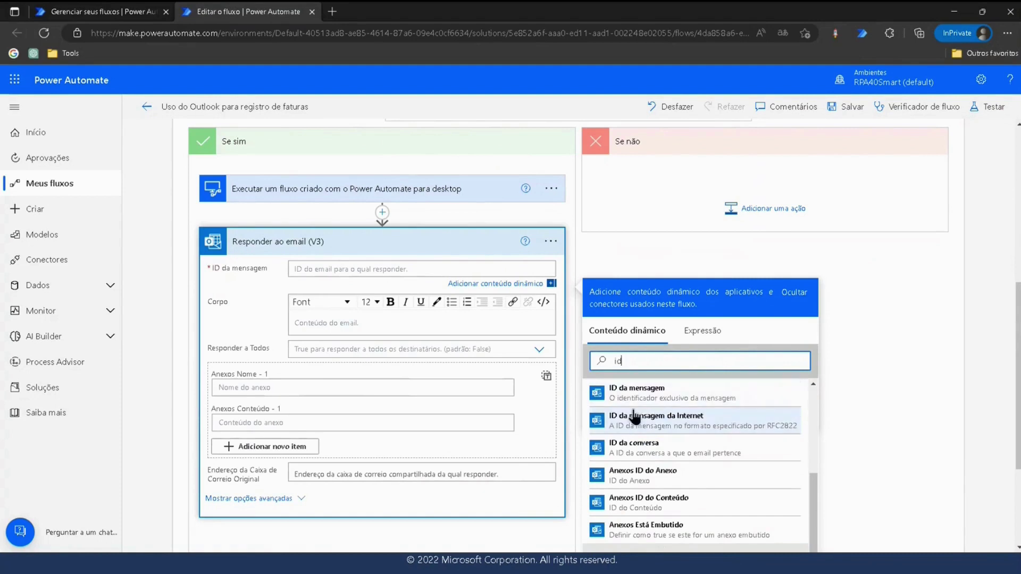
pyautogui.click(641, 396)
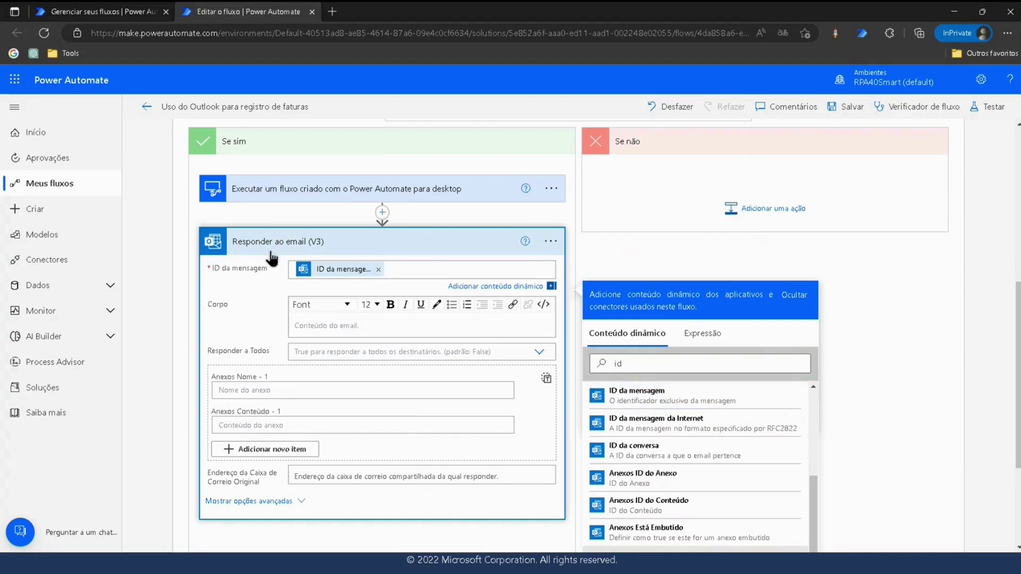
pyautogui.click(158, 225)
pyautogui.click(312, 312)
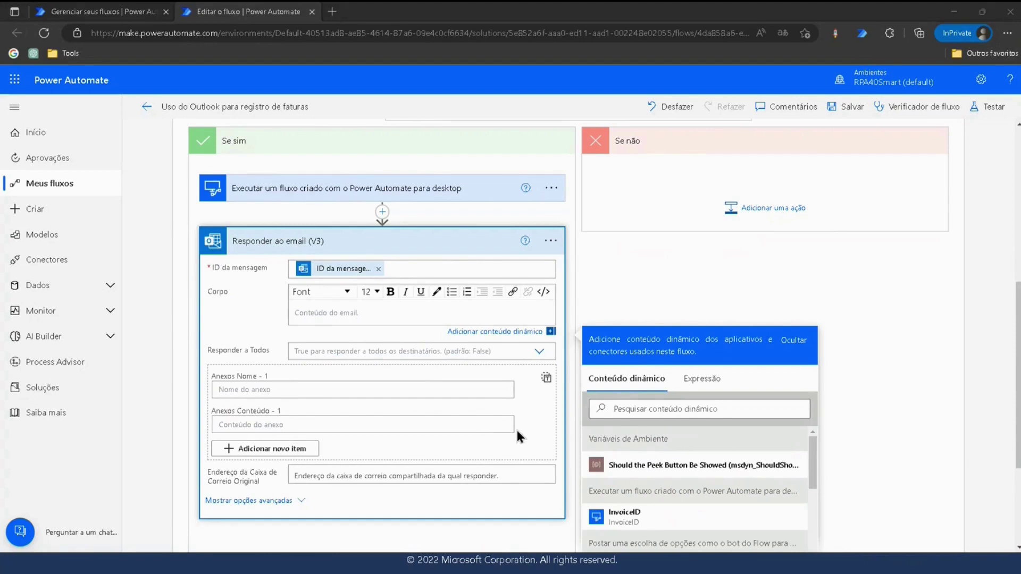
# Paste the approval sentence into Corpo and replace its total placeholder with Total value.
pyautogui.click(314, 315)
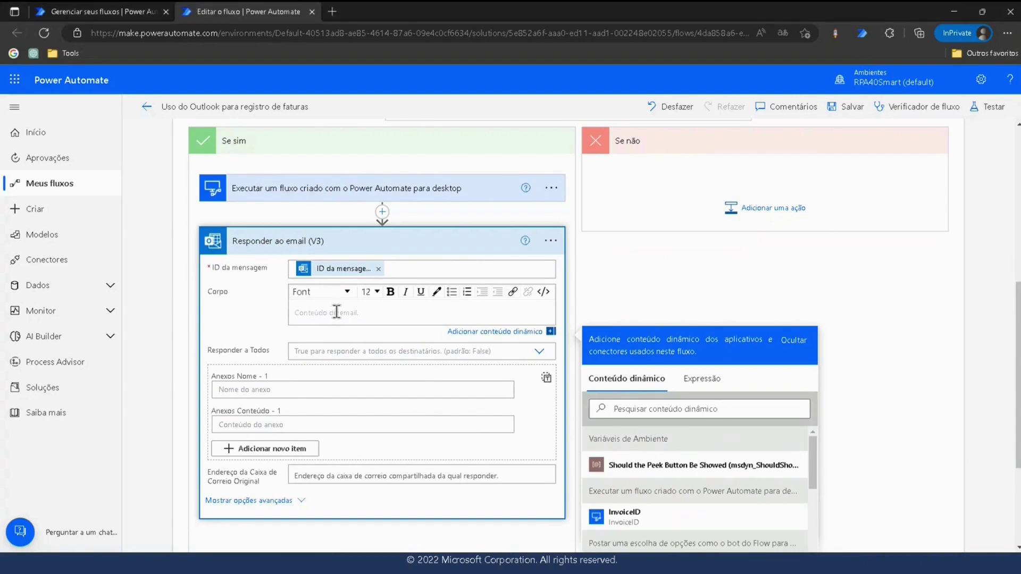
pyautogui.write('Sua fatura de valor O valor total (do conteúdo dinâmico sob a ação do Construtor de IA) foi aprovada.')
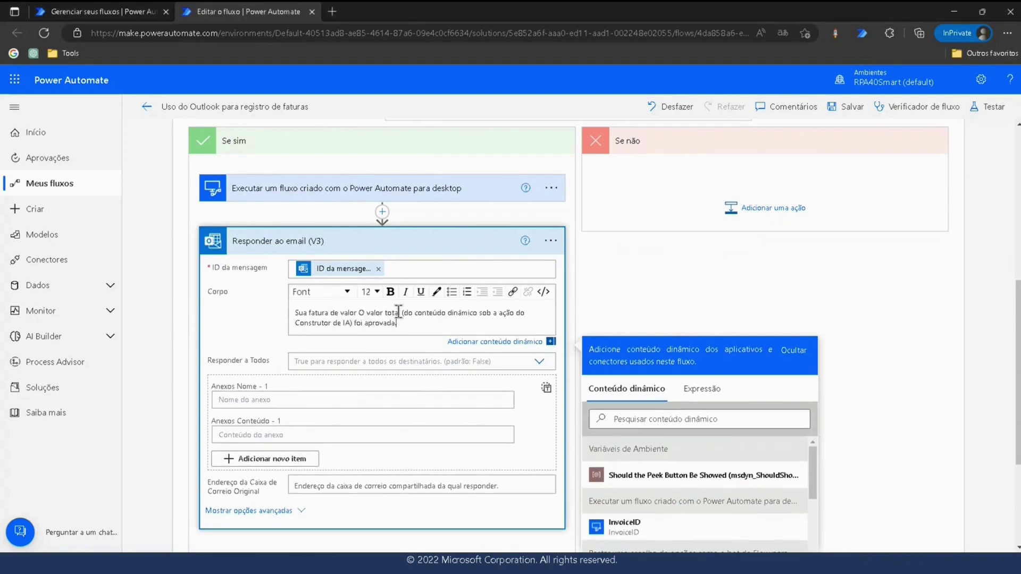
pyautogui.click(401, 313)
pyautogui.moveTo(359, 314); pyautogui.dragTo(352, 326)
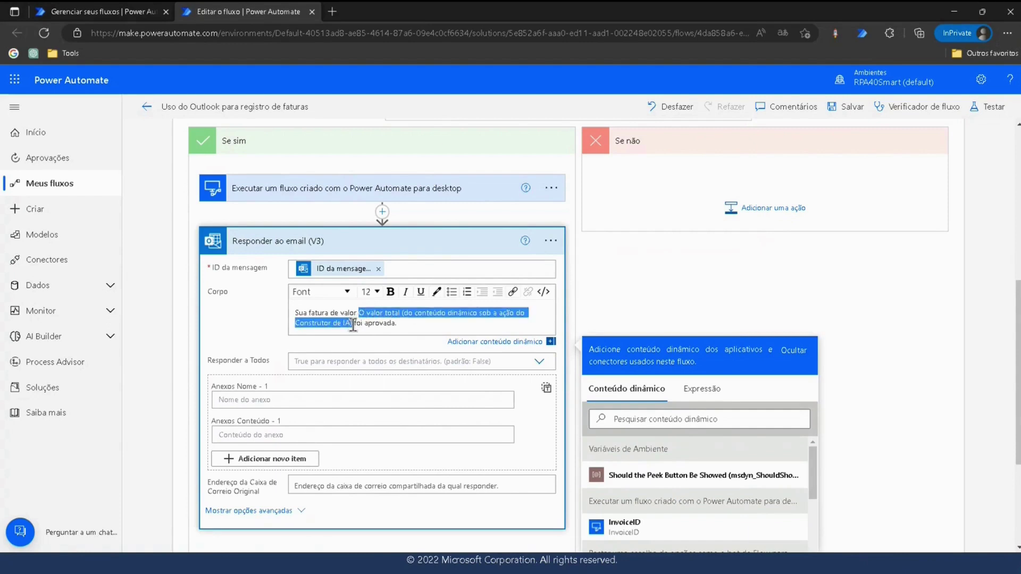
pyautogui.scroll(-5, 675, 468)
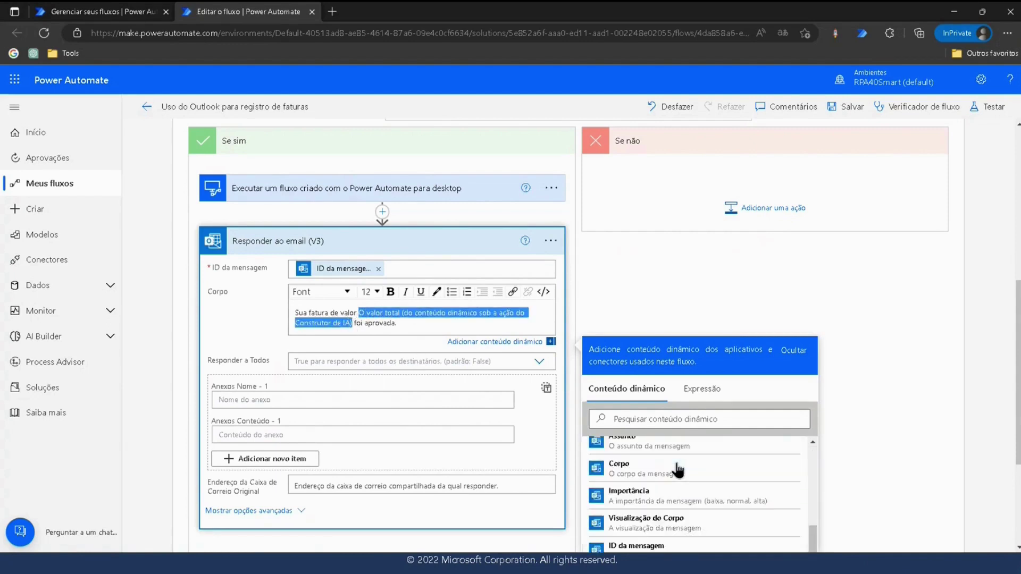
pyautogui.scroll(-5, 676, 473)
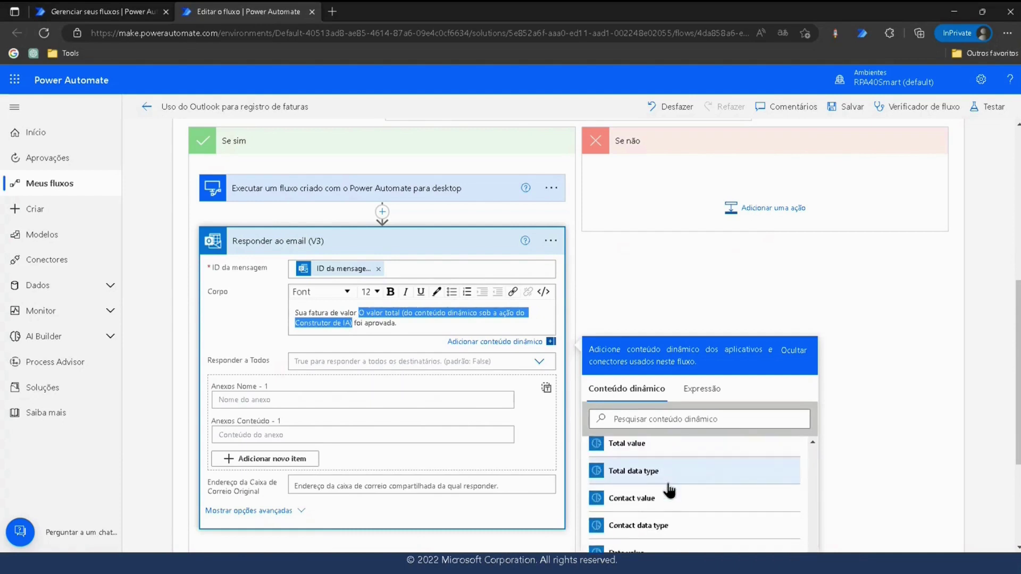
pyautogui.scroll(-5, 669, 489)
pyautogui.scroll(3, 652, 444)
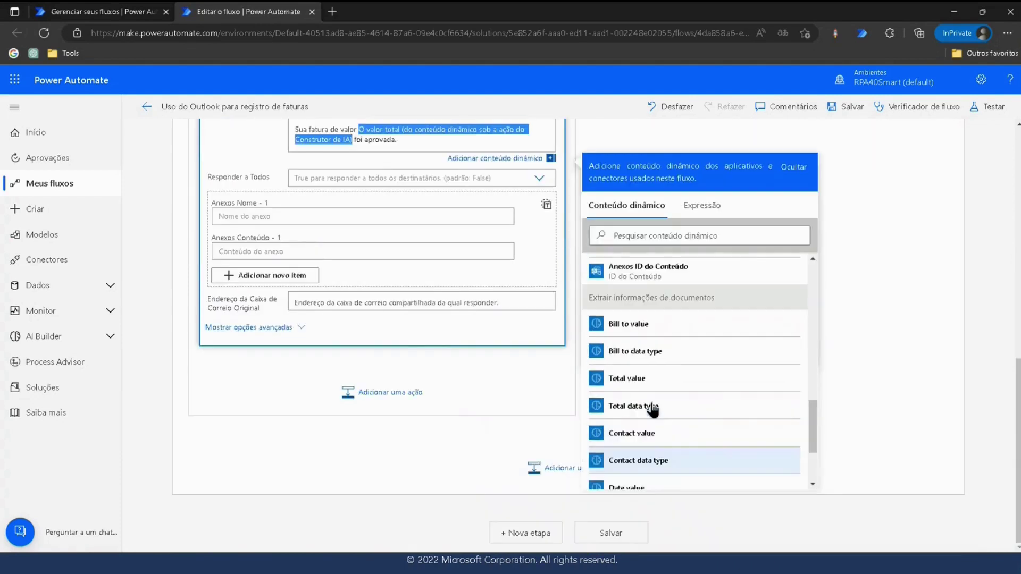
pyautogui.click(648, 385)
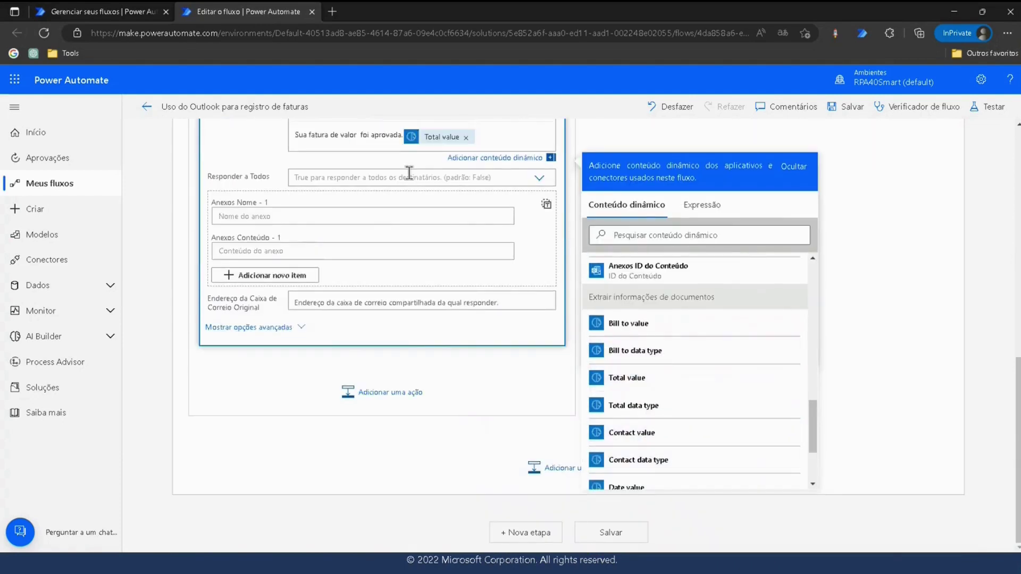
# Move 'foi aprovada.' after the Total value so the sentence reads correctly.
pyautogui.scroll(2, 427, 178)
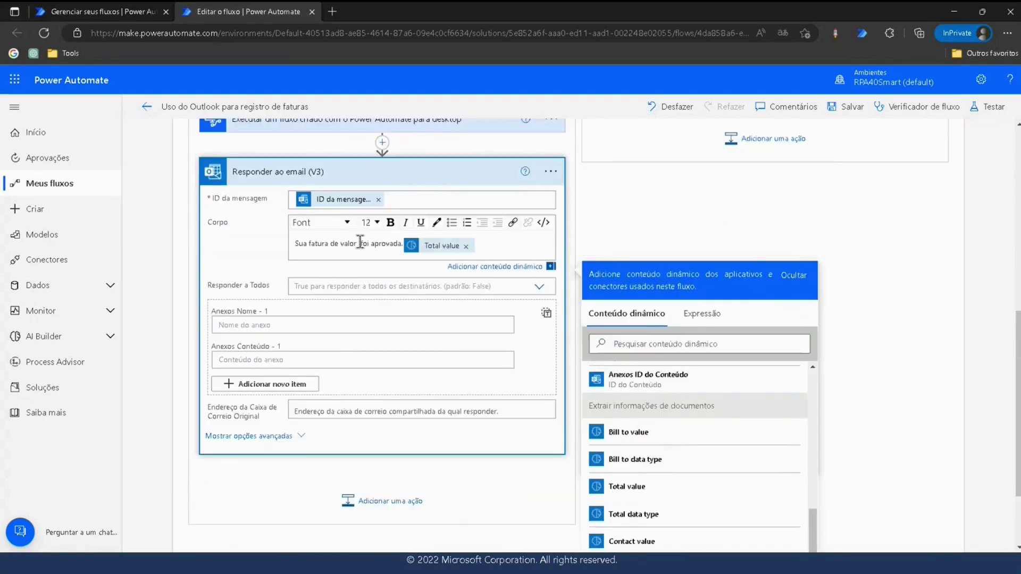
pyautogui.moveTo(358, 243); pyautogui.dragTo(403, 246)
pyautogui.hotkey('ctrl', 'c')
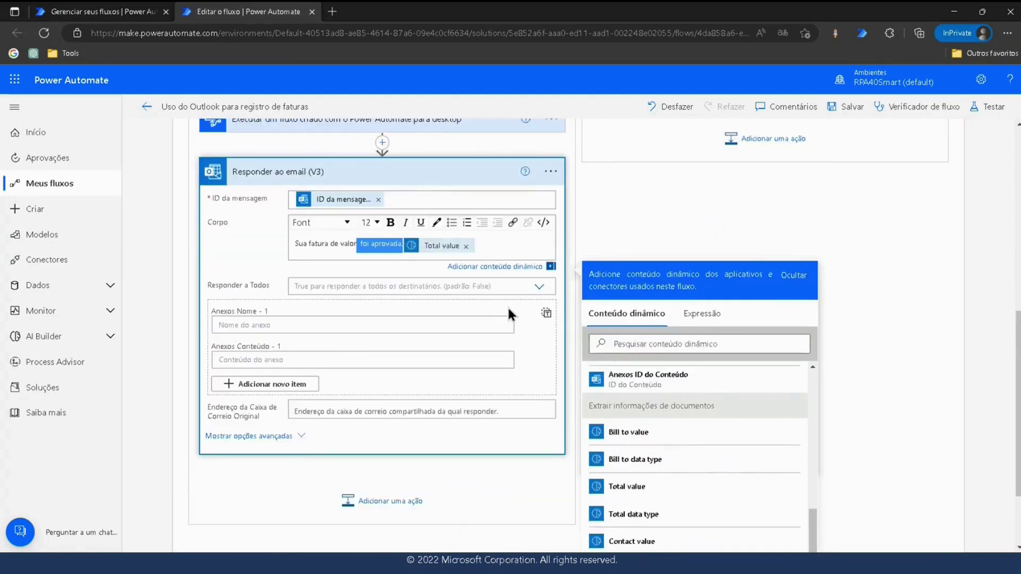
pyautogui.press('BackSpace')
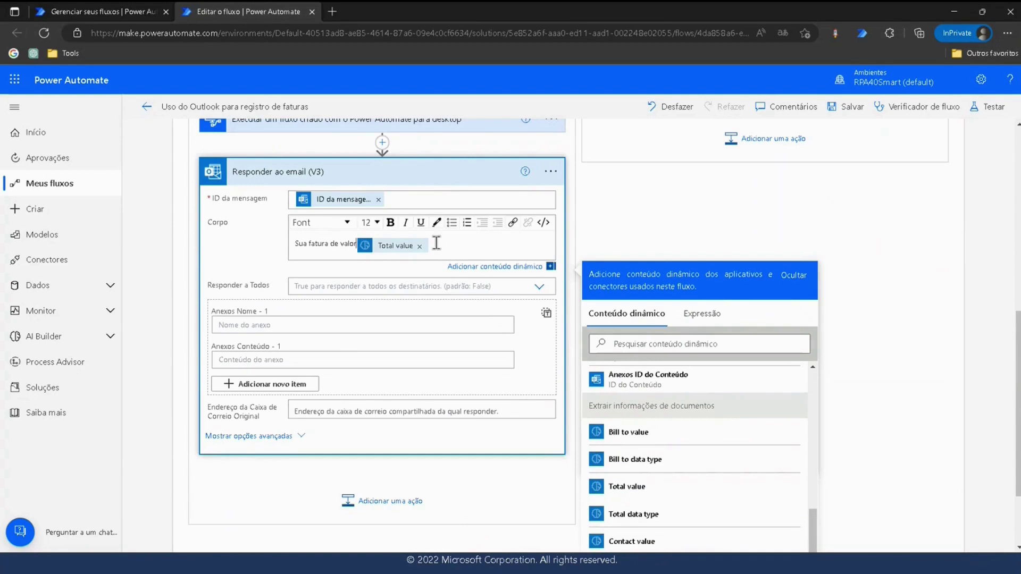
pyautogui.hotkey('ctrl', 'v')
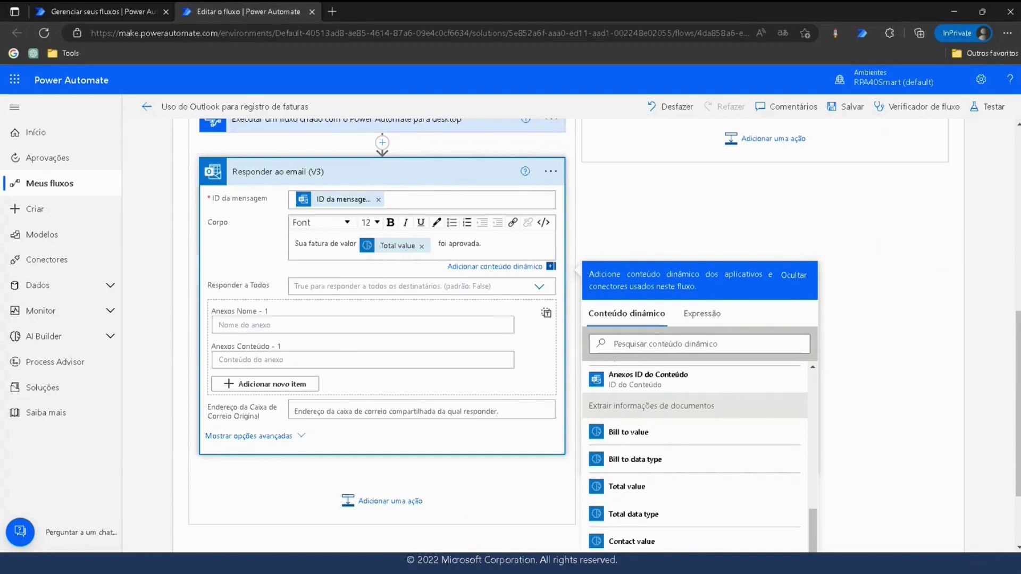
pyautogui.click(295, 437)
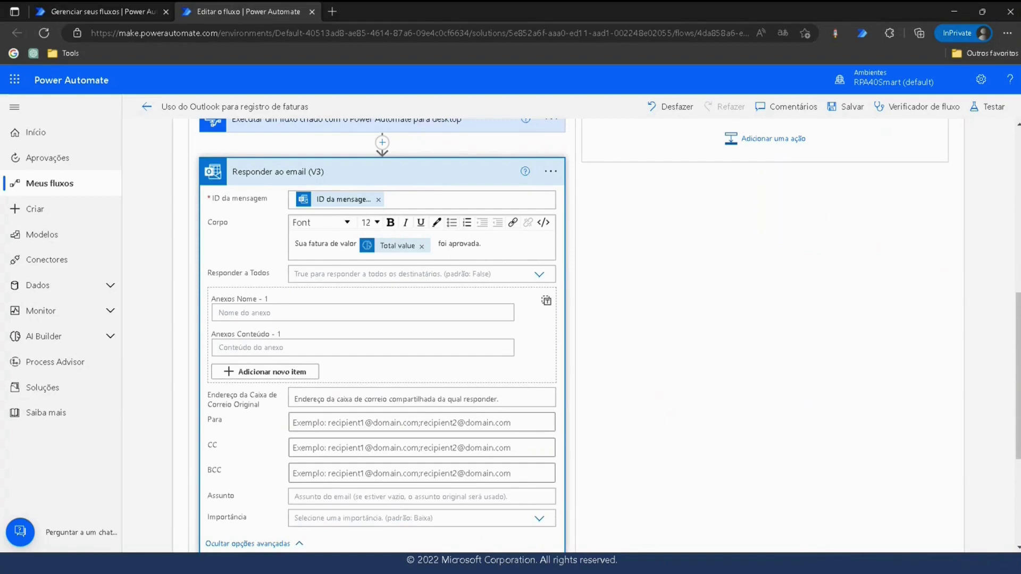
# Enter 'Sua fatura está aprovada' in Assunto and collapse the 'Responder ao email (V3)' card.
pyautogui.click(326, 496)
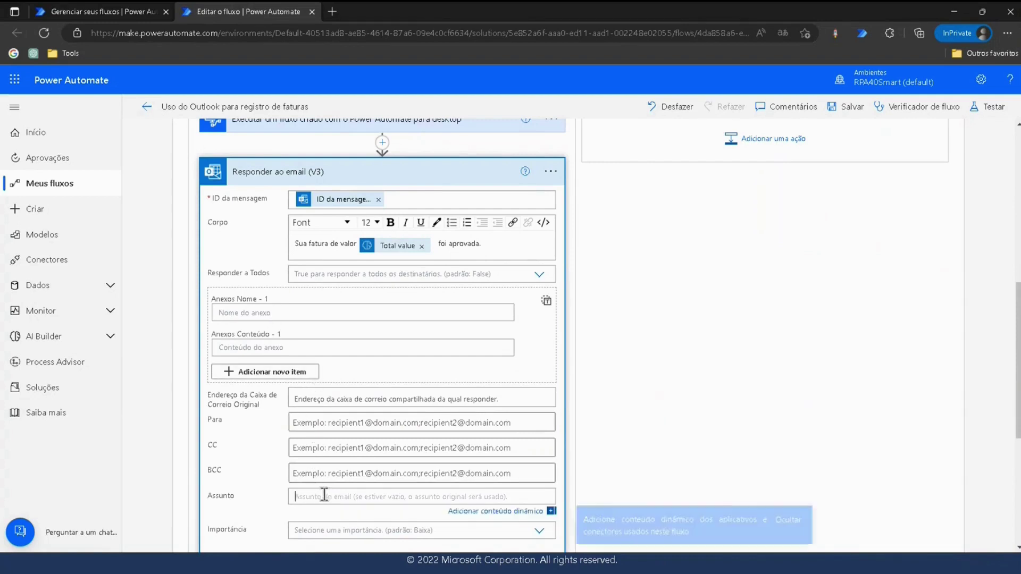
pyautogui.write('Sua fatura está aprovada')
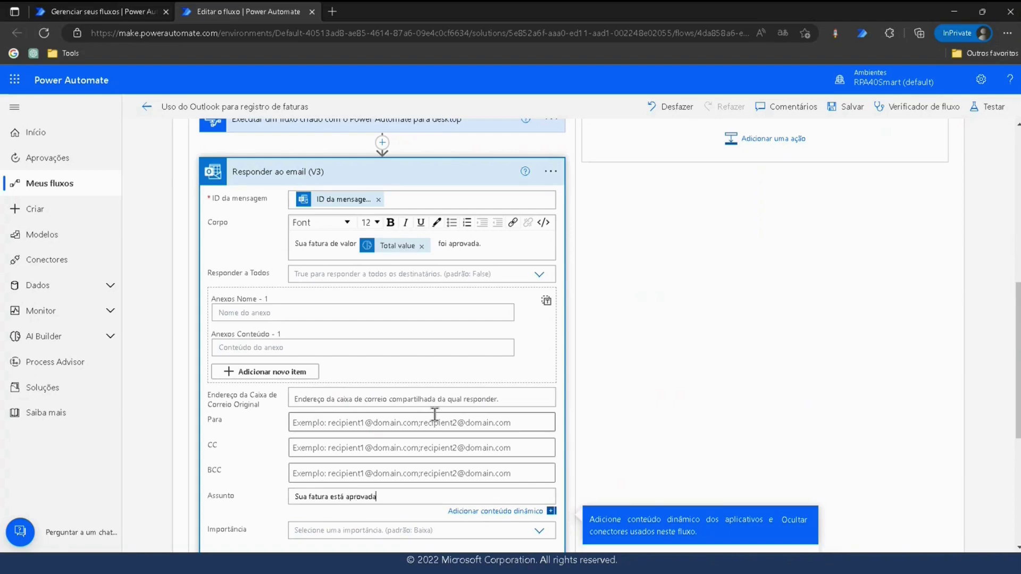
pyautogui.click(592, 379)
pyautogui.click(436, 176)
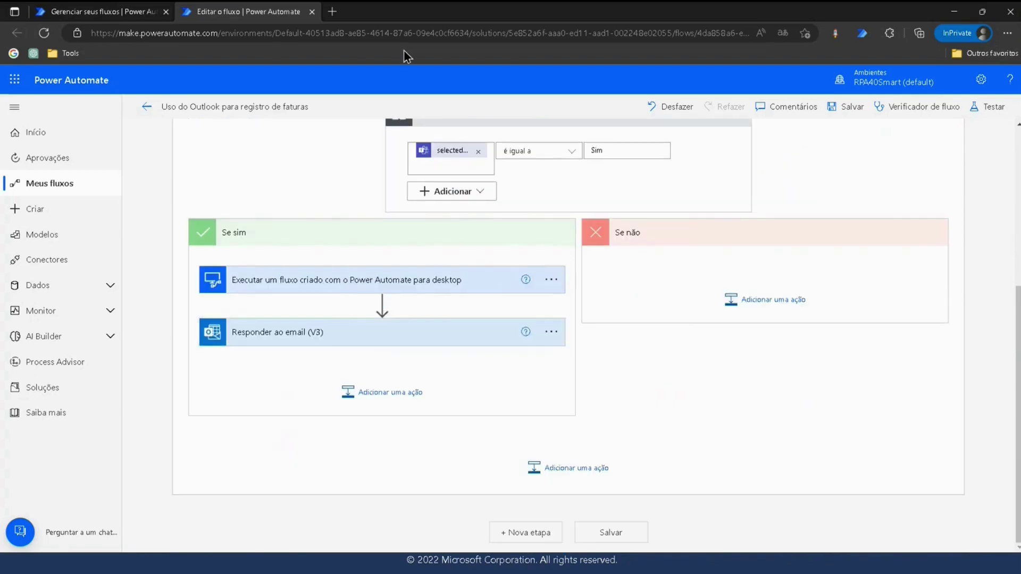
# Add an Office 365 Outlook 'Responder ao email (V3)' action to the Se não branch.
pyautogui.click(756, 302)
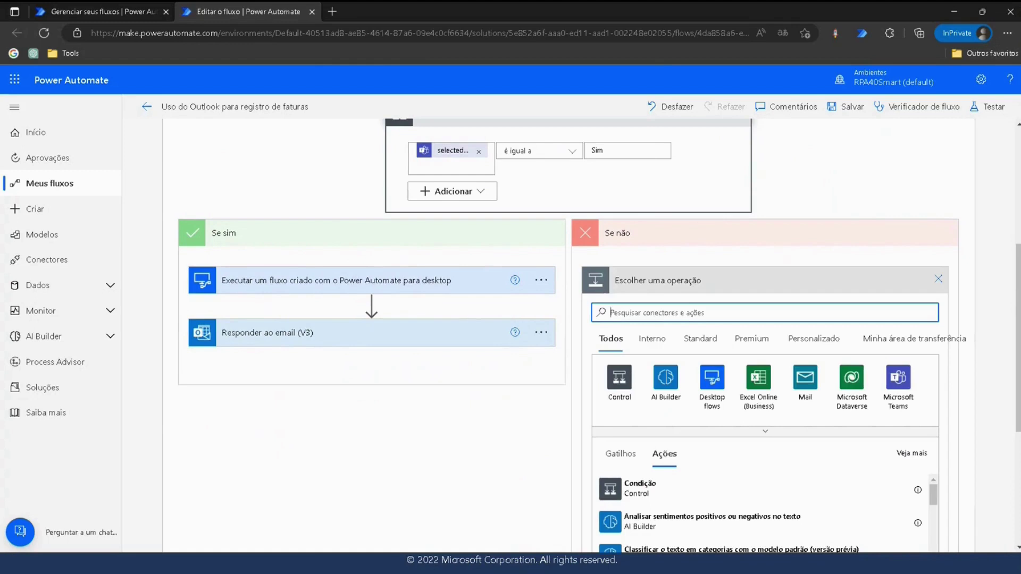
pyautogui.click(697, 310)
pyautogui.write('outloo')
pyautogui.press('BackSpace')
pyautogui.click(619, 380)
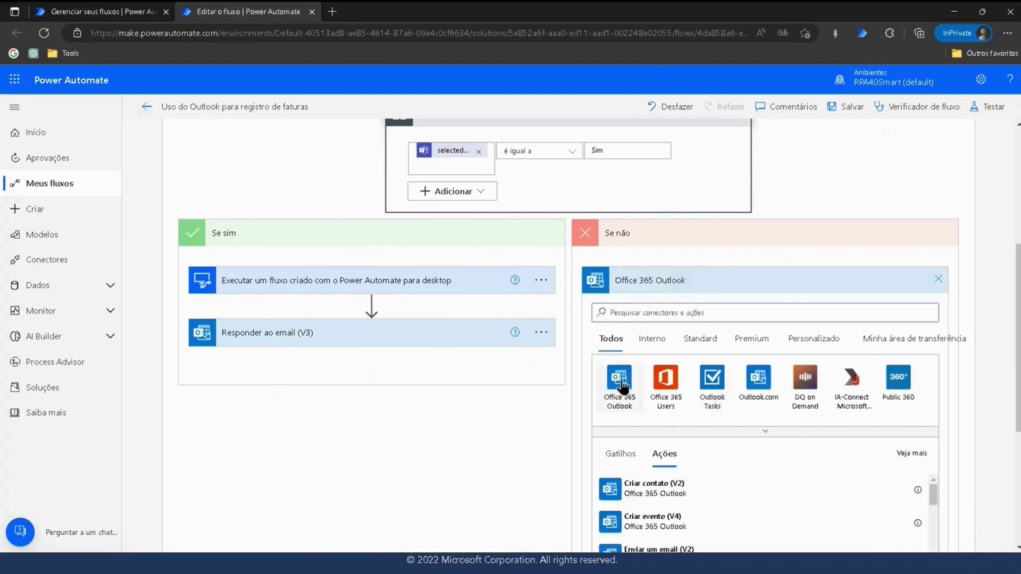
pyautogui.click(655, 310)
pyautogui.write('responde')
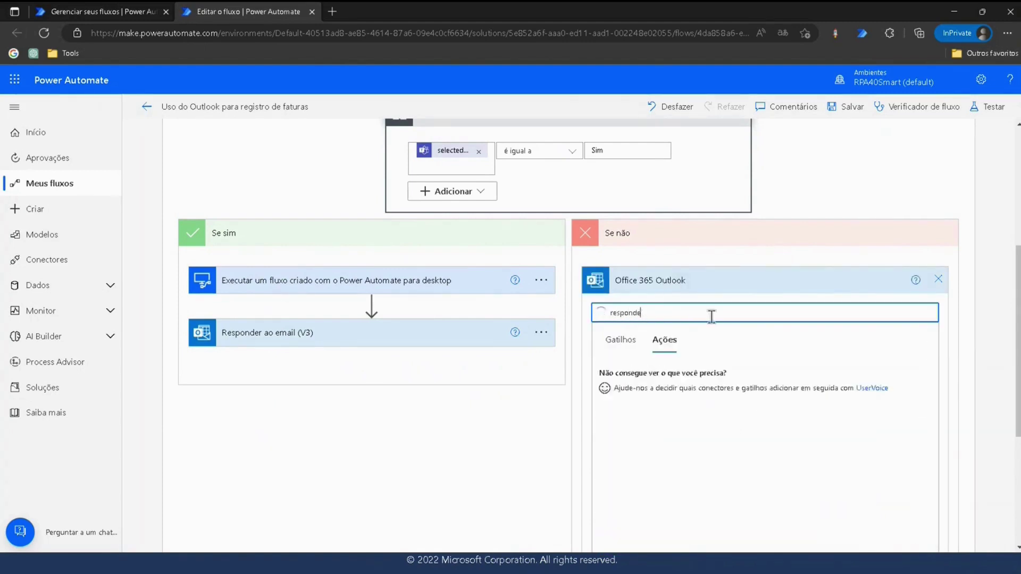
pyautogui.click(664, 447)
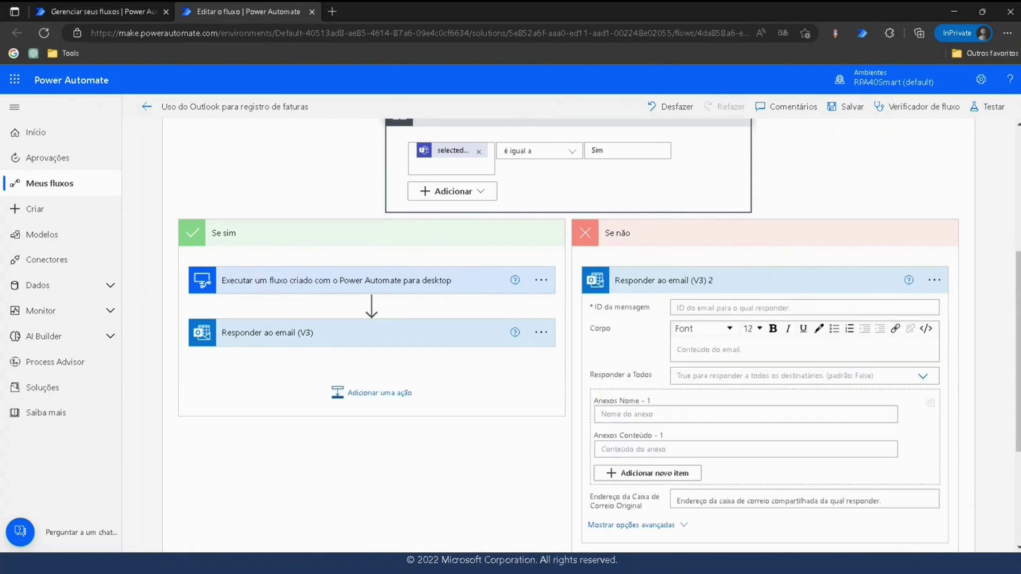
# Set the reply's ID da mensagem to the trigger email's message ID.
pyautogui.click(698, 310)
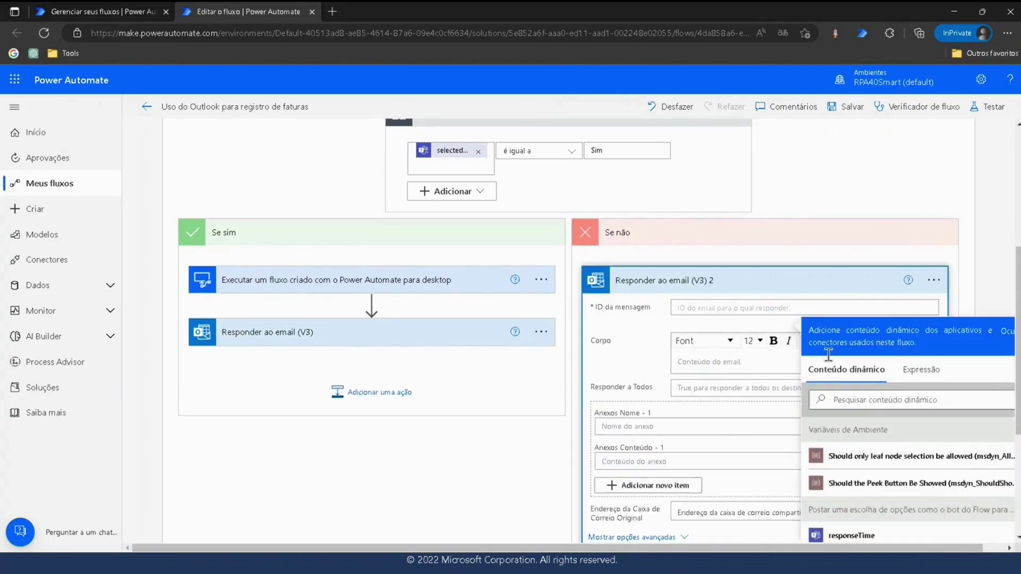
pyautogui.click(872, 401)
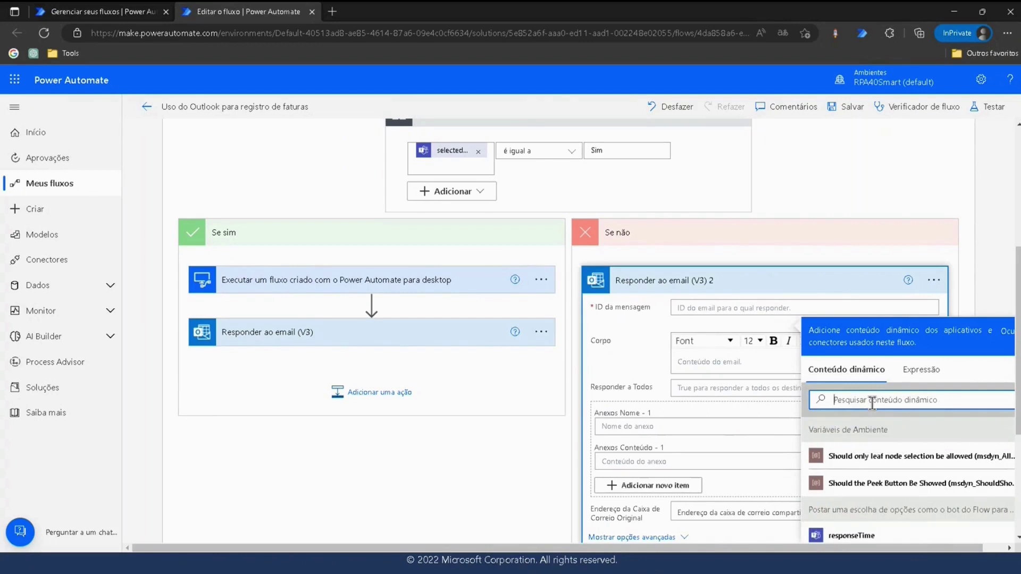
pyautogui.write('Id')
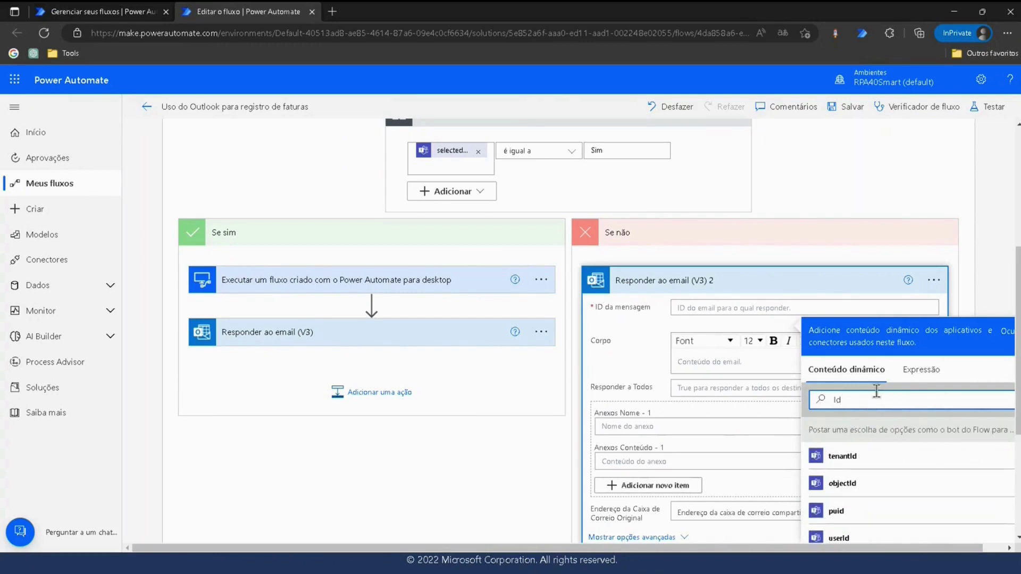
pyautogui.scroll(-4, 867, 345)
pyautogui.click(844, 378)
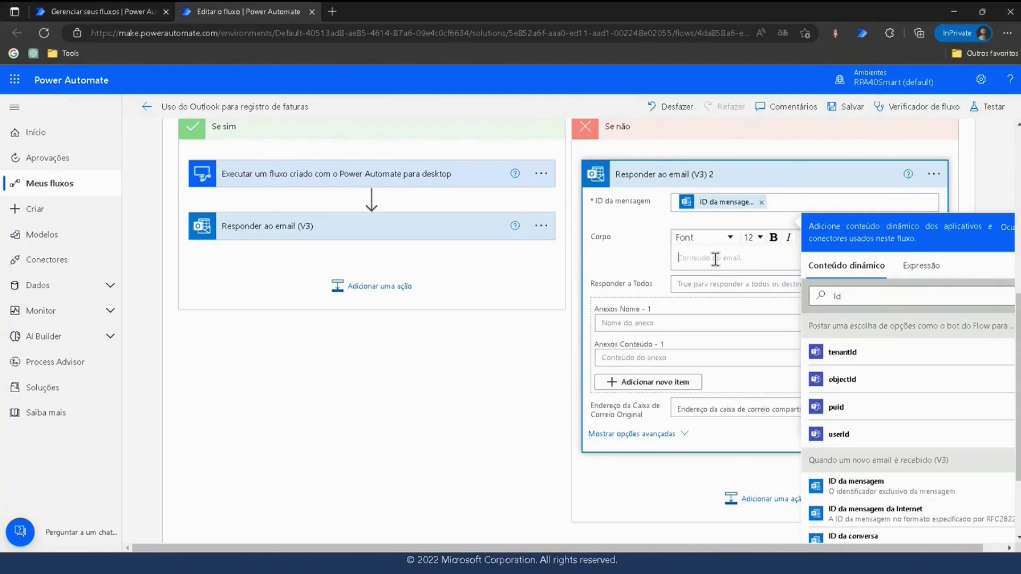
# Write the body 'Sua fatura de valor [Total value] foi rejeitada.' using the Total value field.
pyautogui.click(736, 266)
pyautogui.write('Sua fatura de valor O valor total (do conteúdo dinâmico da ação AI Builder) foi rejeitada.')
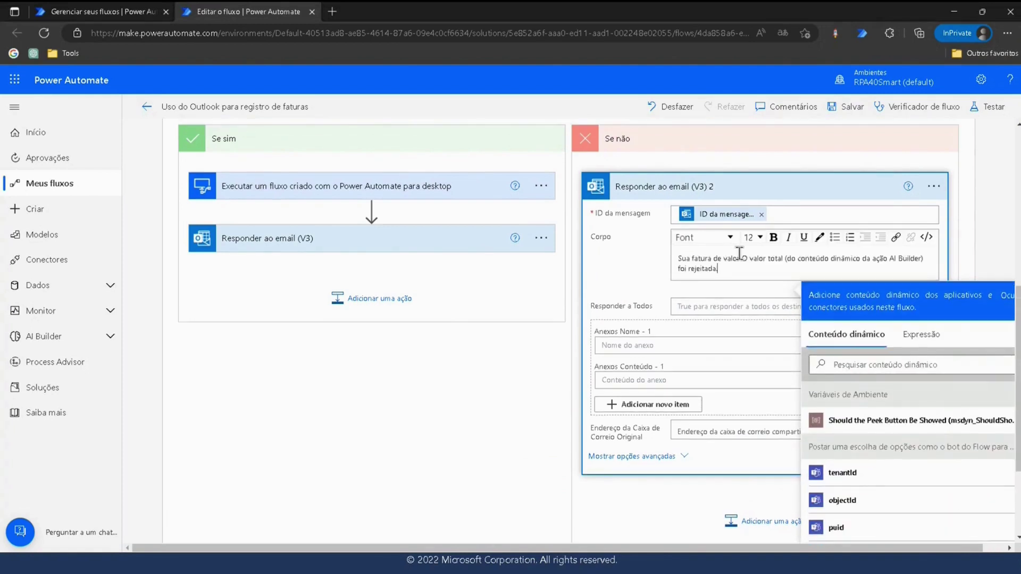
pyautogui.click(925, 258)
pyautogui.press('BackSpace')
pyautogui.press('BackSpace')
pyautogui.press('BackSpace')
pyautogui.press('BackSpace')
pyautogui.press('BackSpace')
pyautogui.press('BackSpace')
pyautogui.press('BackSpace')
pyautogui.press('BackSpace')
pyautogui.press('BackSpace')
pyautogui.press('BackSpace')
pyautogui.press('BackSpace')
pyautogui.press('BackSpace')
pyautogui.press('BackSpace')
pyautogui.press('BackSpace')
pyautogui.press('BackSpace')
pyautogui.press('BackSpace')
pyautogui.press('BackSpace')
pyautogui.press('BackSpace')
pyautogui.press('BackSpace')
pyautogui.press('BackSpace')
pyautogui.press('BackSpace')
pyautogui.press('BackSpace')
pyautogui.press('BackSpace')
pyautogui.press('BackSpace')
pyautogui.press('BackSpace')
pyautogui.press('BackSpace')
pyautogui.press('BackSpace')
pyautogui.press('BackSpace')
pyautogui.press('BackSpace')
pyautogui.press('BackSpace')
pyautogui.press('BackSpace')
pyautogui.press('BackSpace')
pyautogui.press('BackSpace')
pyautogui.press('BackSpace')
pyautogui.press('BackSpace')
pyautogui.press('BackSpace')
pyautogui.press('BackSpace')
pyautogui.press('BackSpace')
pyautogui.press('BackSpace')
pyautogui.press('BackSpace')
pyautogui.press('BackSpace')
pyautogui.press('BackSpace')
pyautogui.press('BackSpace')
pyautogui.press('BackSpace')
pyautogui.scroll(-5, 893, 446)
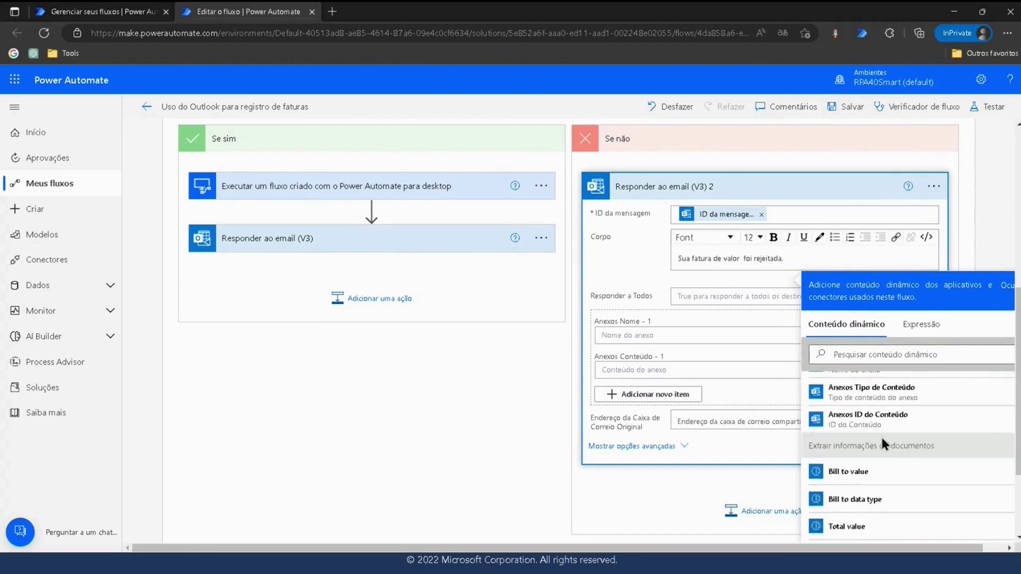
pyautogui.scroll(-5, 893, 436)
pyautogui.scroll(-1, 886, 436)
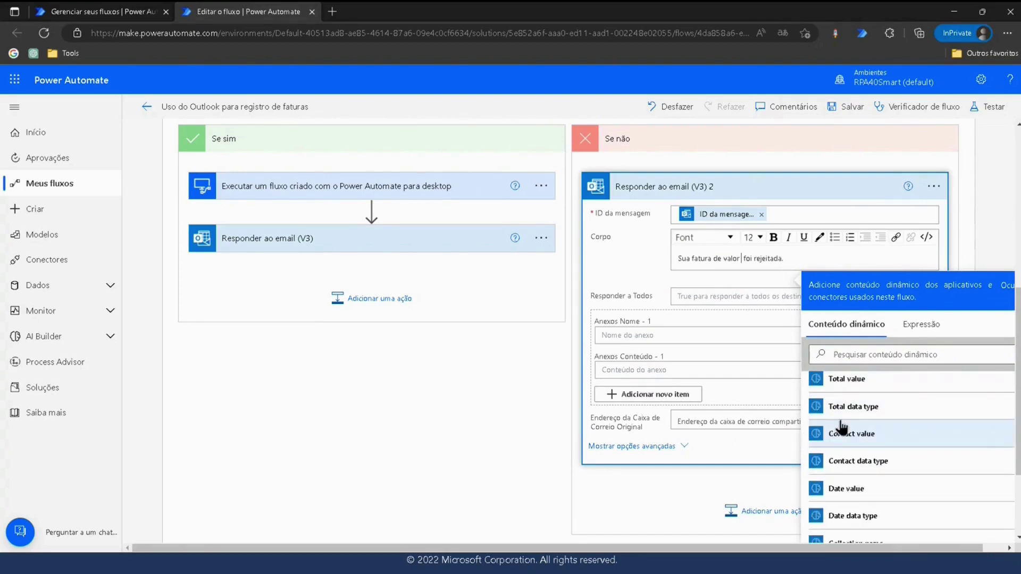
pyautogui.scroll(-2, 885, 458)
pyautogui.scroll(2, 851, 399)
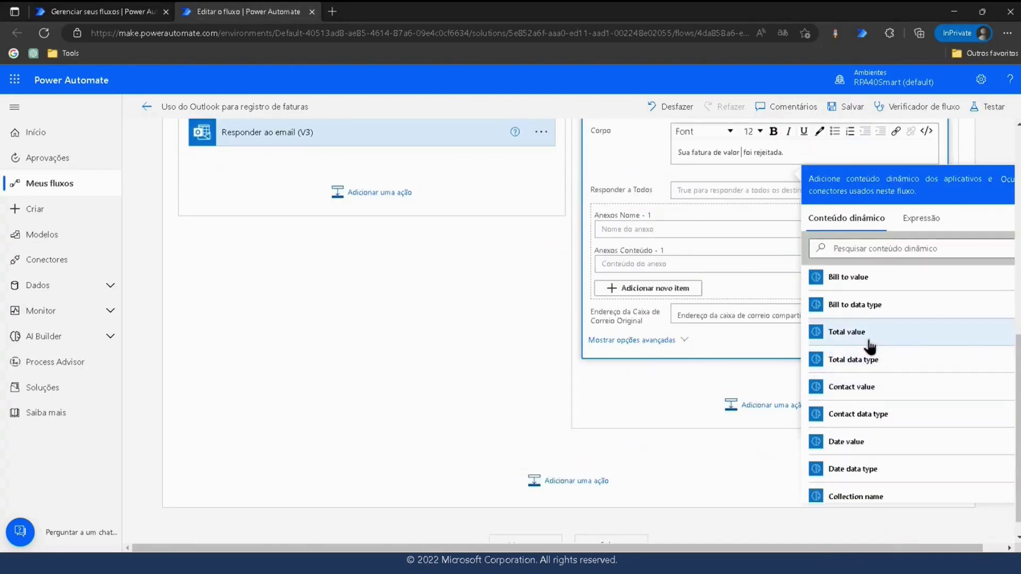
pyautogui.click(867, 337)
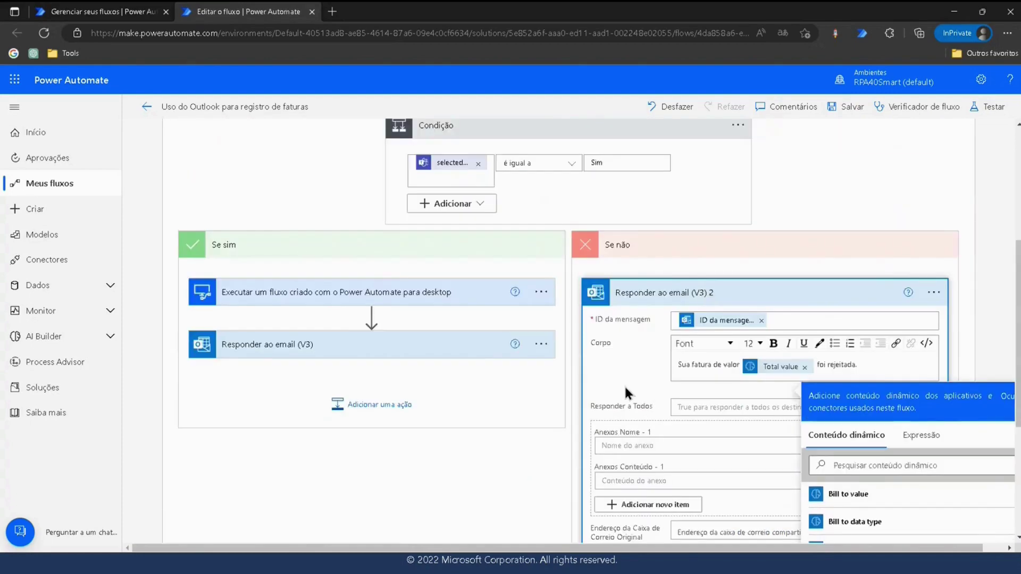
pyautogui.click(631, 394)
# Show the advanced options and set the subject to 'Sua fatura foi rejeitada'.
pyautogui.scroll(-3, 639, 373)
pyautogui.click(645, 328)
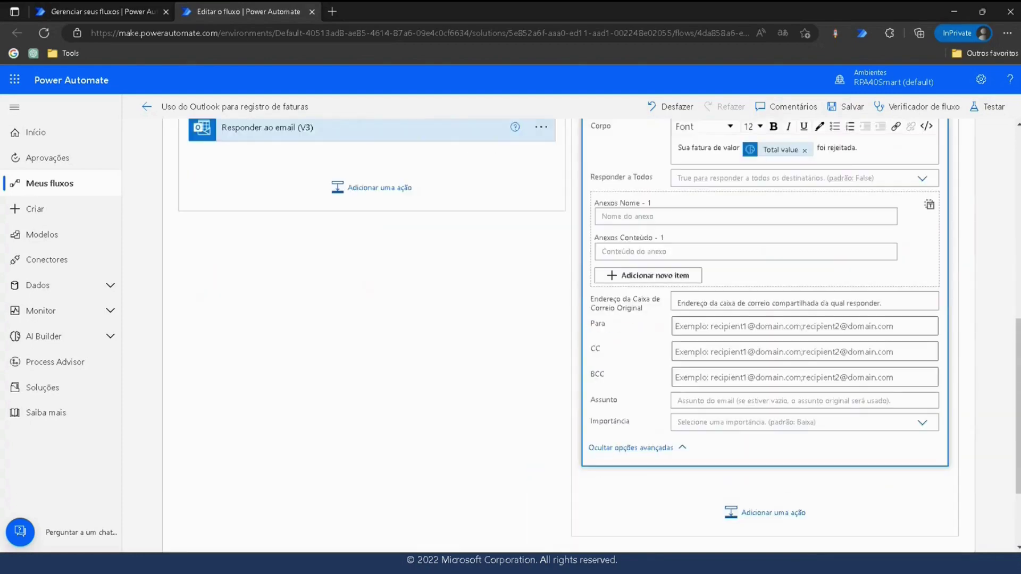
pyautogui.scroll(-2, 803, 164)
pyautogui.click(698, 292)
pyautogui.write('s')
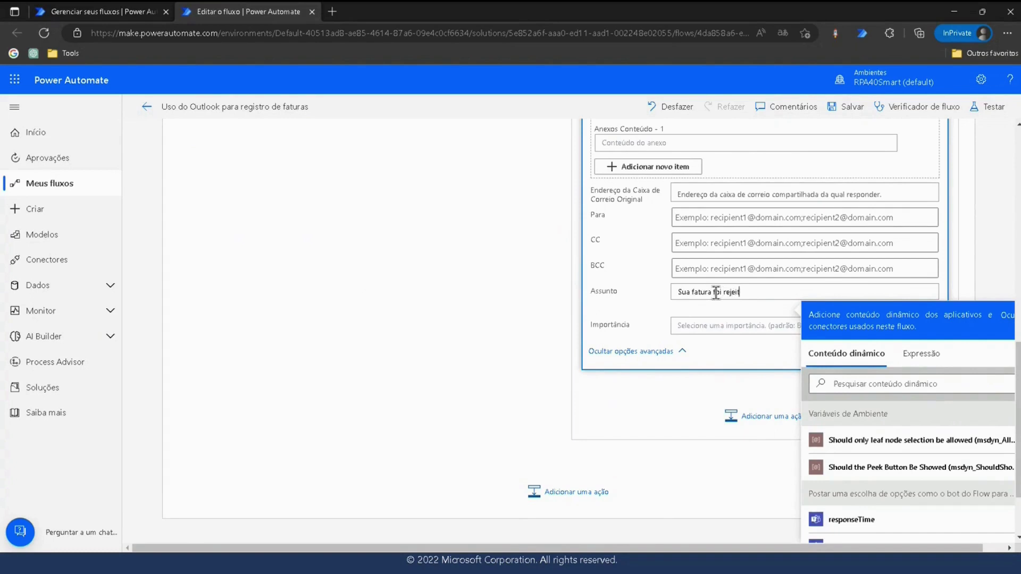
pyautogui.click(641, 285)
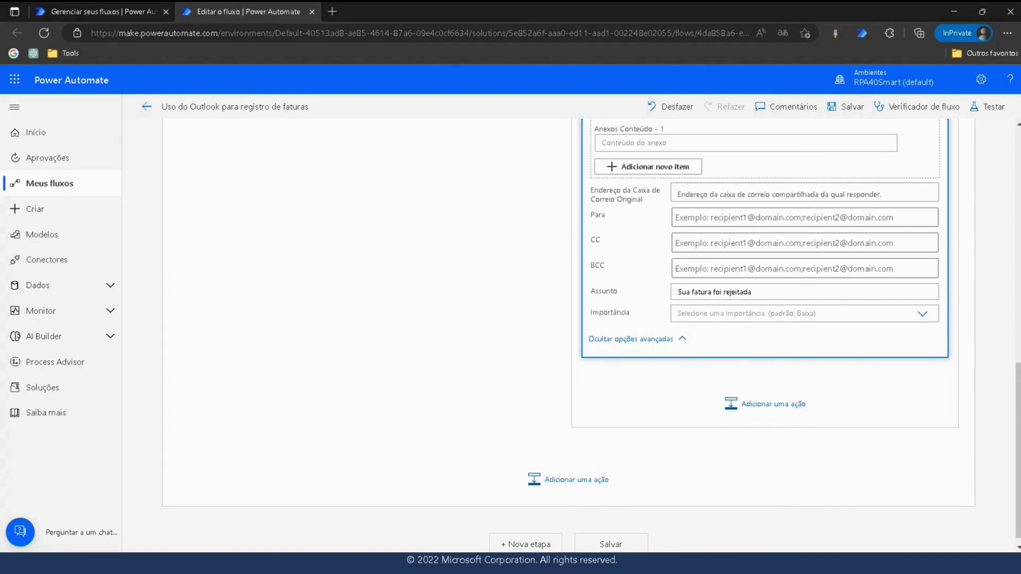
pyautogui.scroll(10, 719, 358)
pyautogui.scroll(-6, 728, 390)
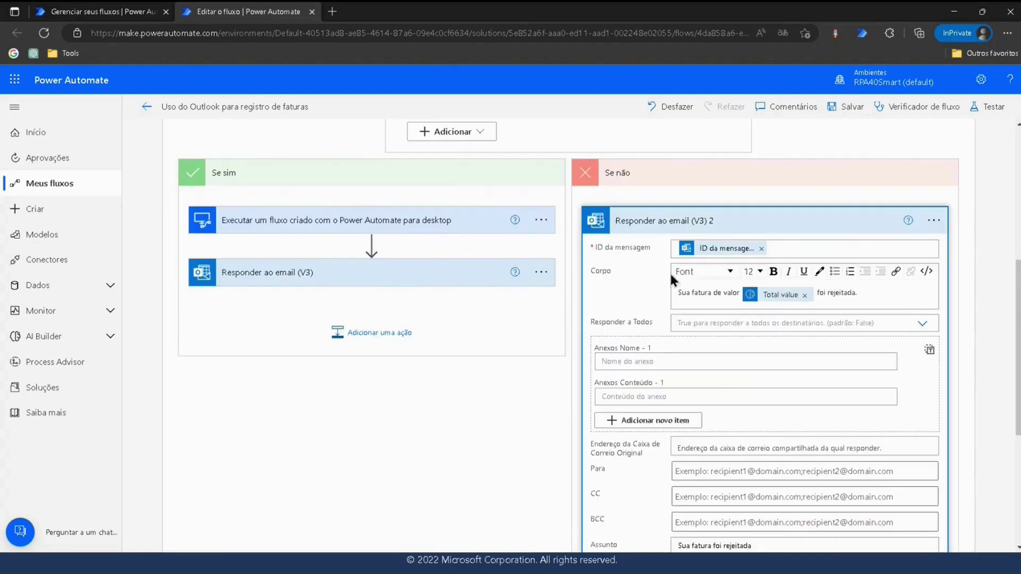
# Collapse the action cards, save the flow and close the Contoso Invoicing window.
pyautogui.click(668, 219)
pyautogui.scroll(5, 630, 319)
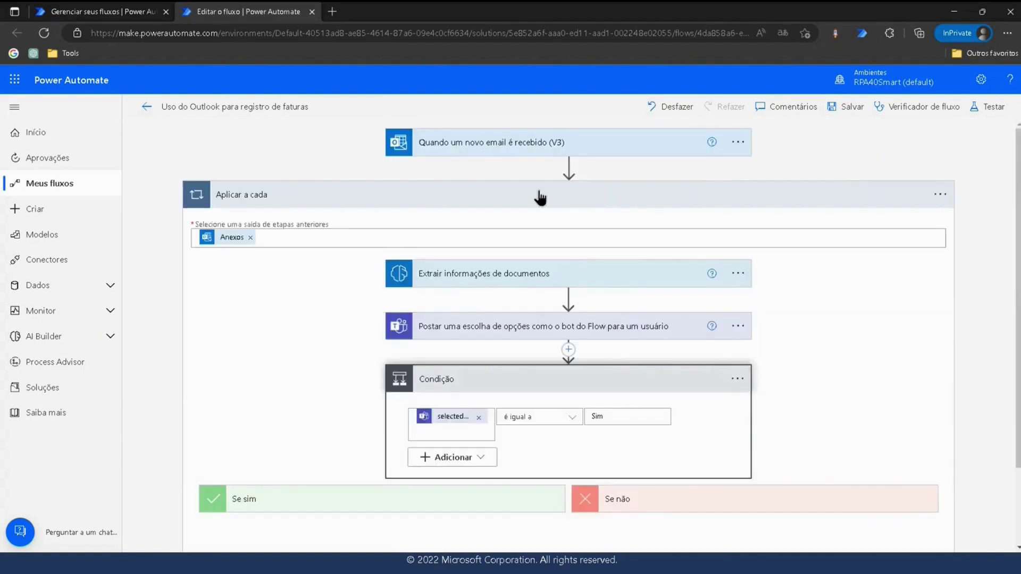
pyautogui.click(541, 198)
pyautogui.click(834, 107)
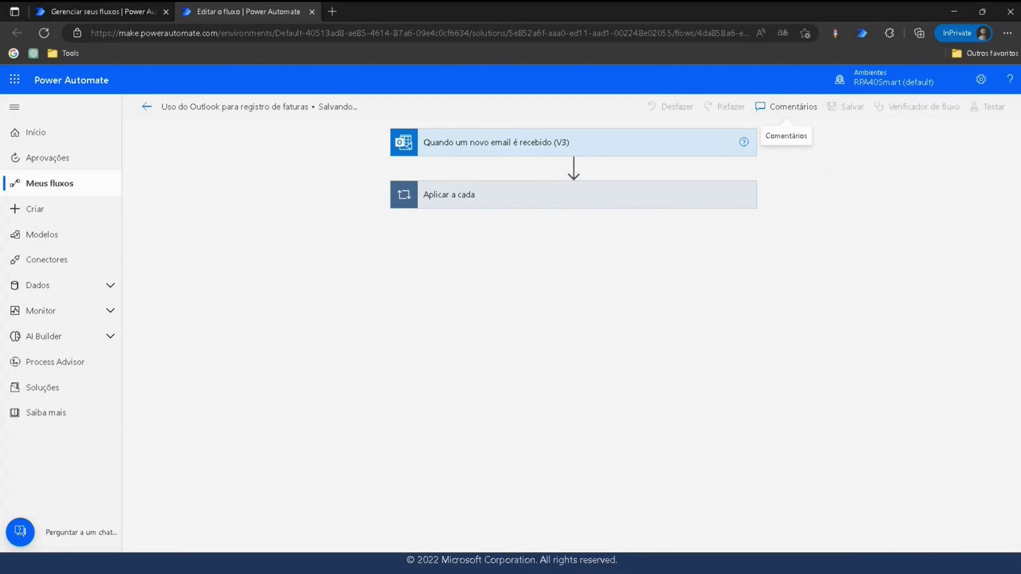
pyautogui.hotkey('alt', 'Tab')
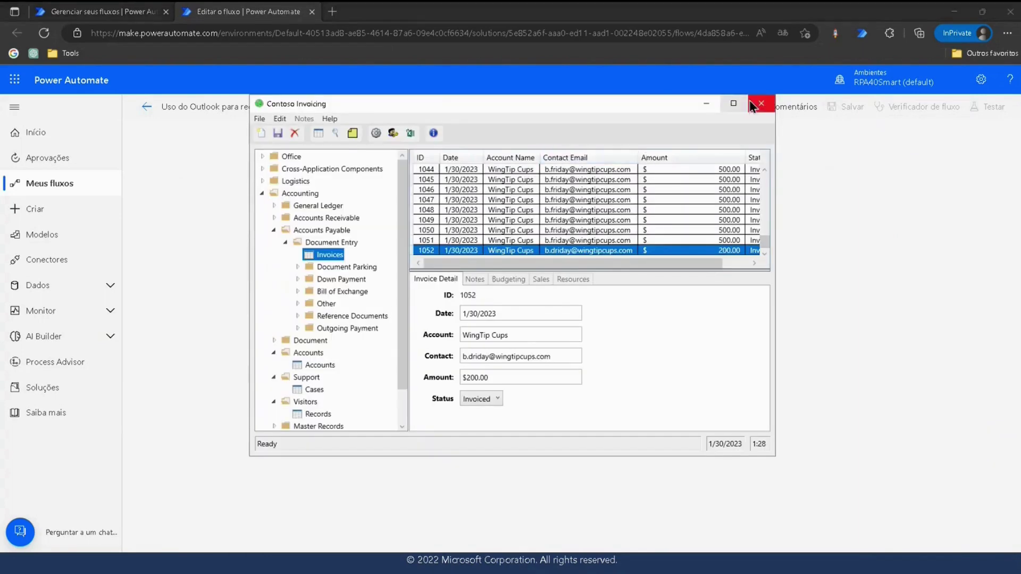
pyautogui.click(756, 100)
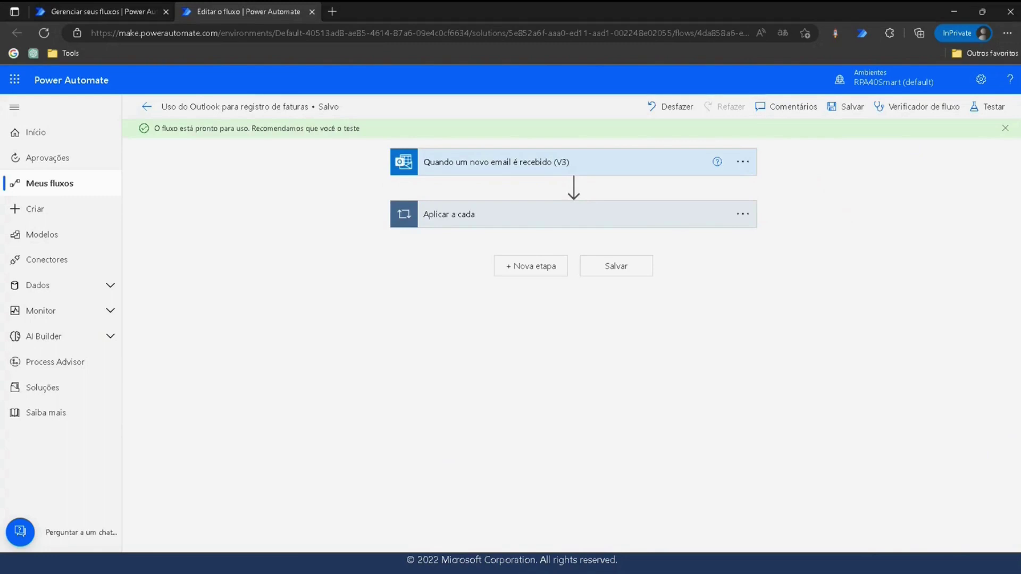
# Start a manual test of the flow so it waits for a new email.
pyautogui.click(988, 108)
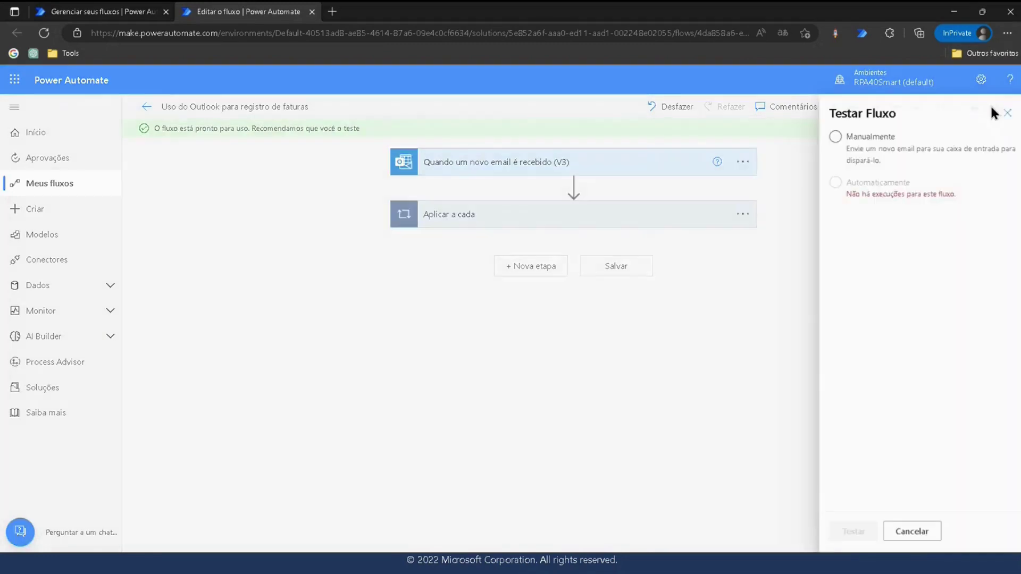
pyautogui.click(847, 148)
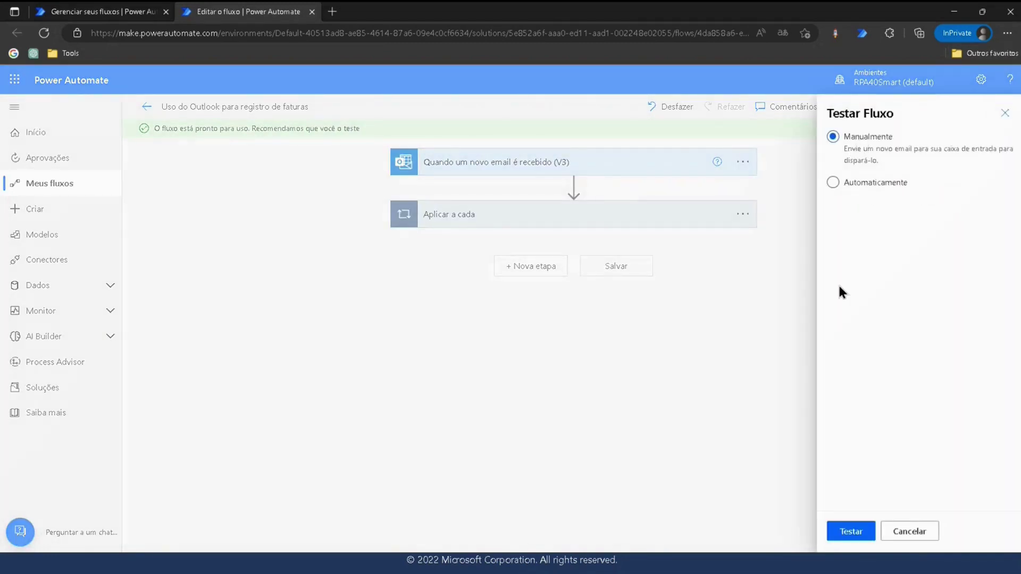
pyautogui.click(851, 531)
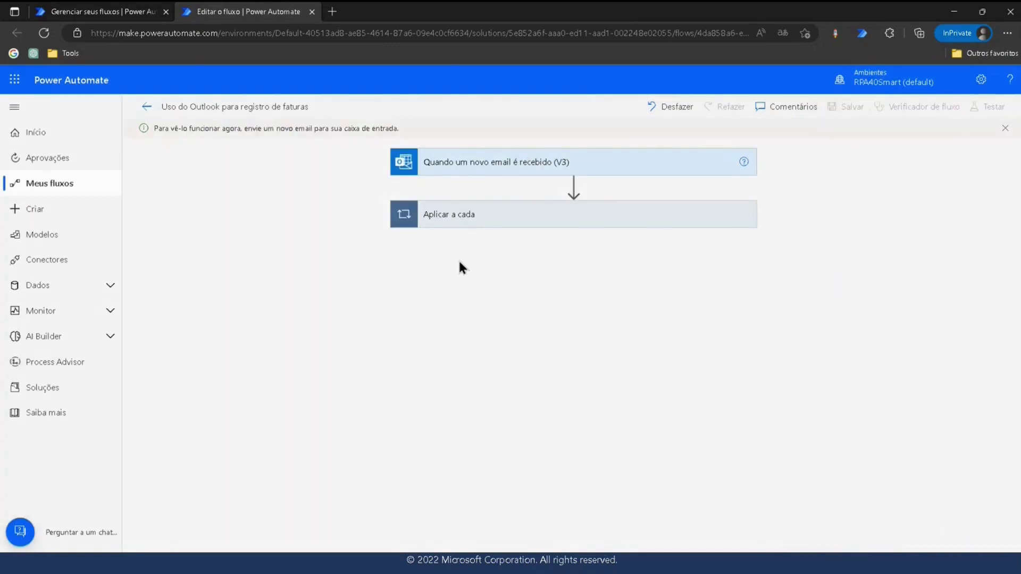
pyautogui.click(66, 53)
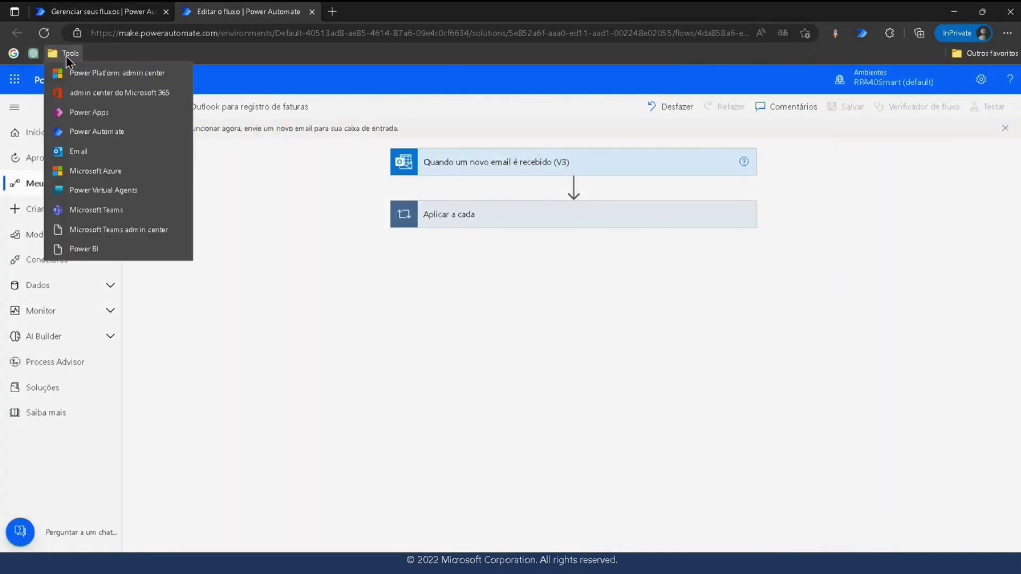
# Open Outlook in a new tab and start a 'New invoice' email addressed to yourself.
pyautogui.middleClick(88, 151)
pyautogui.click(382, 16)
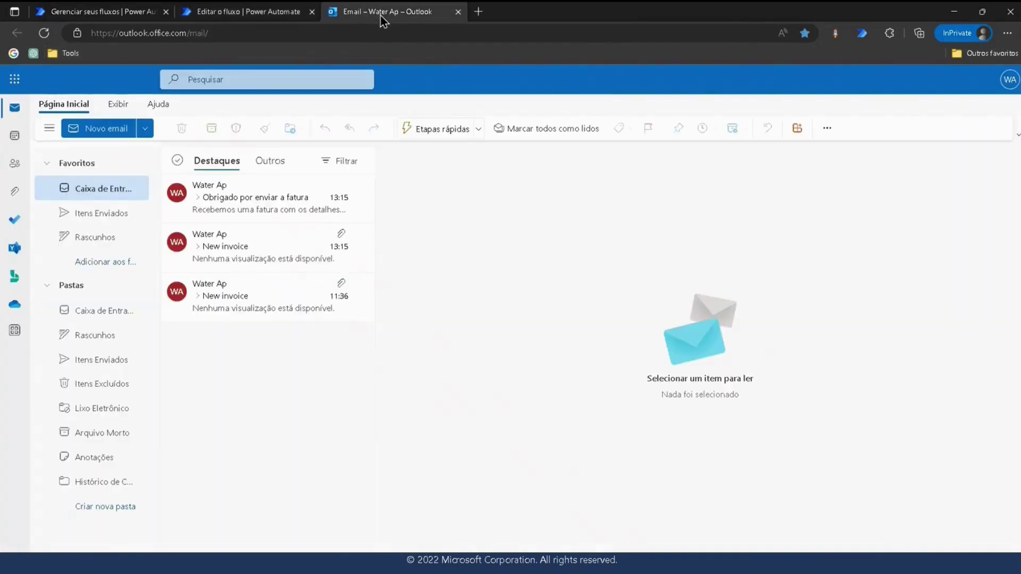
pyautogui.click(111, 128)
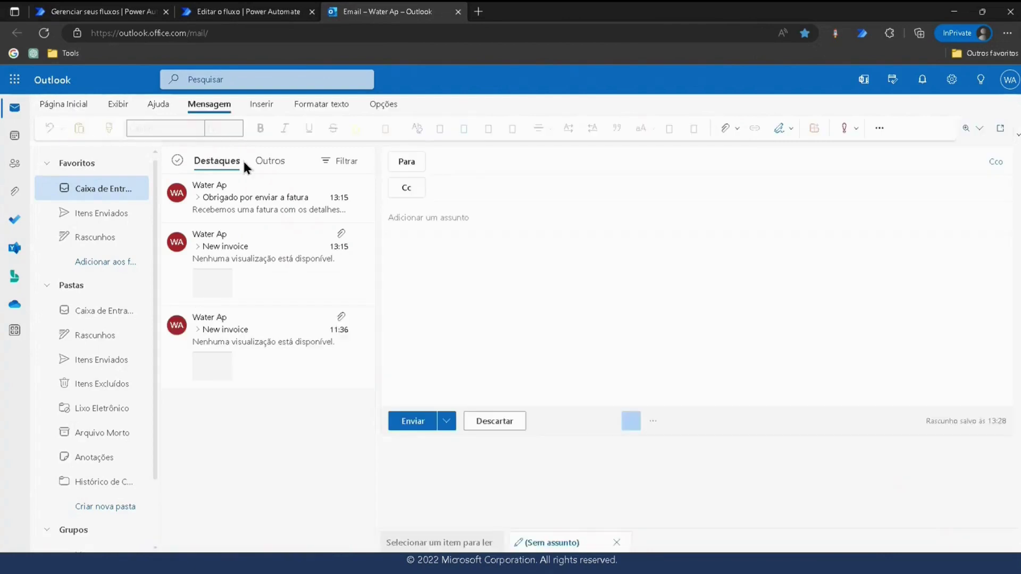
pyautogui.click(475, 167)
pyautogui.click(464, 210)
pyautogui.click(430, 217)
pyautogui.write('N')
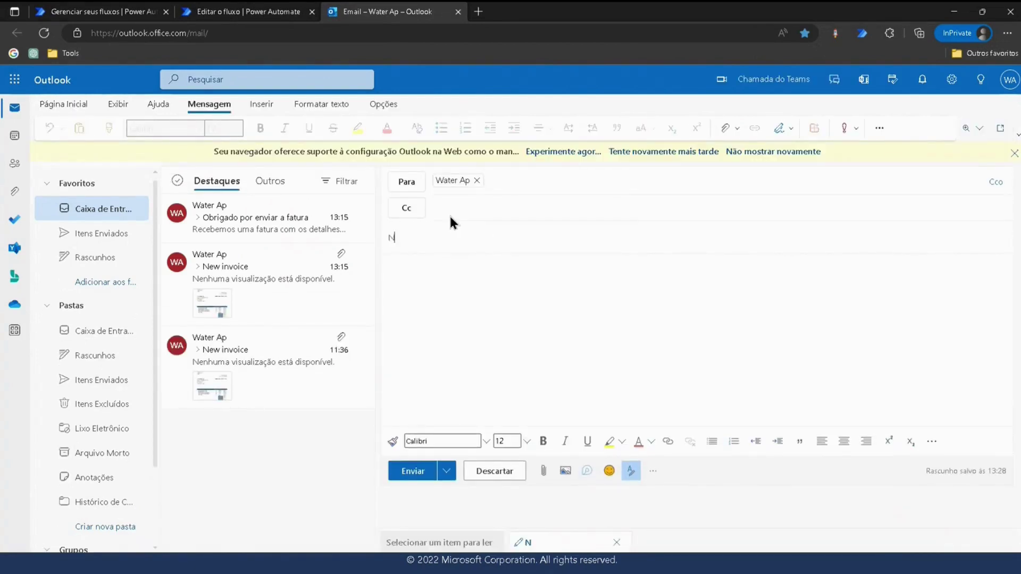
pyautogui.write('ew invoice')
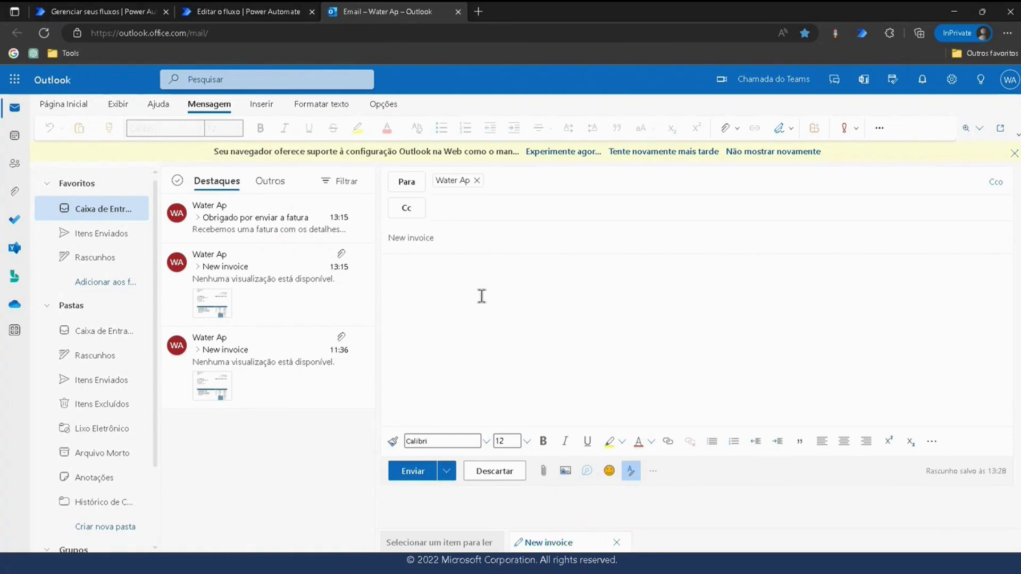
# Attach newinvoice.JPG from this computer, send the email and open it once it arrives.
pyautogui.click(481, 297)
pyautogui.click(543, 470)
pyautogui.click(565, 407)
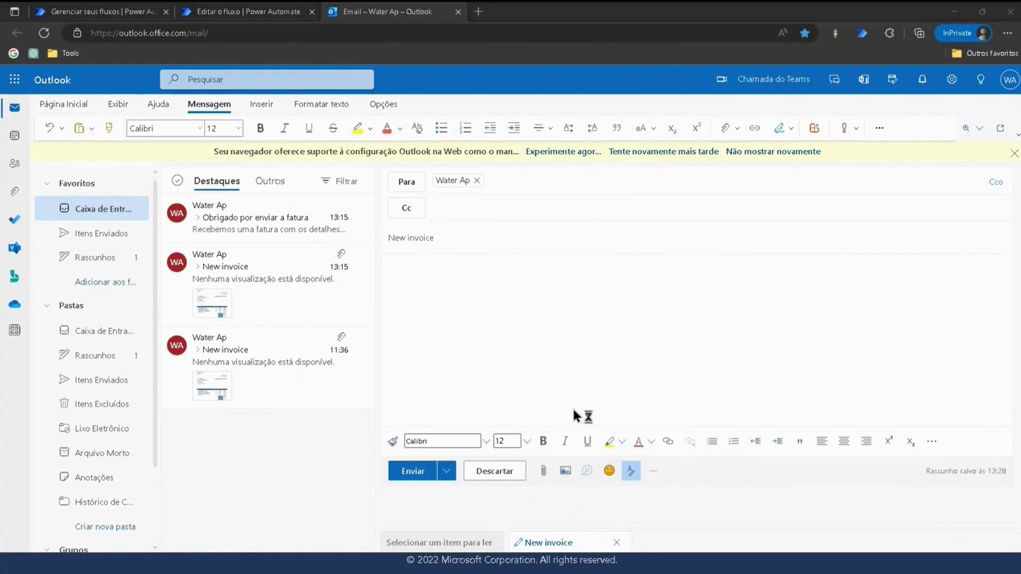
pyautogui.click(271, 182)
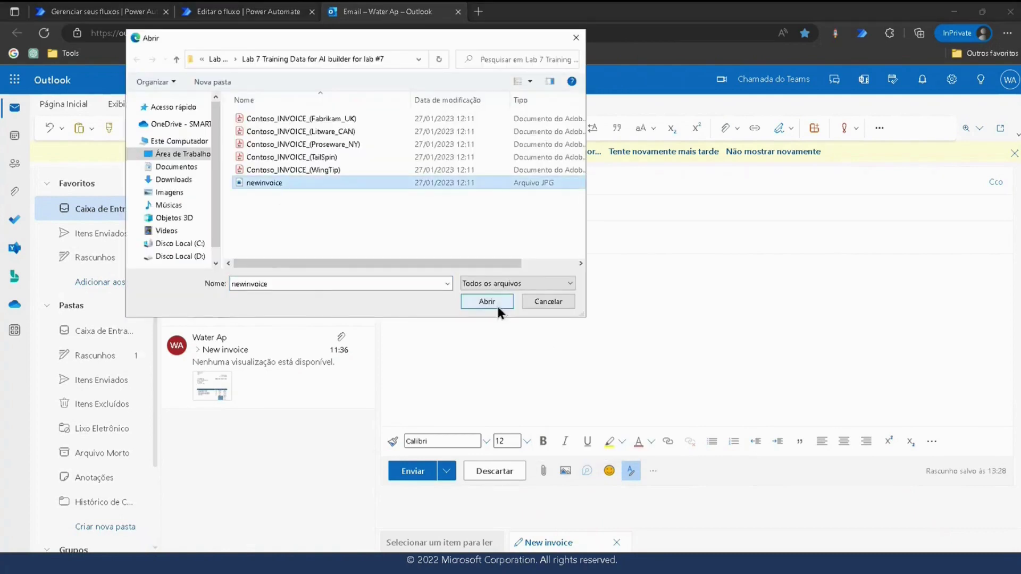
pyautogui.click(495, 302)
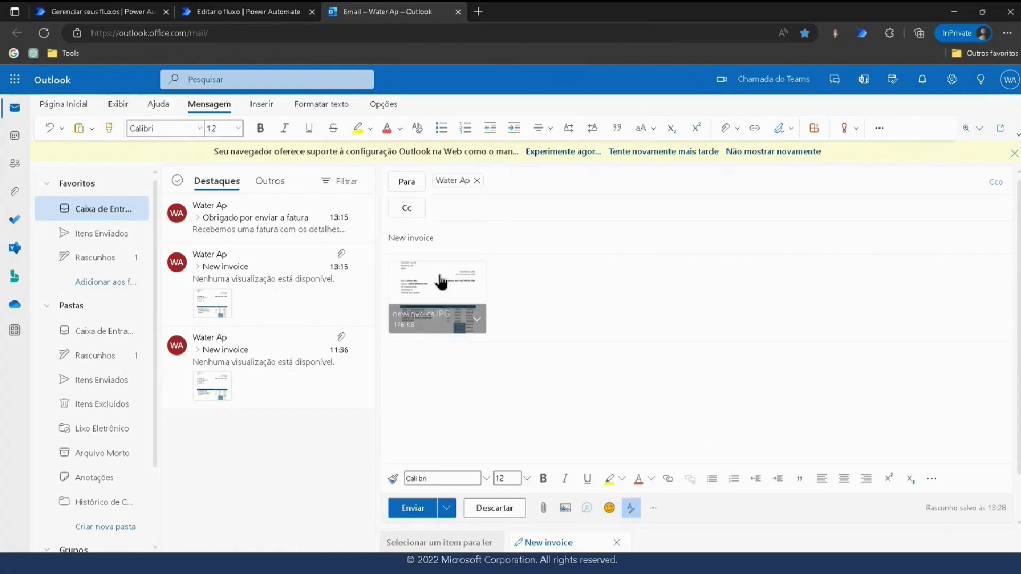
pyautogui.click(418, 510)
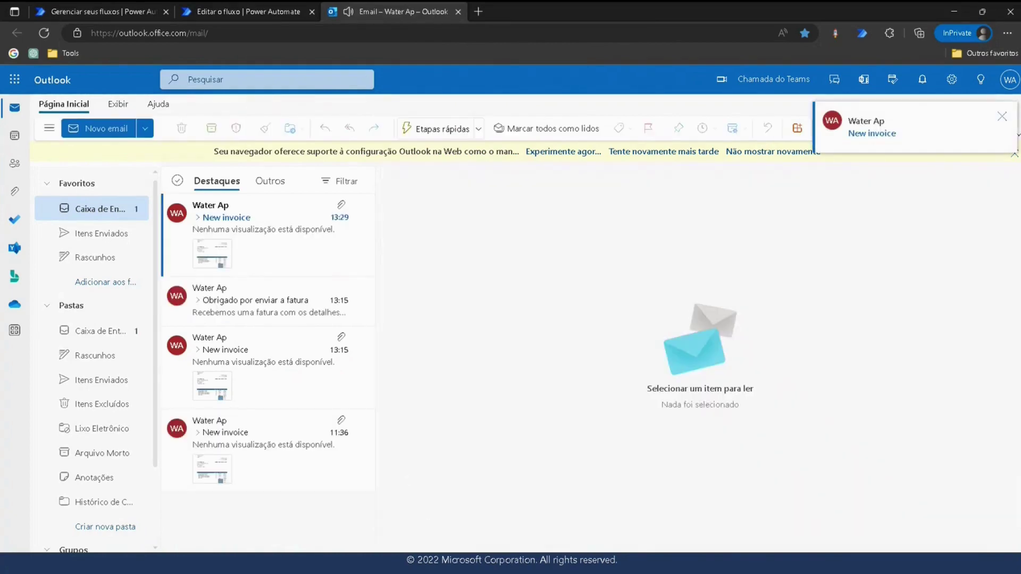
pyautogui.click(274, 222)
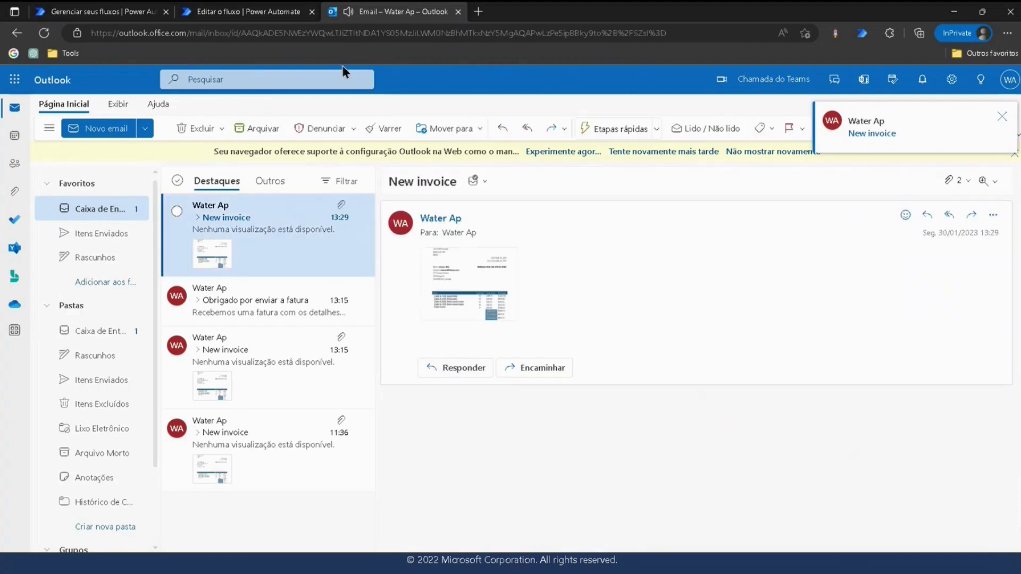
# Open Microsoft Teams in one new tab and skip the Microsoft account security prompt.
pyautogui.click(63, 51)
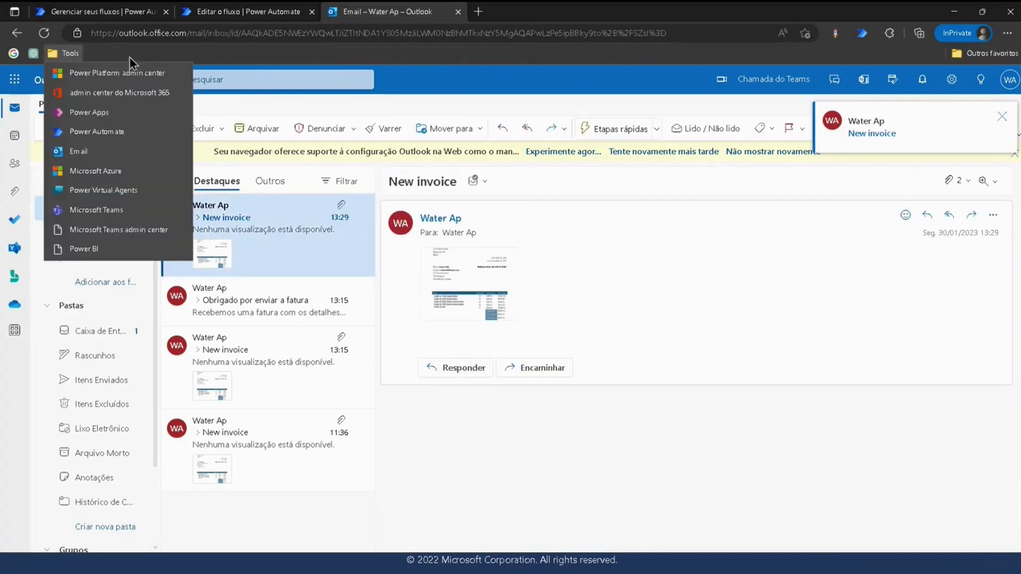
pyautogui.middleClick(91, 210)
pyautogui.middleClick(91, 208)
pyautogui.click(605, 11)
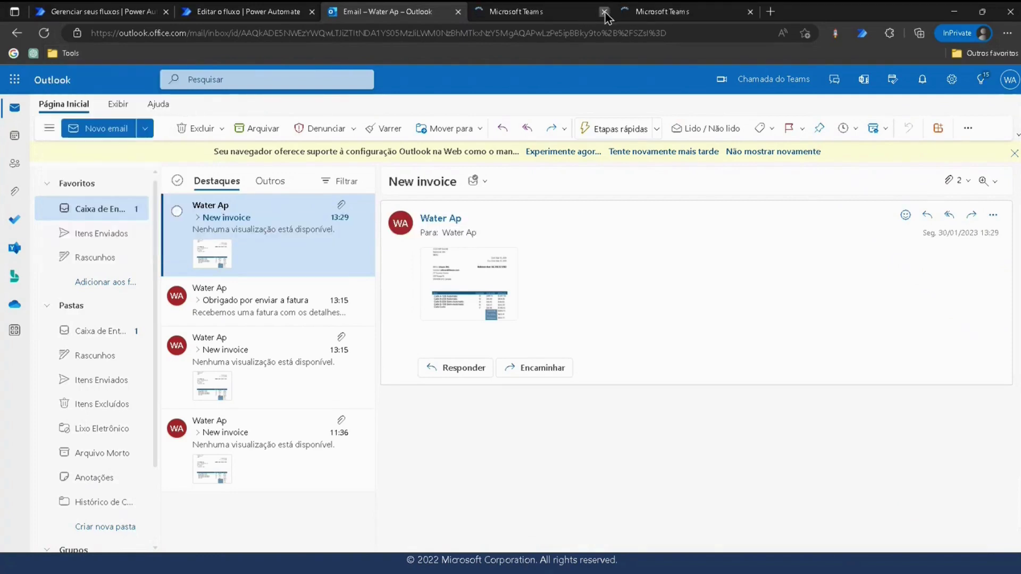
pyautogui.click(254, 14)
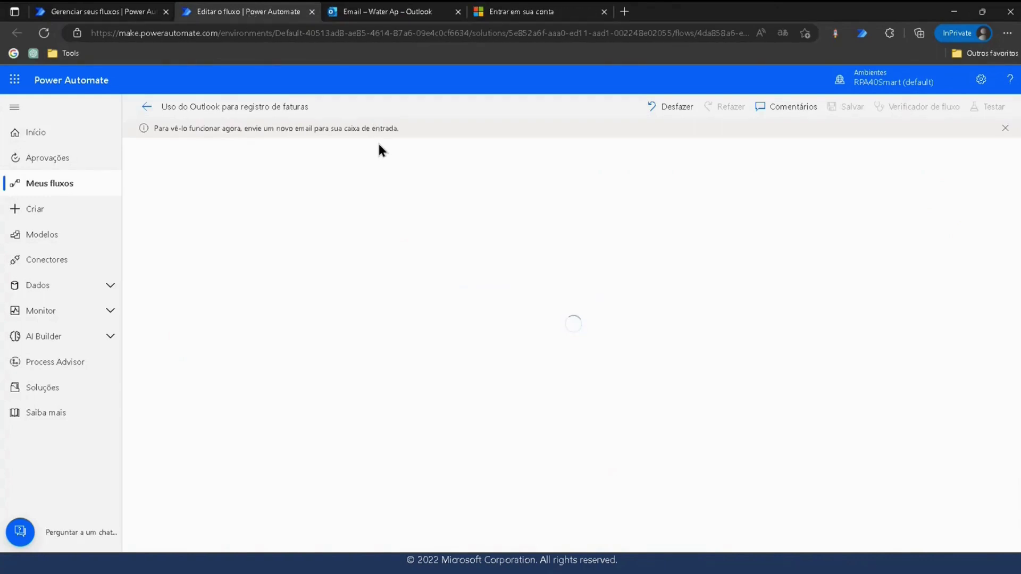
pyautogui.click(495, 12)
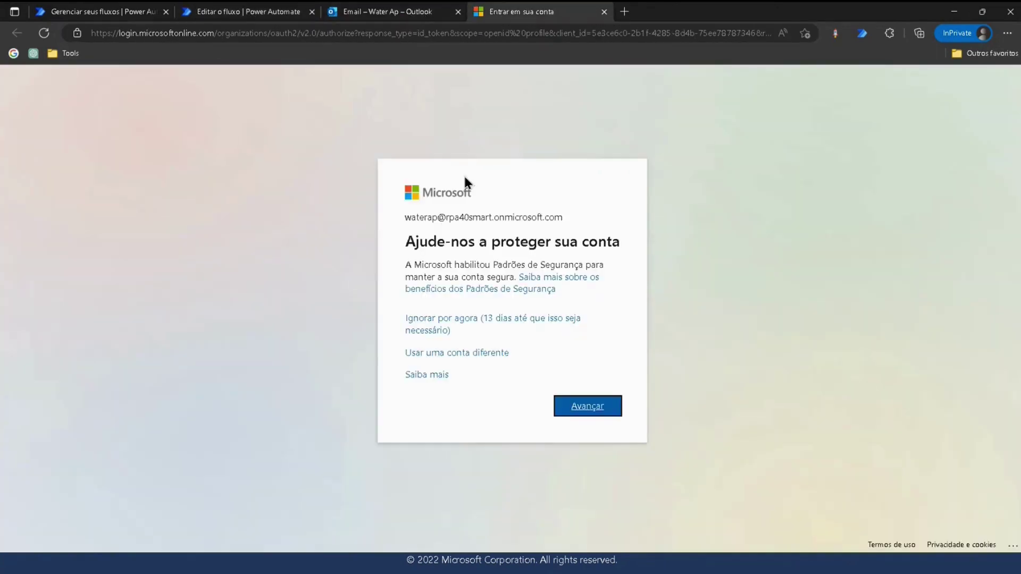
pyautogui.click(450, 324)
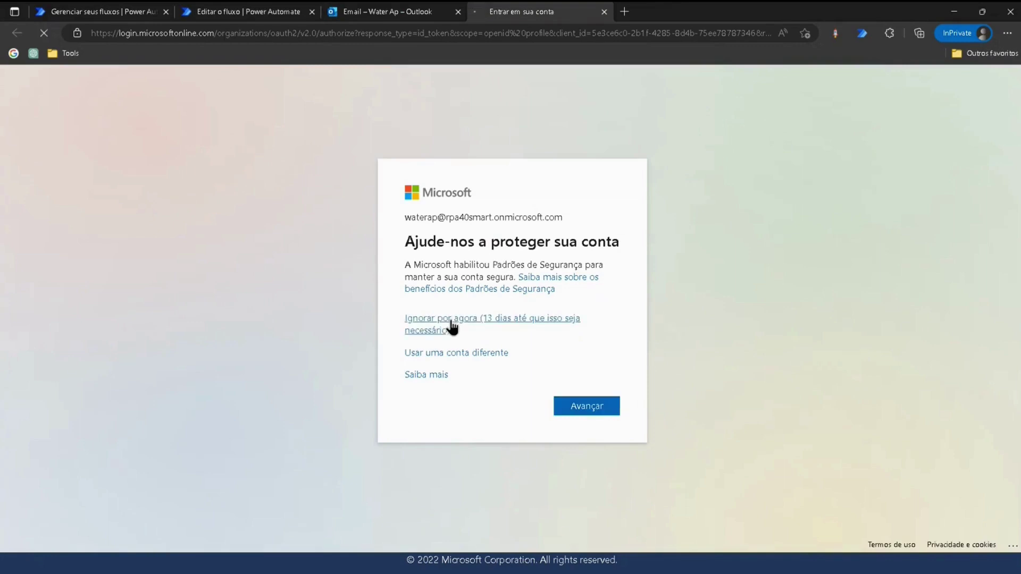
pyautogui.click(379, 16)
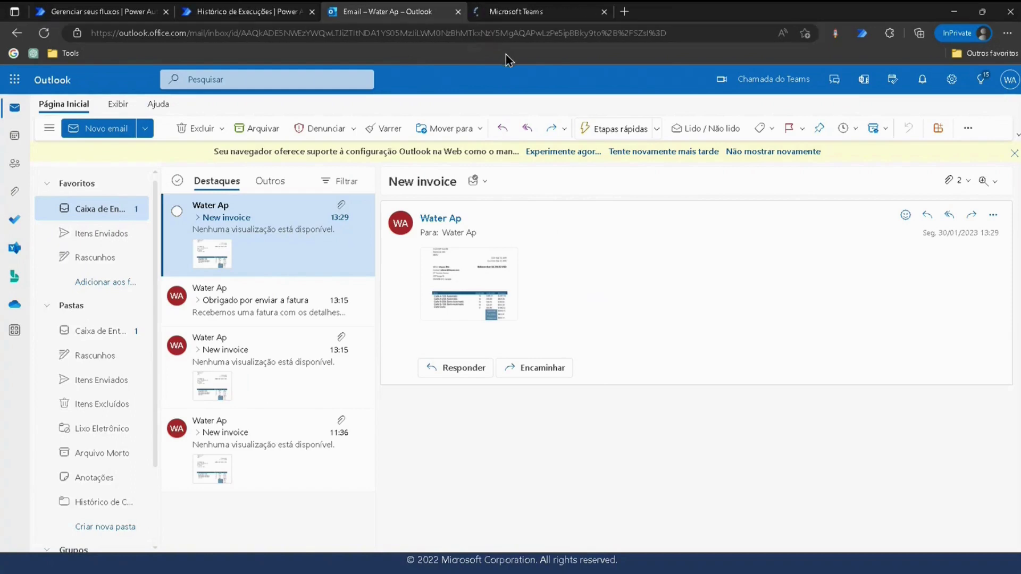
pyautogui.click(519, 18)
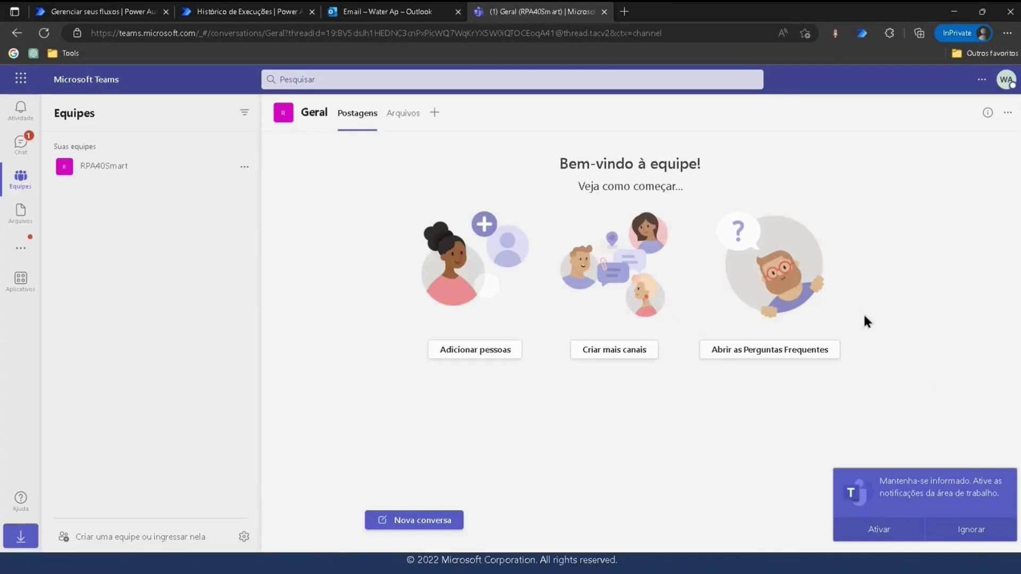
# Dismiss the desktop notifications offer and open the Power Automate chat.
pyautogui.click(971, 530)
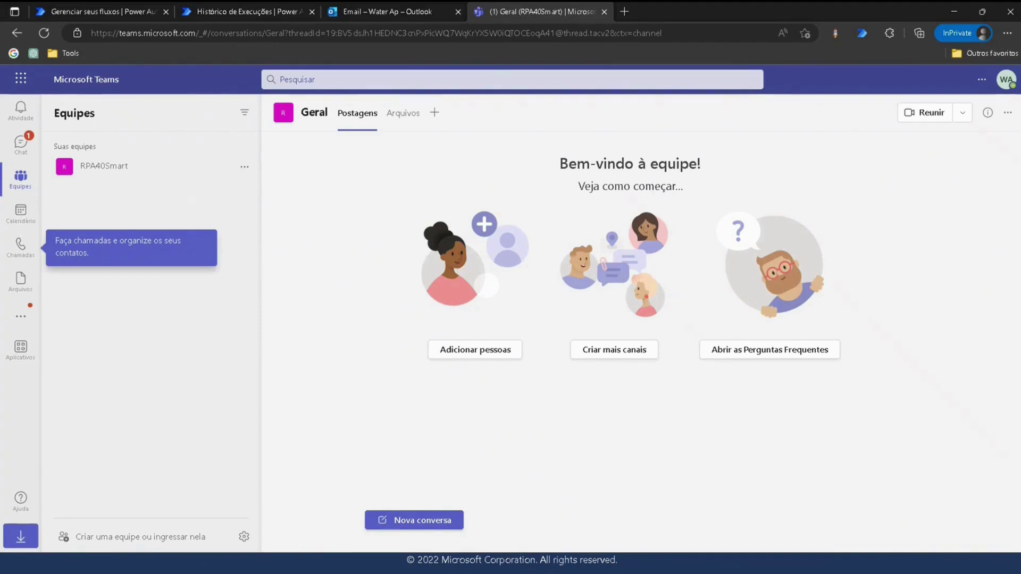
pyautogui.click(19, 152)
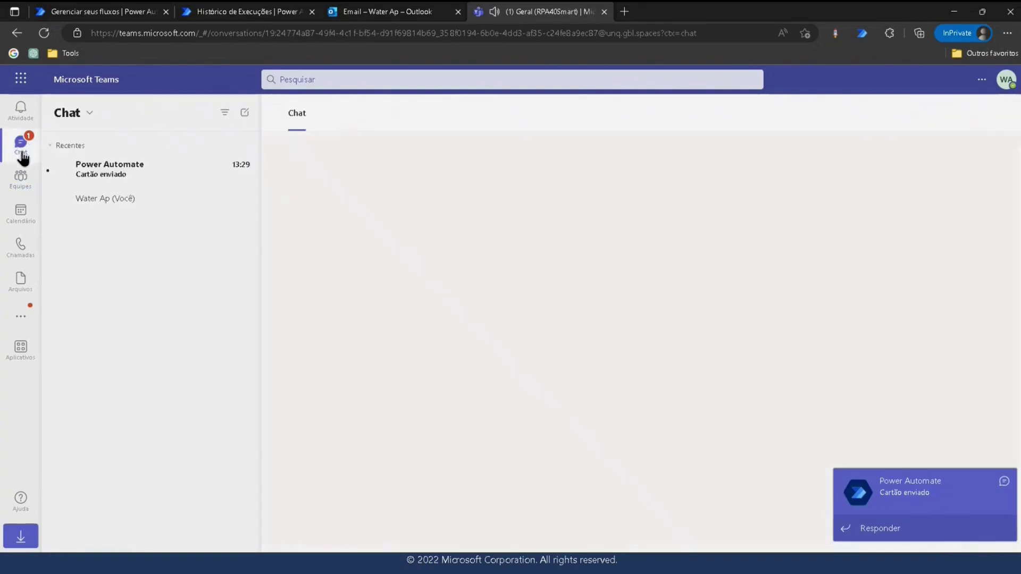
pyautogui.click(114, 173)
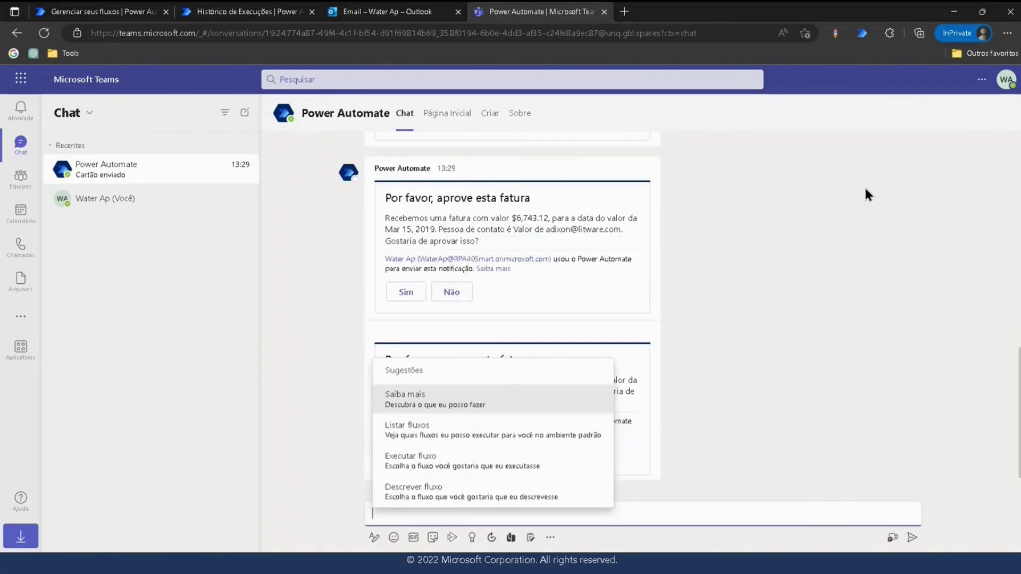
pyautogui.click(745, 313)
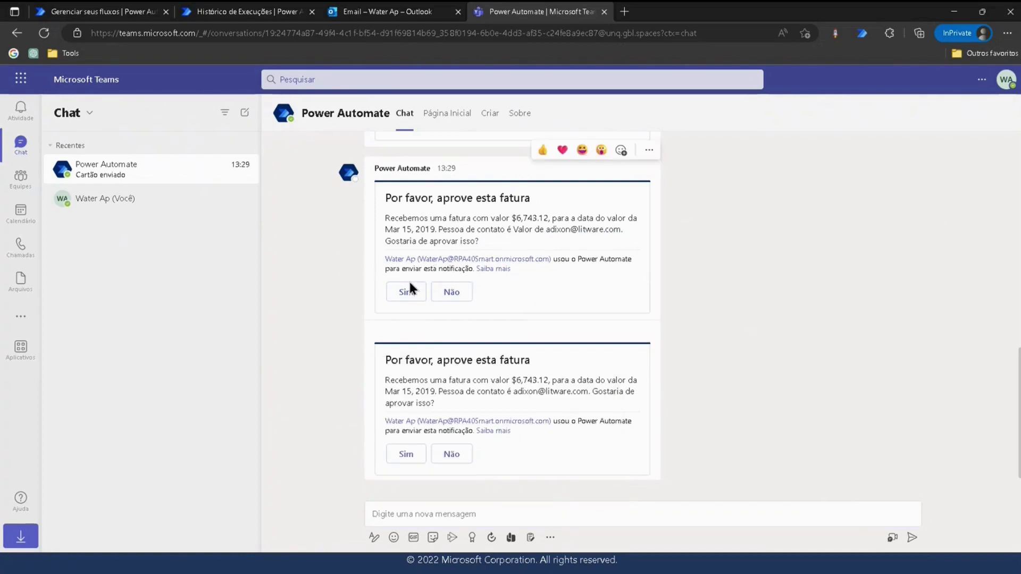
# Approve the second invoice card with the comment 'Claro!'.
pyautogui.click(403, 455)
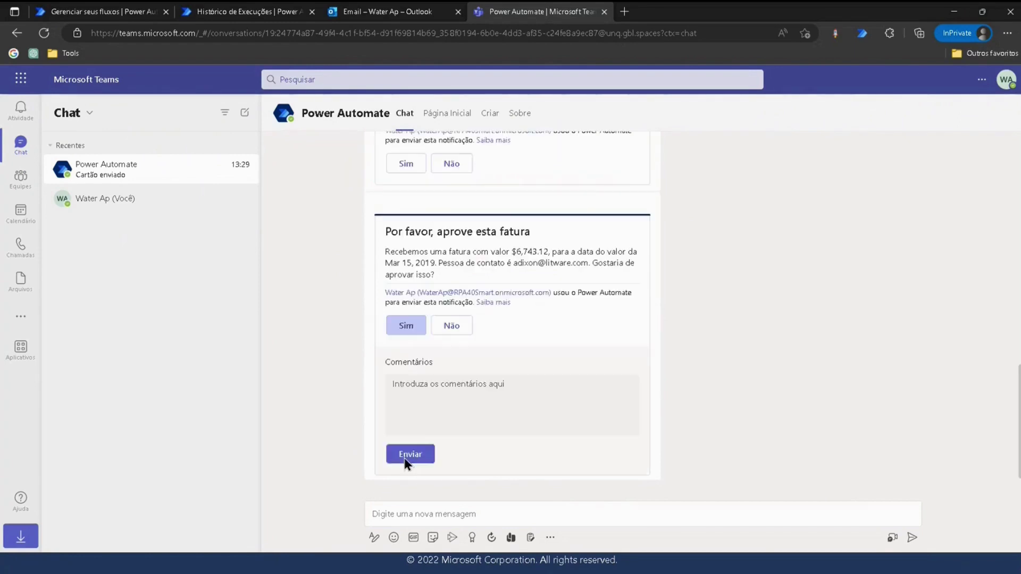
pyautogui.click(431, 390)
pyautogui.write('Clar')
pyautogui.write('o!')
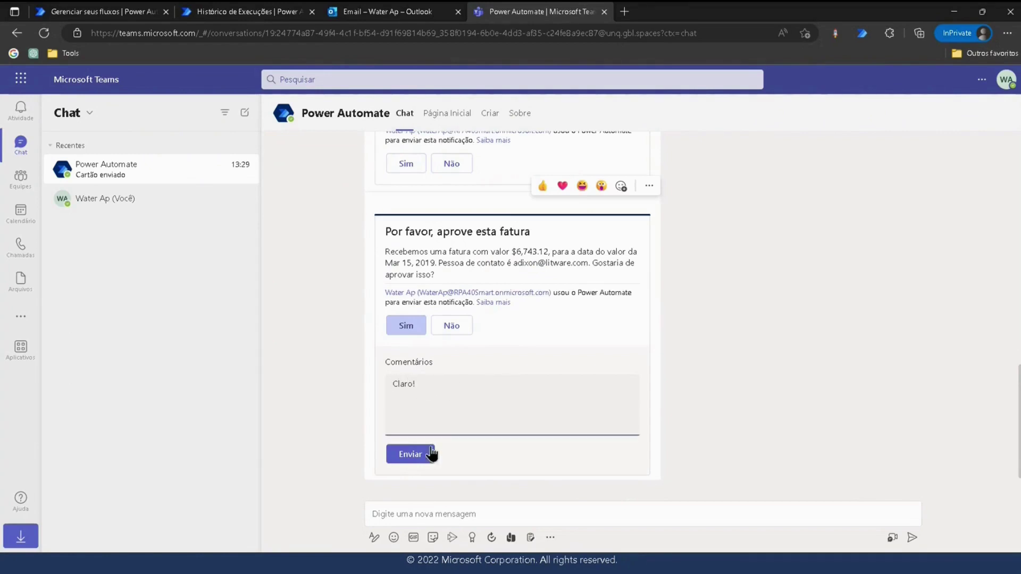
pyautogui.click(420, 455)
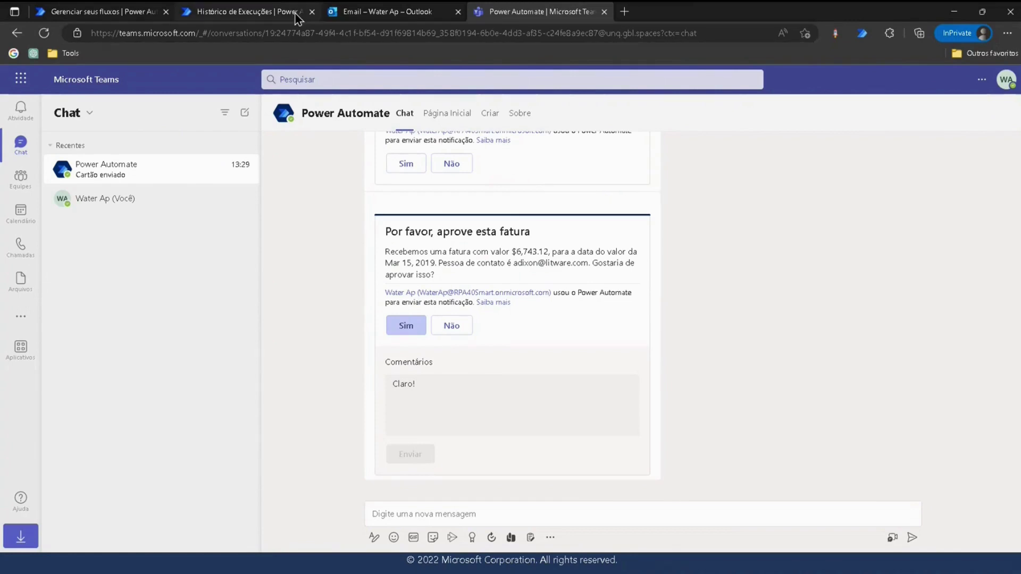
pyautogui.moveTo(295, 14)
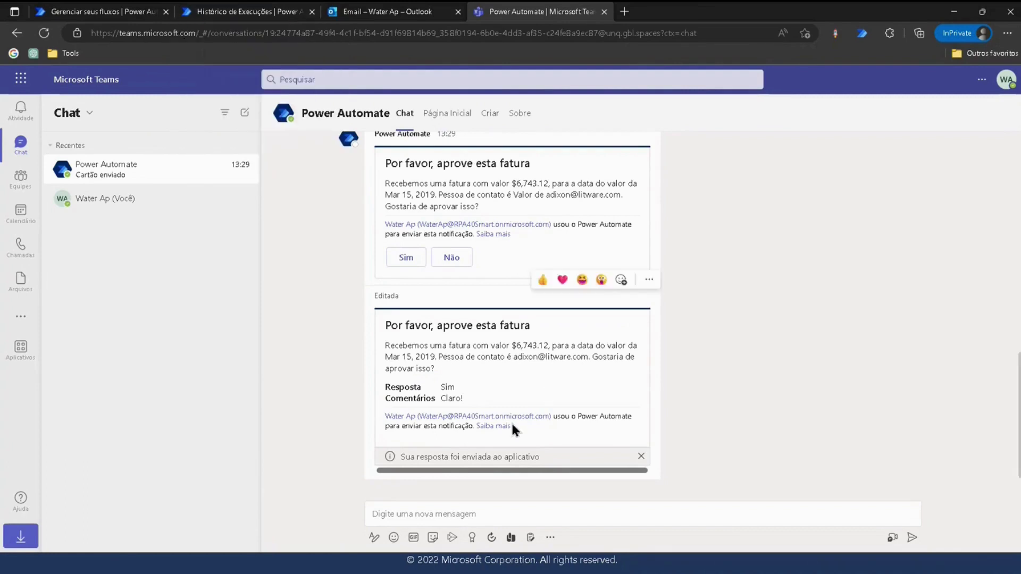
# Expand the Aplicar a cada loop in the run history, checking the Outlook and Teams tabs.
pyautogui.click(262, 13)
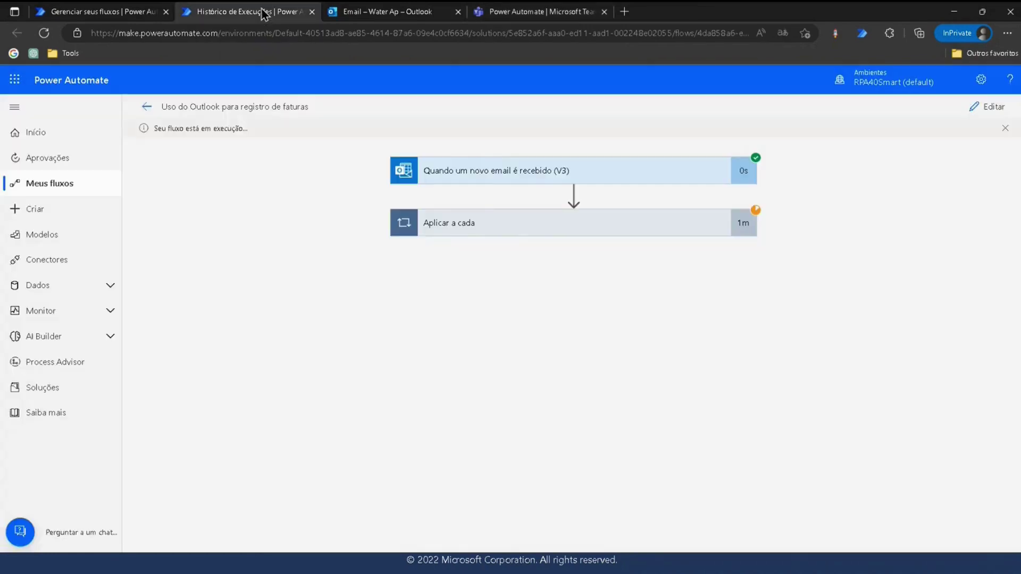
pyautogui.click(507, 225)
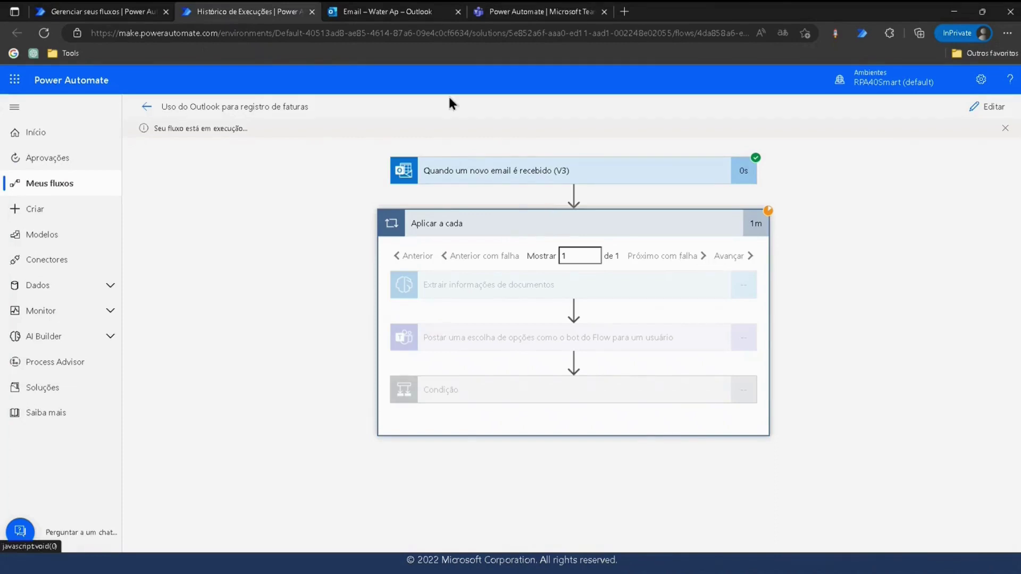
pyautogui.moveTo(369, 12)
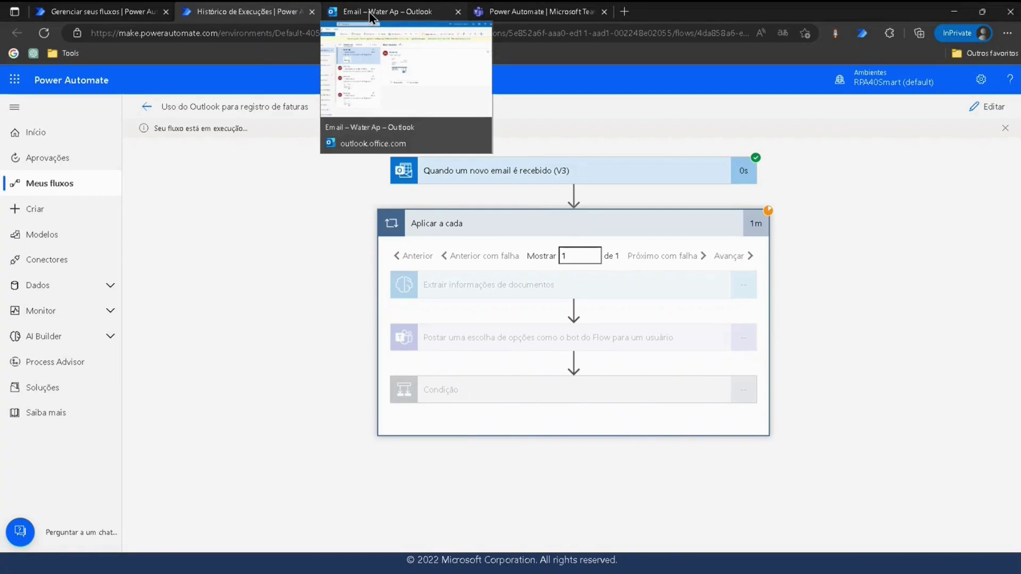
pyautogui.click(369, 12)
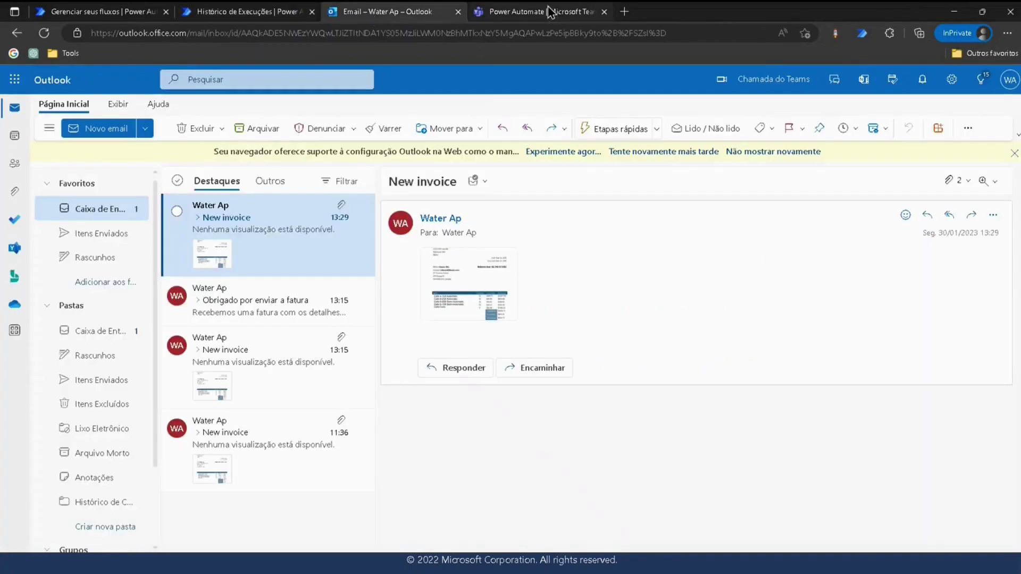
pyautogui.click(263, 13)
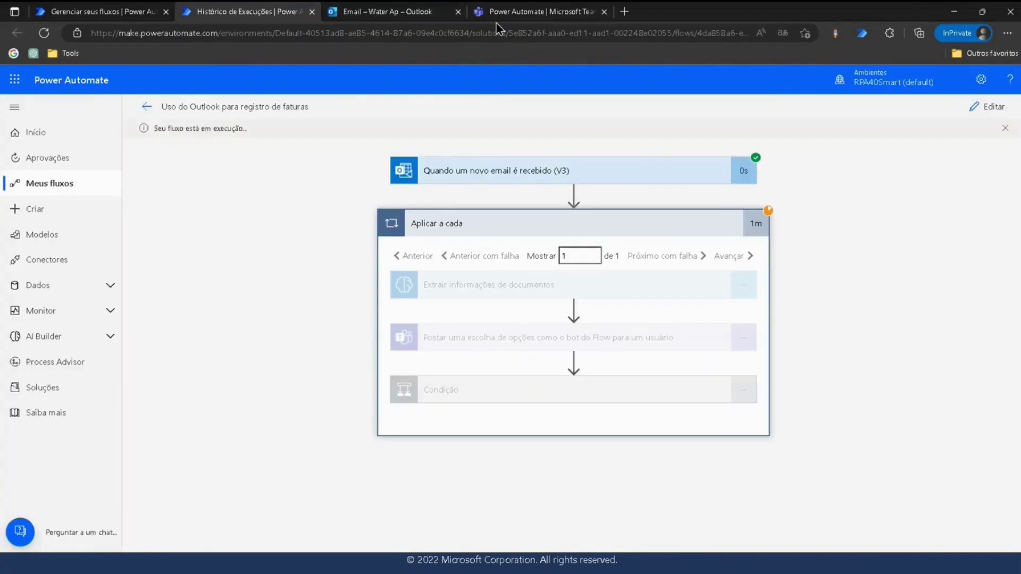
pyautogui.click(497, 11)
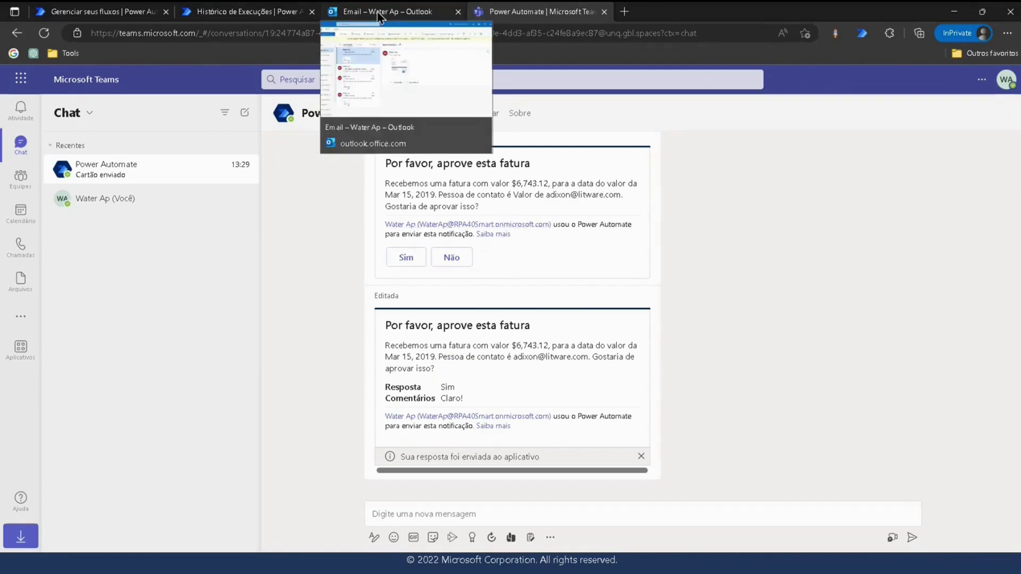
pyautogui.click(284, 13)
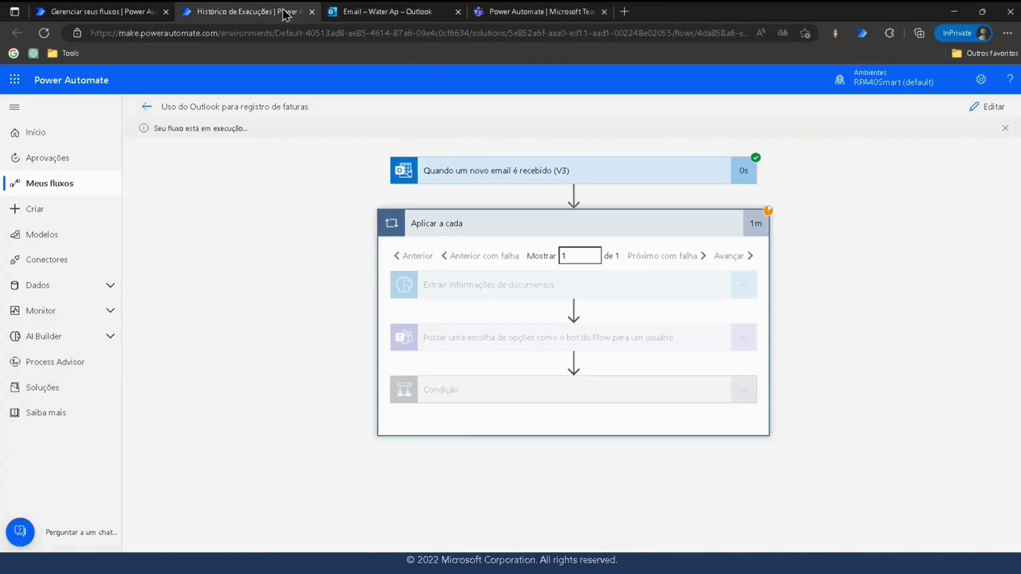
# Approve the first invoice card with the comment '...', then check Outlook and the run history.
pyautogui.click(517, 17)
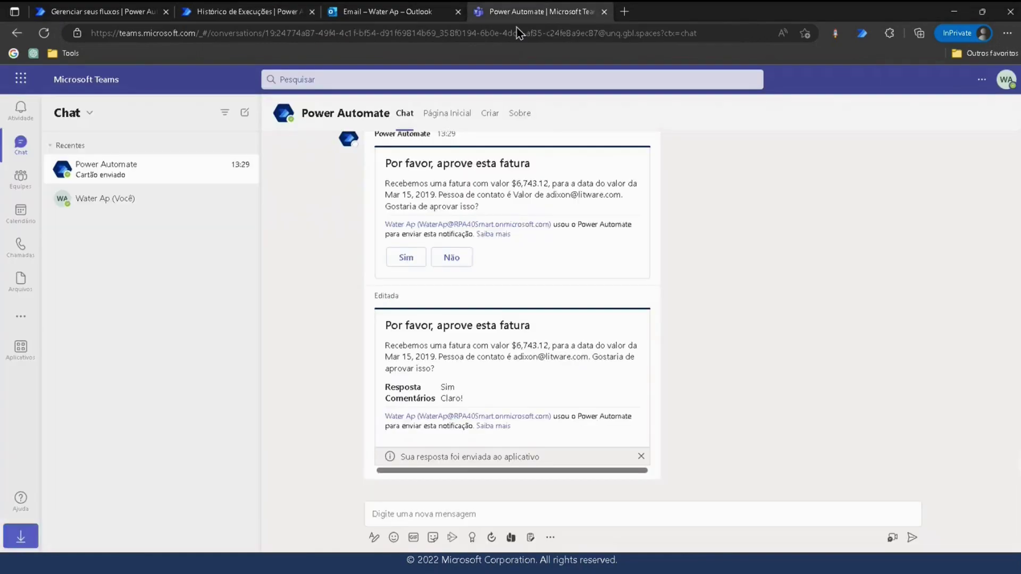
pyautogui.click(405, 257)
pyautogui.click(428, 187)
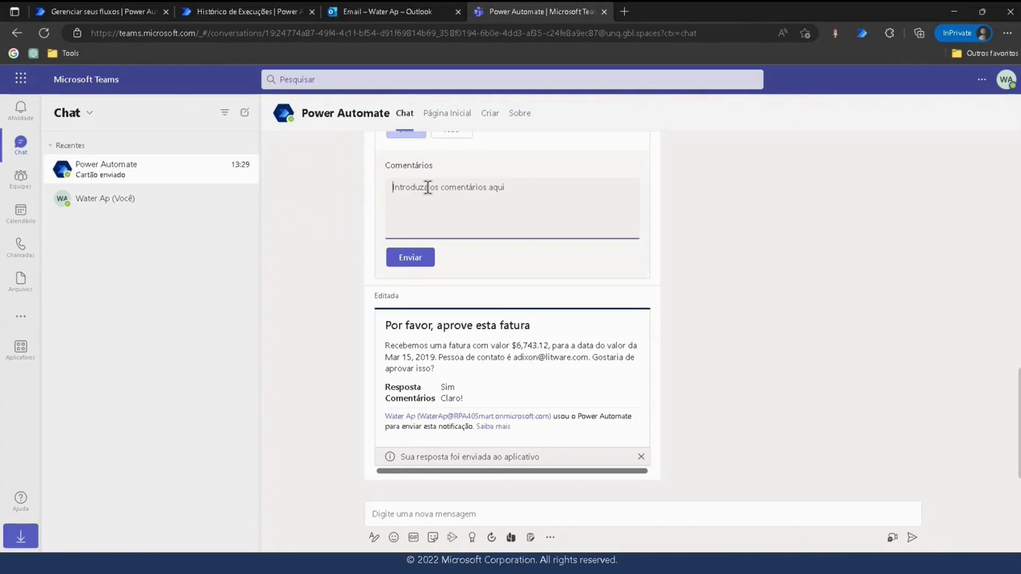
pyautogui.write('...')
pyautogui.click(411, 261)
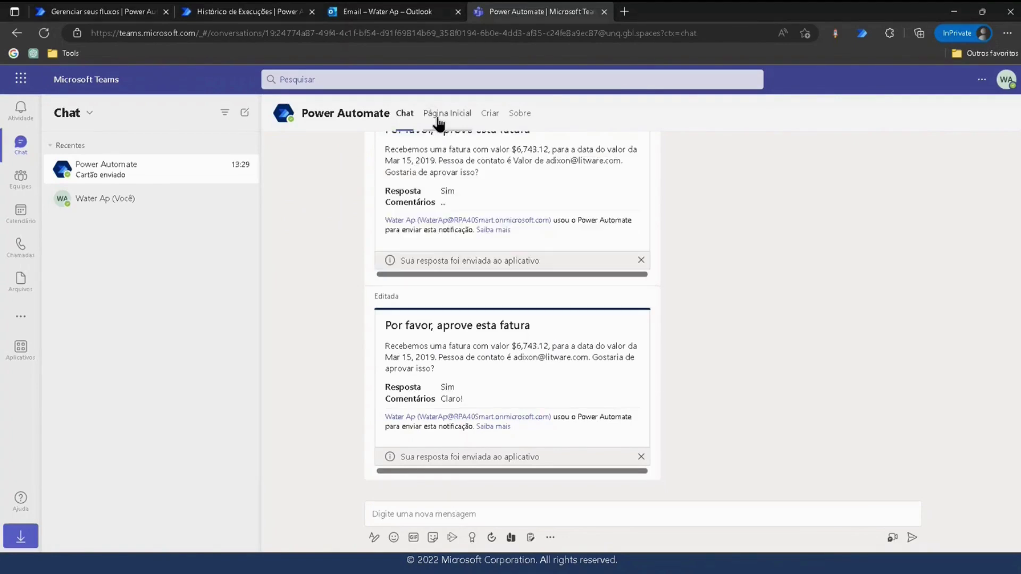
pyautogui.click(385, 16)
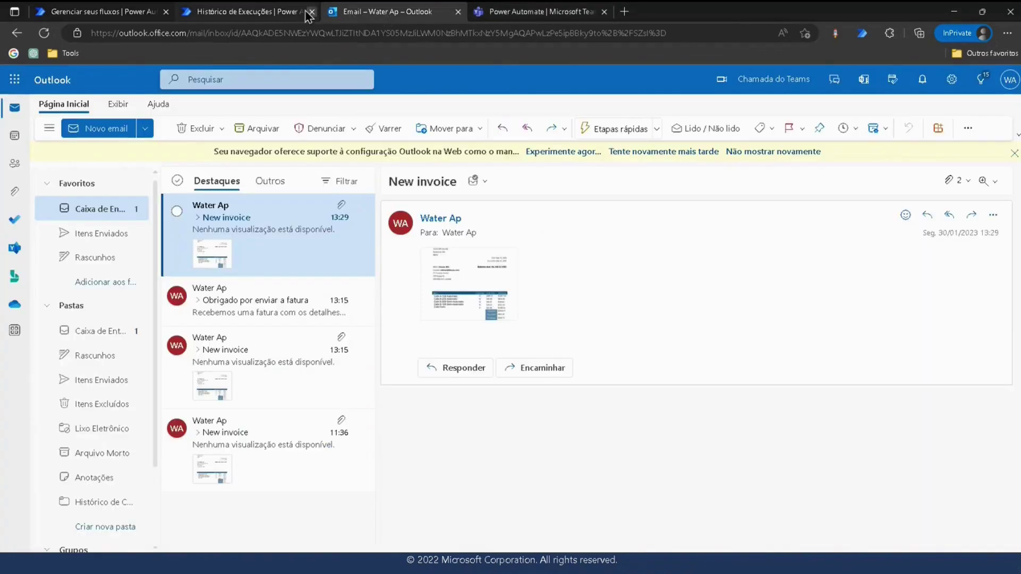
pyautogui.click(277, 10)
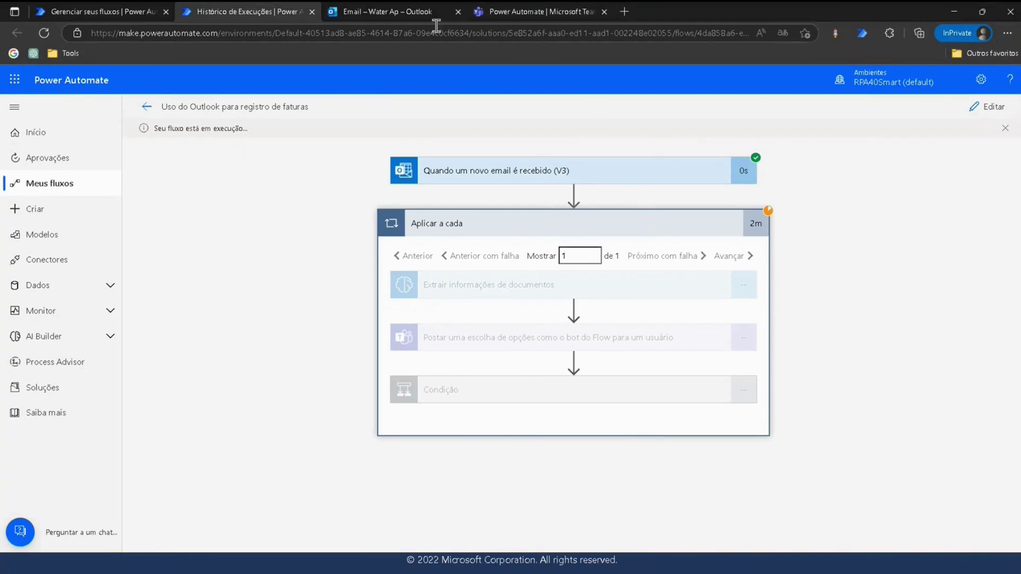
# Save a new Litware Inc. invoice for $6,743.12, status Invoiced, with the contact's e-mail.
pyautogui.click(260, 131)
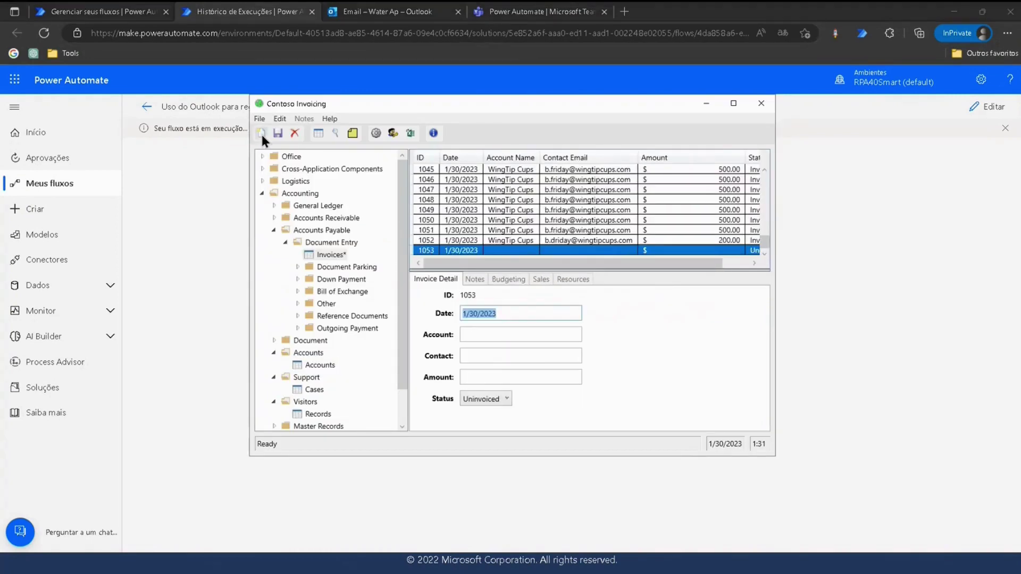
pyautogui.click(521, 333)
pyautogui.write('Litware Inc.')
pyautogui.click(521, 355)
pyautogui.click(519, 376)
pyautogui.write('$6,743.12')
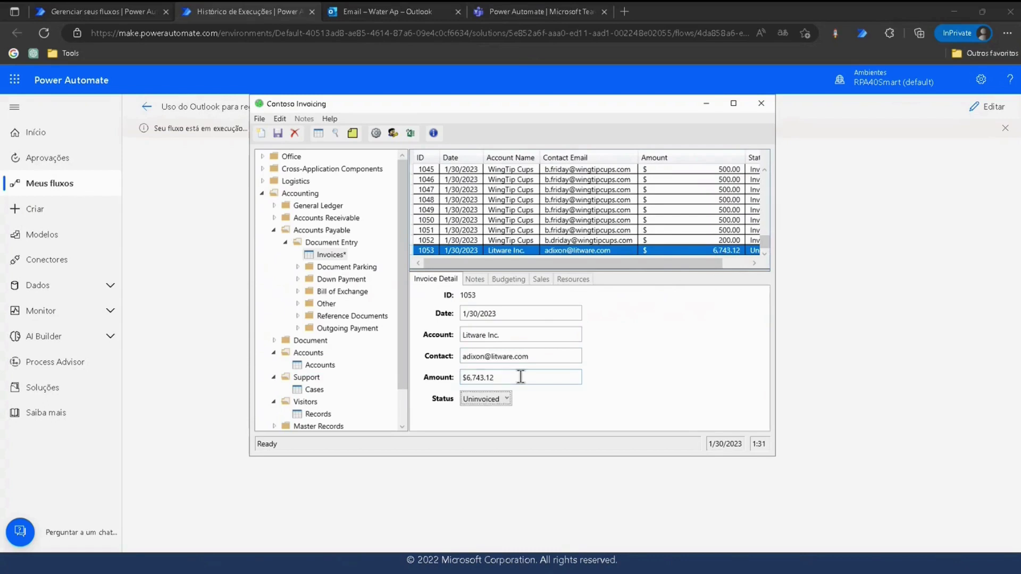
pyautogui.click(500, 398)
pyautogui.click(501, 400)
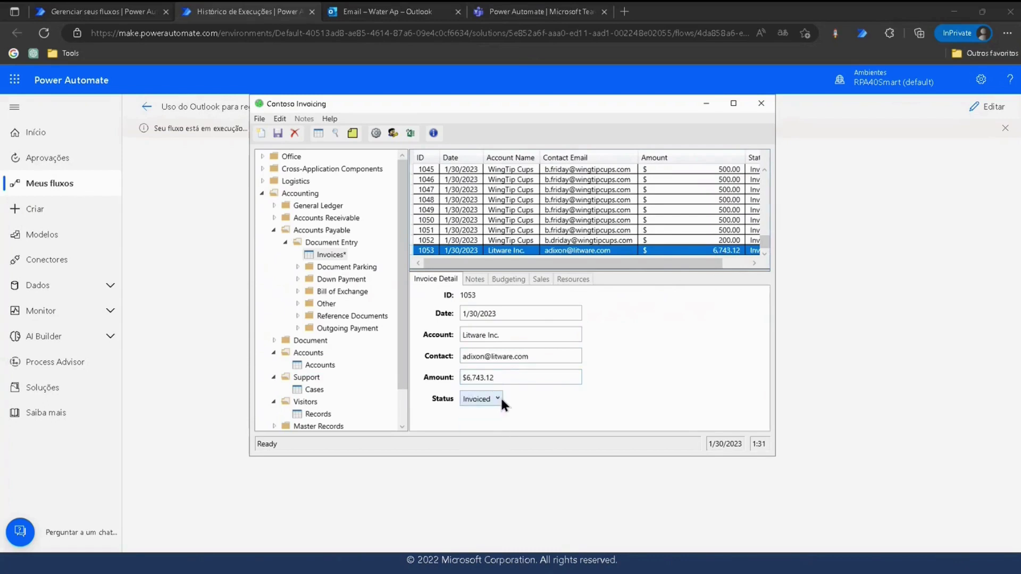
pyautogui.click(278, 133)
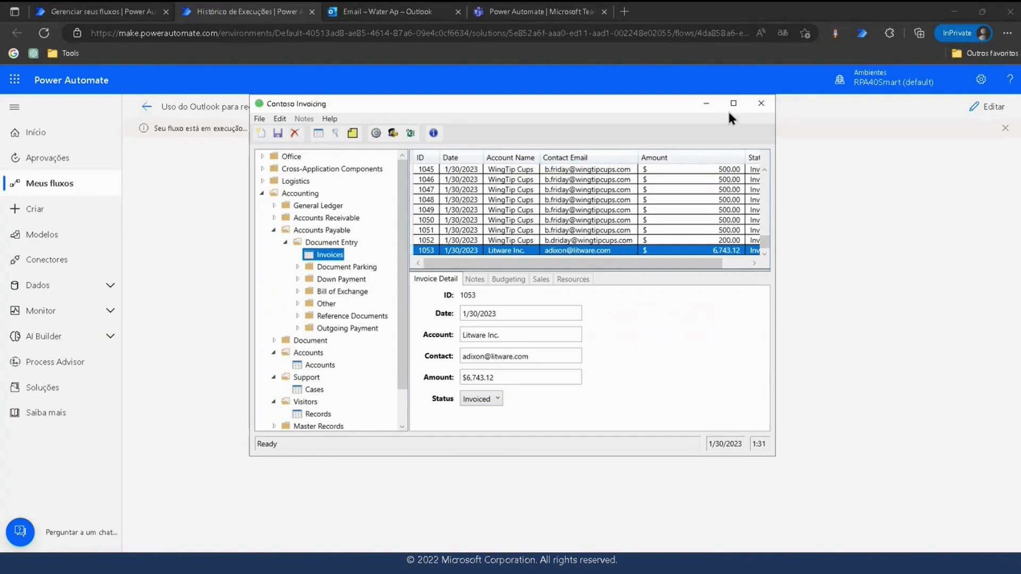
pyautogui.click(707, 104)
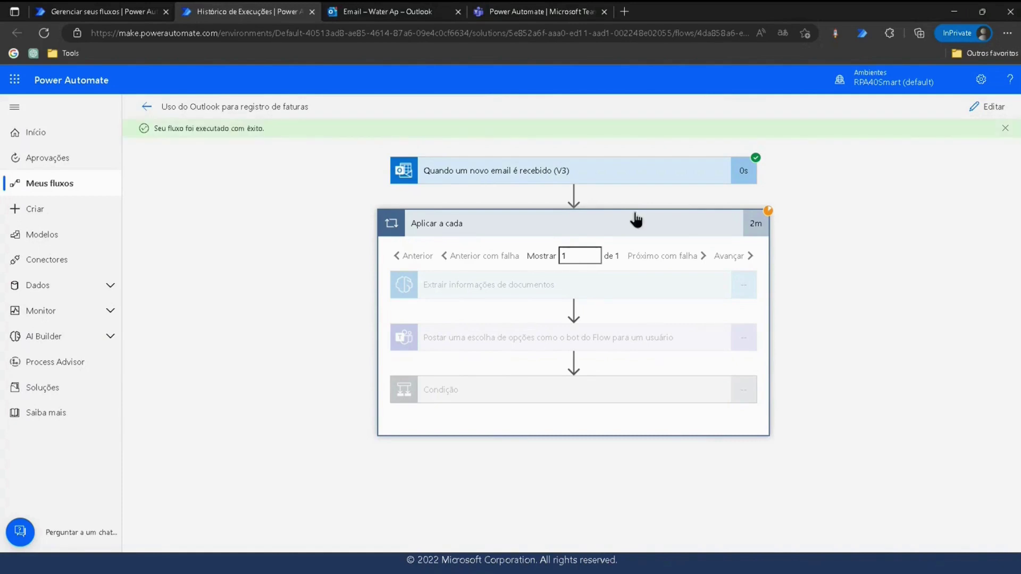
# Open and read the 'Sua fatura está aprovada' email for $6,743.12.
pyautogui.click(371, 19)
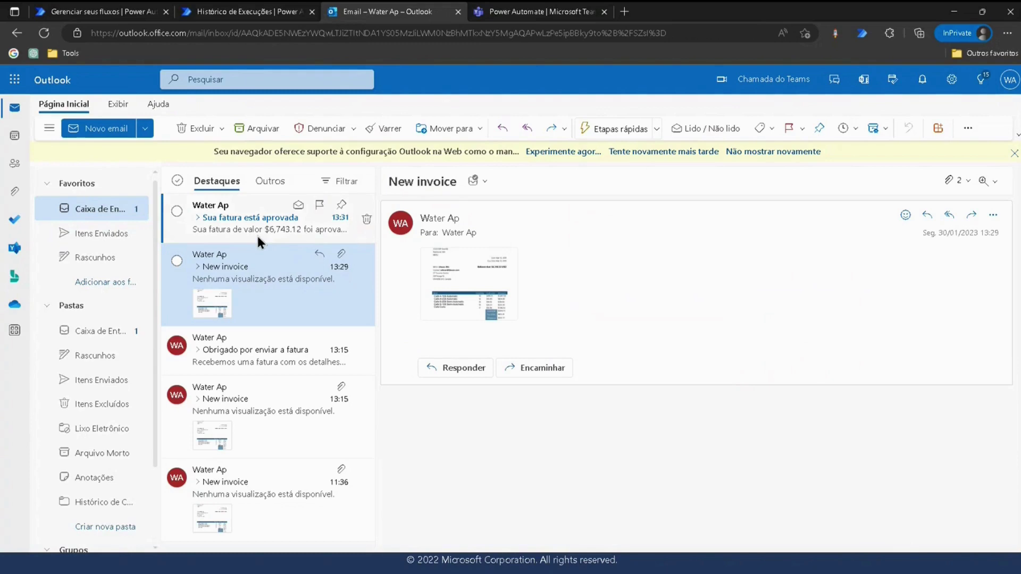
pyautogui.click(258, 238)
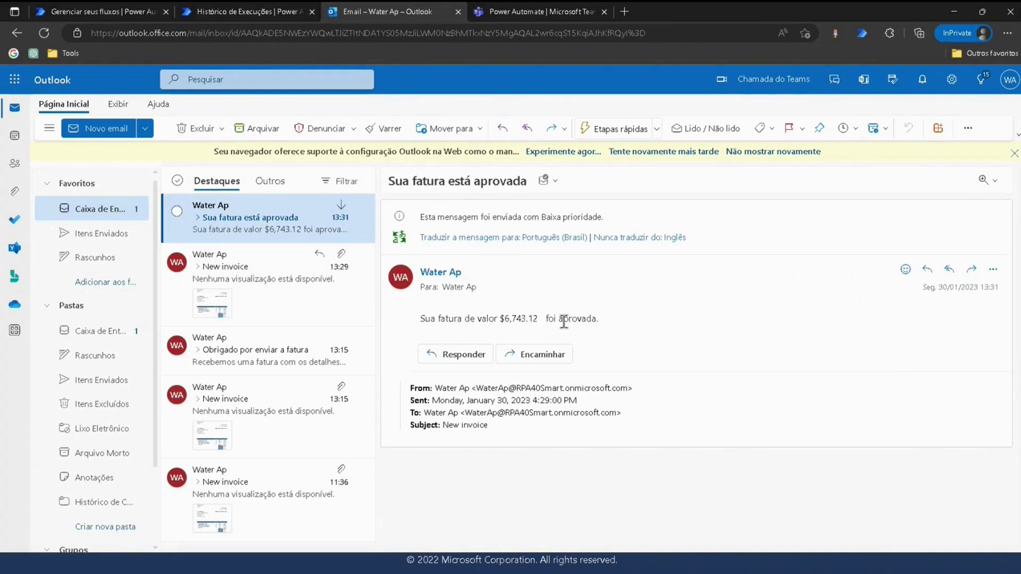
pyautogui.doubleClick(547, 319)
pyautogui.click(598, 317)
# Compare it with the New invoice email, then start a new email to your own mailbox.
pyautogui.click(251, 262)
pyautogui.click(244, 228)
pyautogui.click(253, 256)
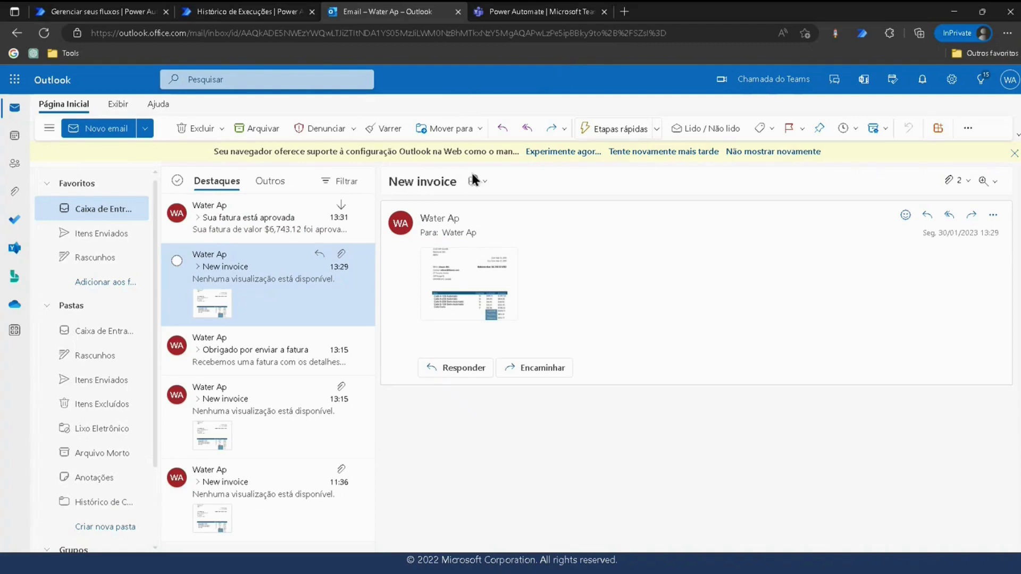
pyautogui.click(252, 216)
pyautogui.click(126, 127)
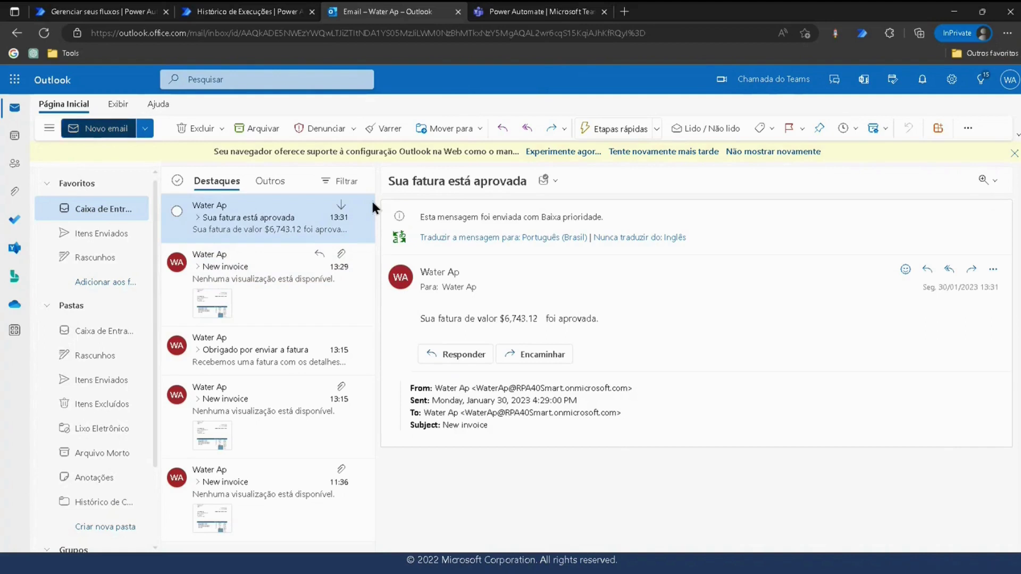
pyautogui.click(480, 229)
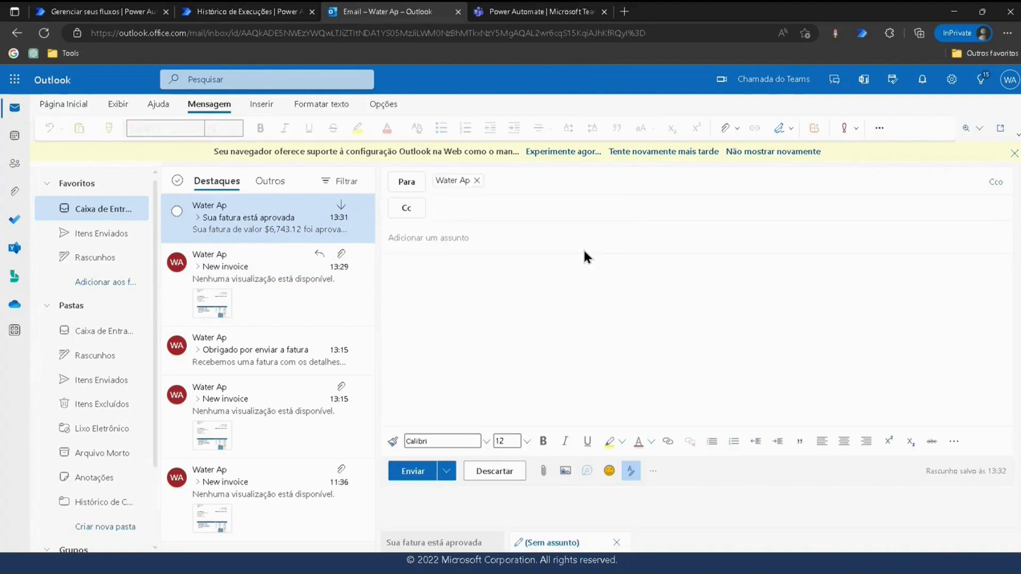
# Give the email the subject 'New invoice' and attach the newinvoice image from this computer.
pyautogui.write('New invoice')
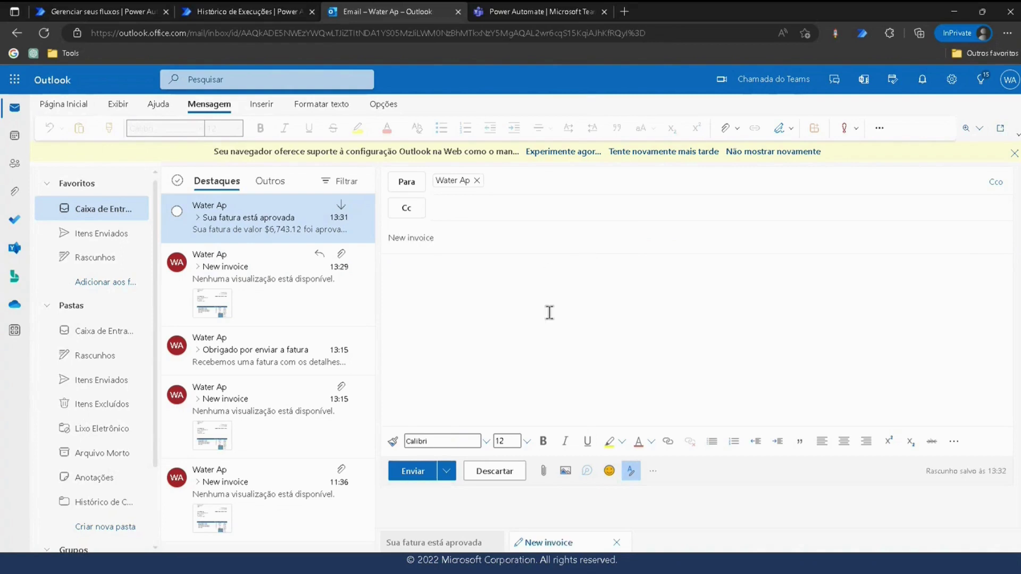
pyautogui.click(550, 313)
pyautogui.click(543, 471)
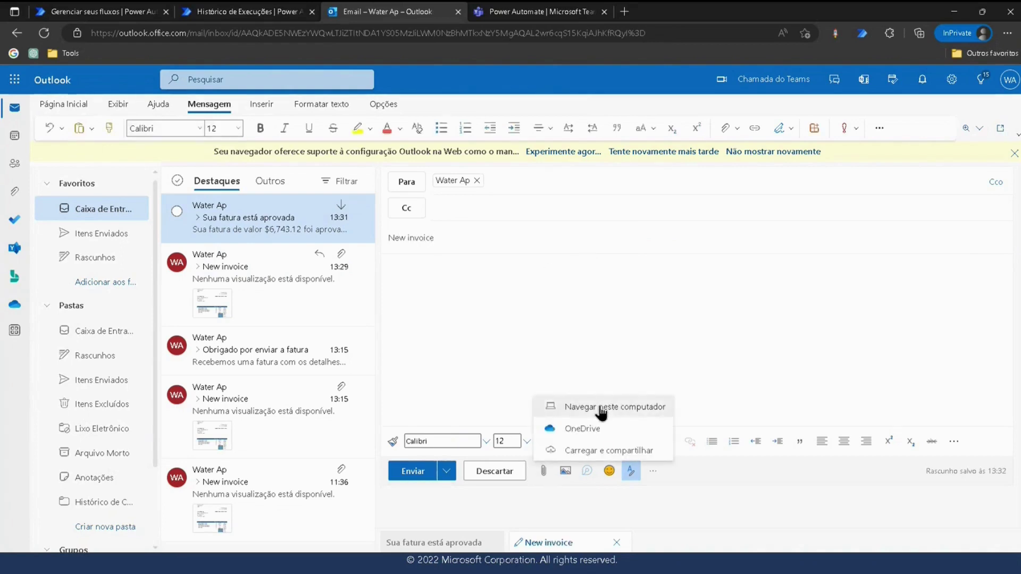
pyautogui.click(601, 409)
pyautogui.click(263, 181)
pyautogui.click(470, 304)
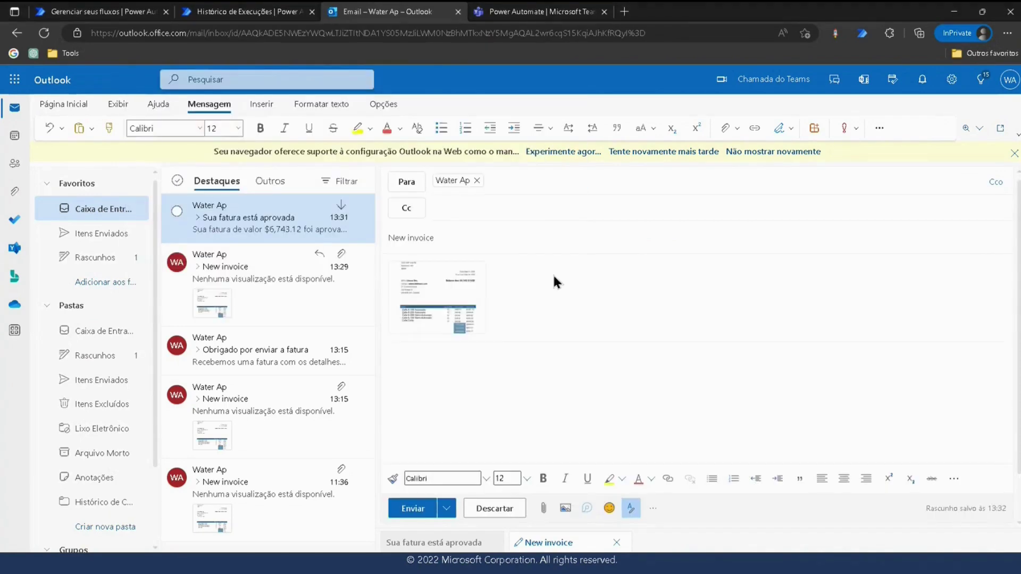
# Send the New invoice email and return to the flow's details page in Power Automate.
pyautogui.click(419, 514)
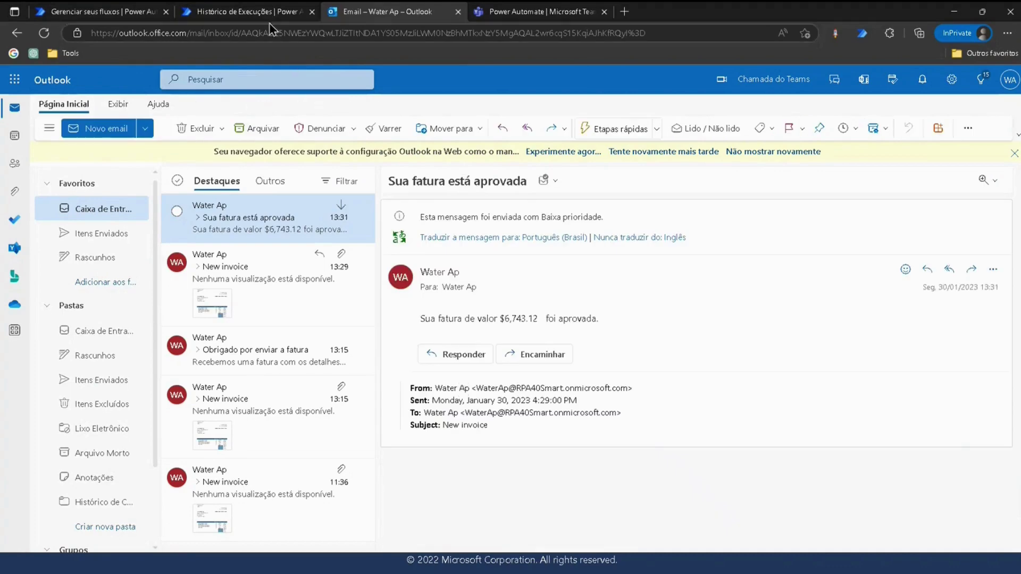
pyautogui.click(255, 12)
pyautogui.click(148, 107)
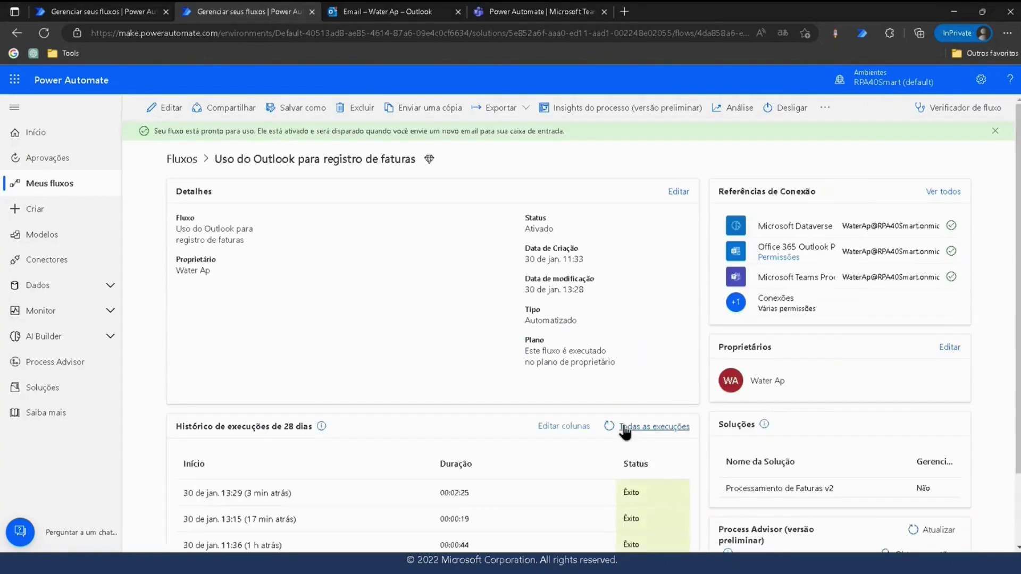
# Refresh the flow's run history, confirming the New invoice email arrived in Outlook.
pyautogui.click(610, 427)
pyautogui.click(611, 427)
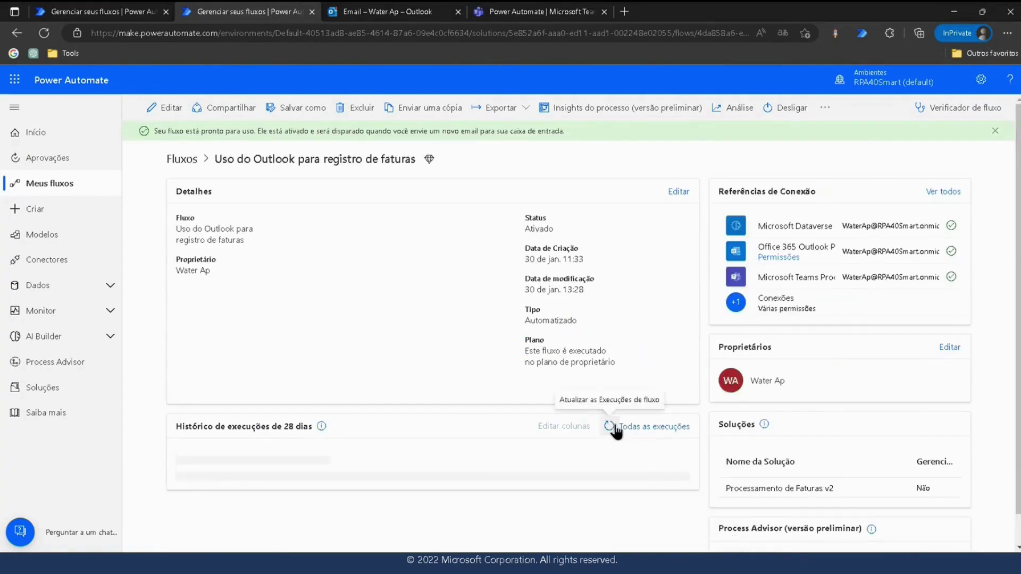
pyautogui.click(611, 427)
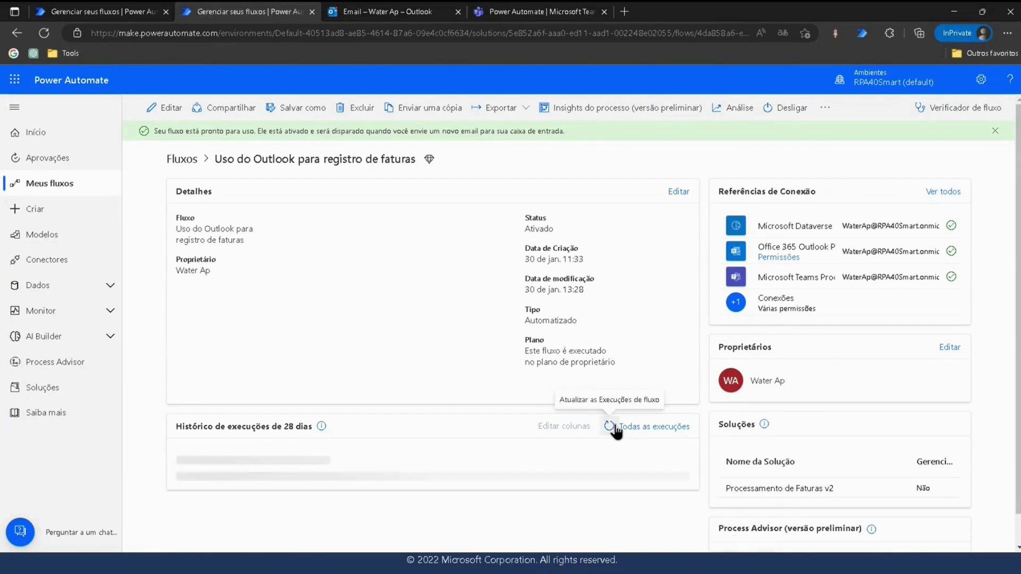
pyautogui.click(386, 12)
pyautogui.click(232, 218)
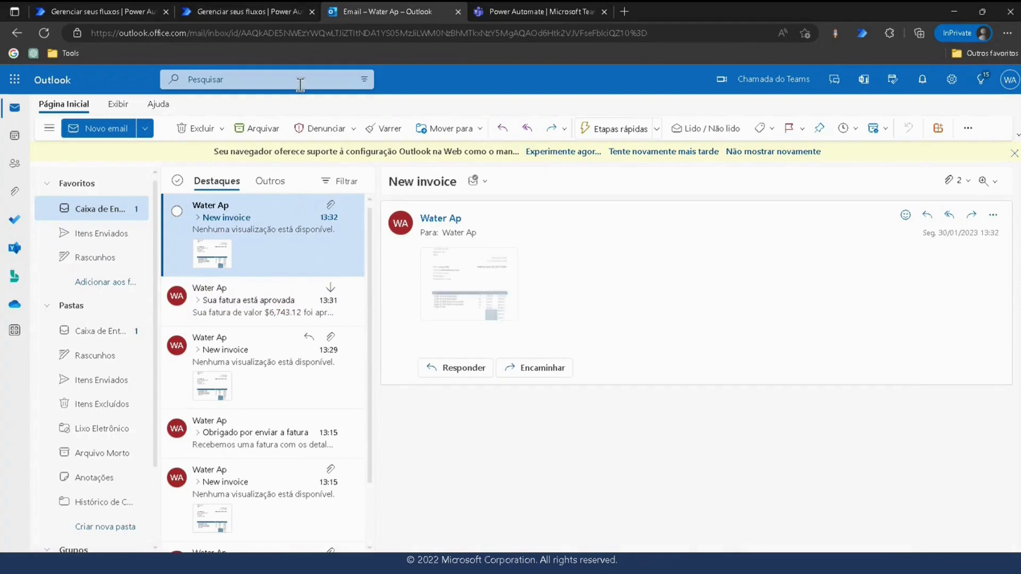
pyautogui.click(243, 13)
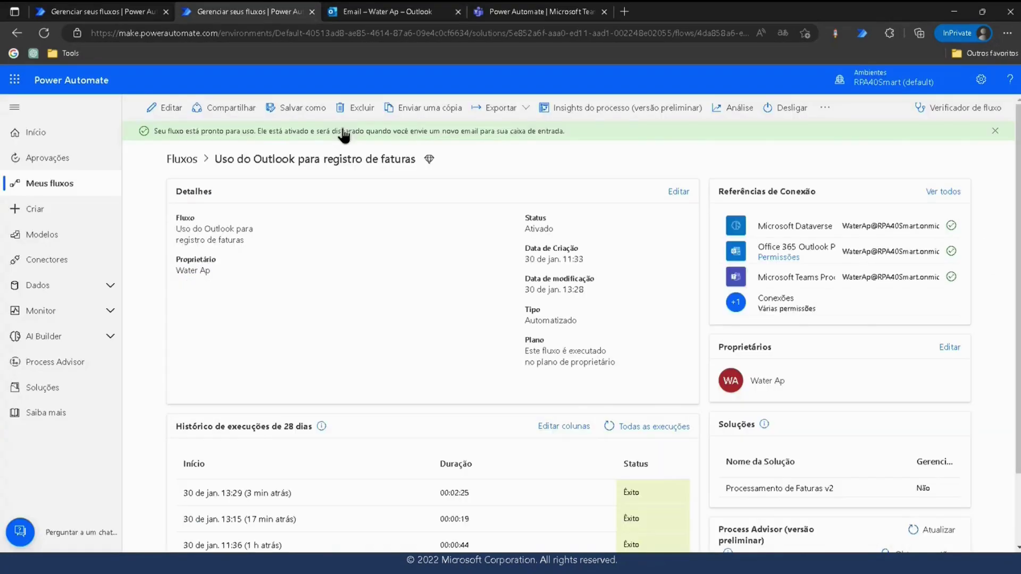
pyautogui.click(610, 426)
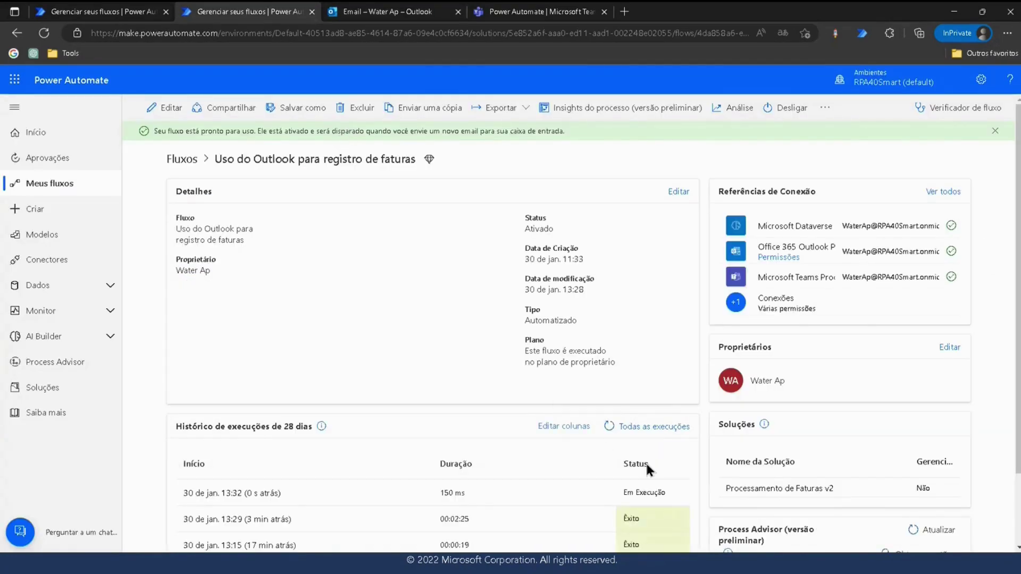
# Open the new 13:32 run and expand its Aplicar a cada loop.
pyautogui.scroll(-2, 623, 407)
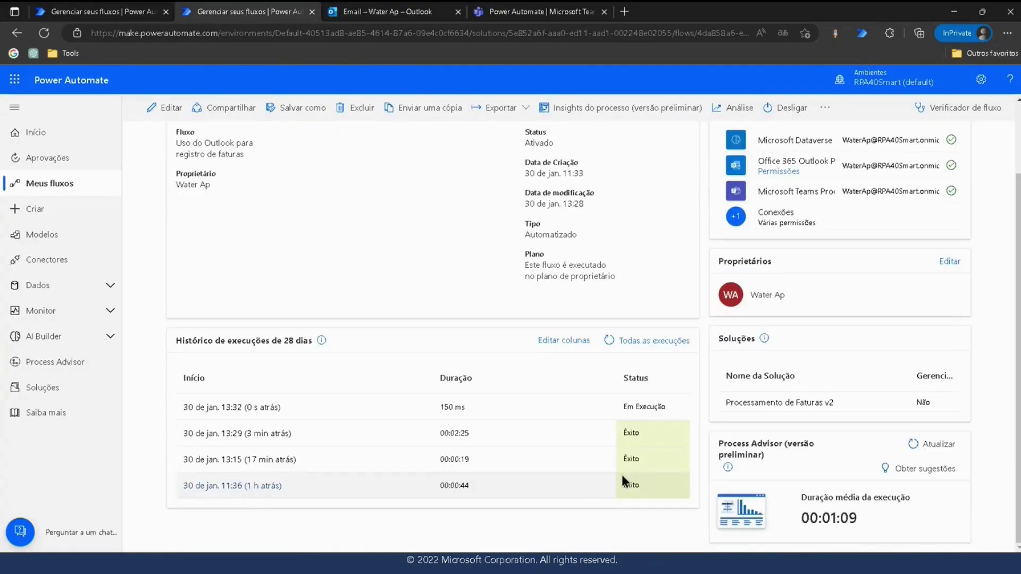
pyautogui.click(281, 406)
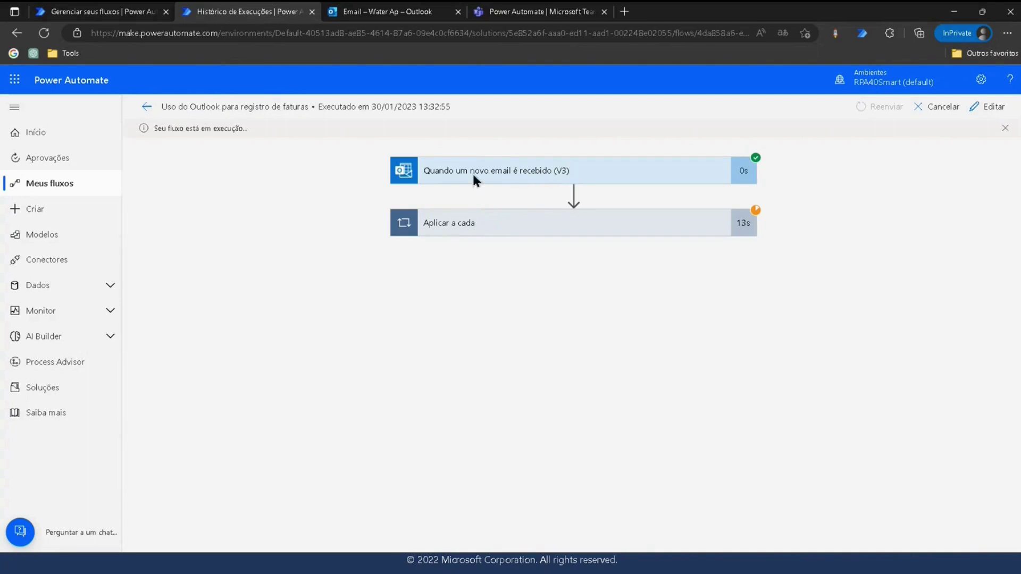
pyautogui.click(529, 225)
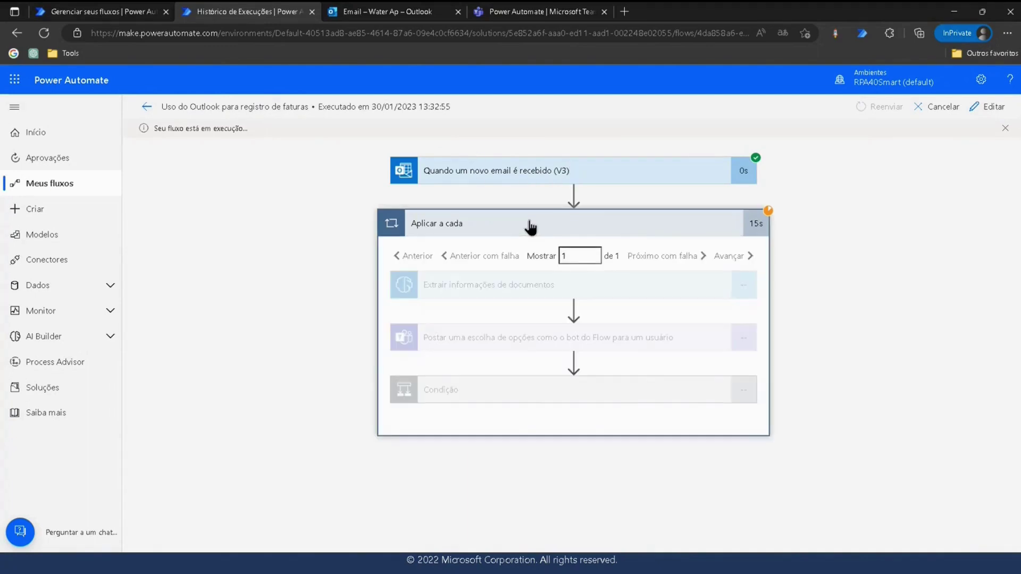
# In Teams, reject the first $6,743.12 approval card with the comment 'Não'.
pyautogui.click(530, 15)
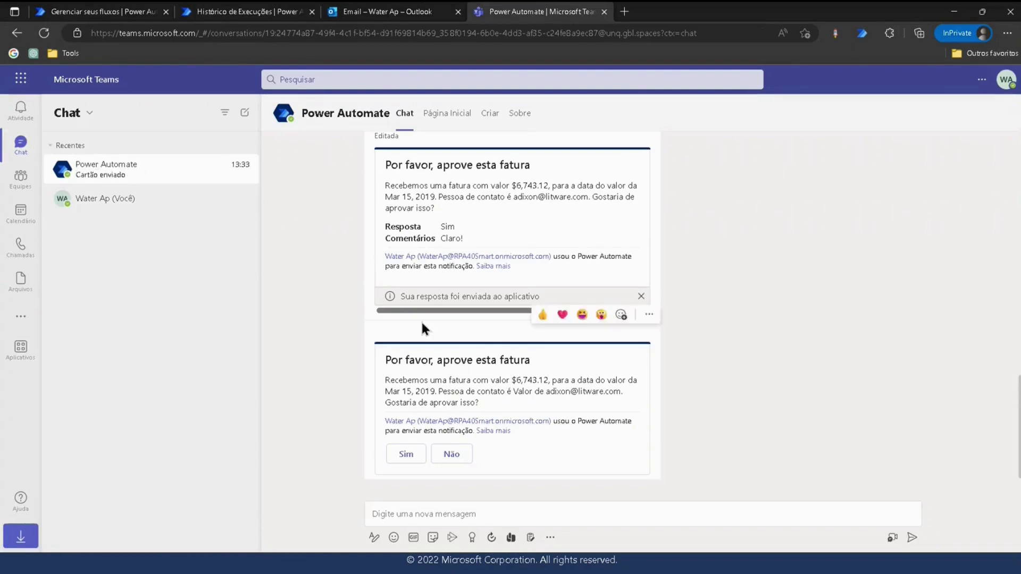
pyautogui.moveTo(386, 360); pyautogui.dragTo(538, 362)
pyautogui.click(758, 368)
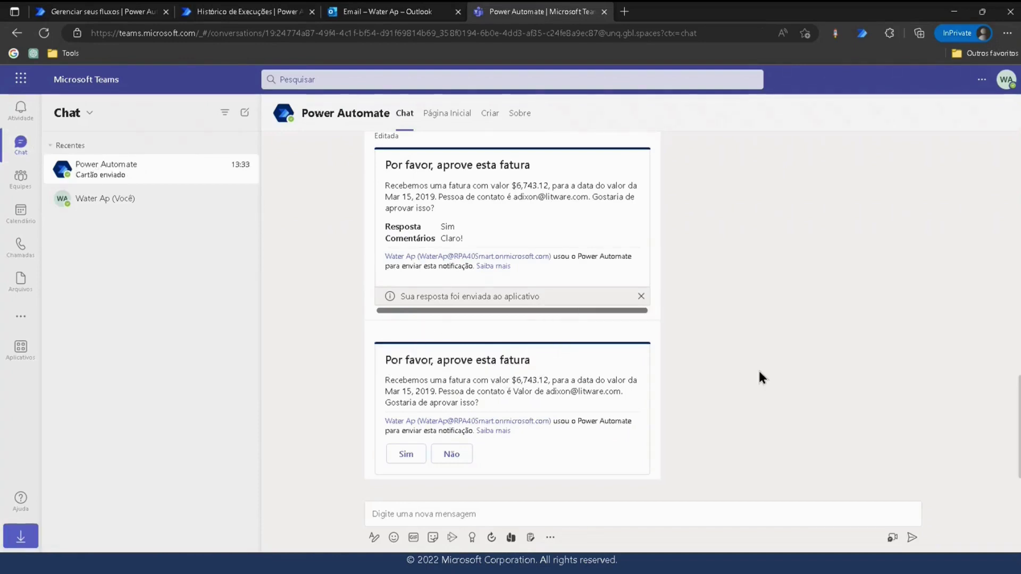
pyautogui.scroll(2, 518, 250)
pyautogui.scroll(2, 522, 277)
pyautogui.scroll(-3, 478, 314)
pyautogui.click(452, 294)
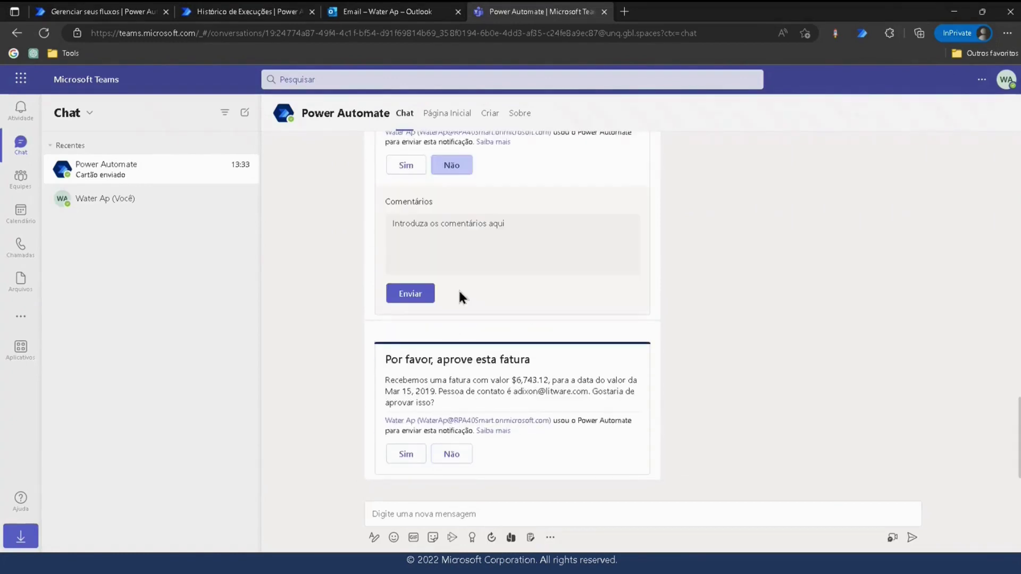
pyautogui.click(469, 261)
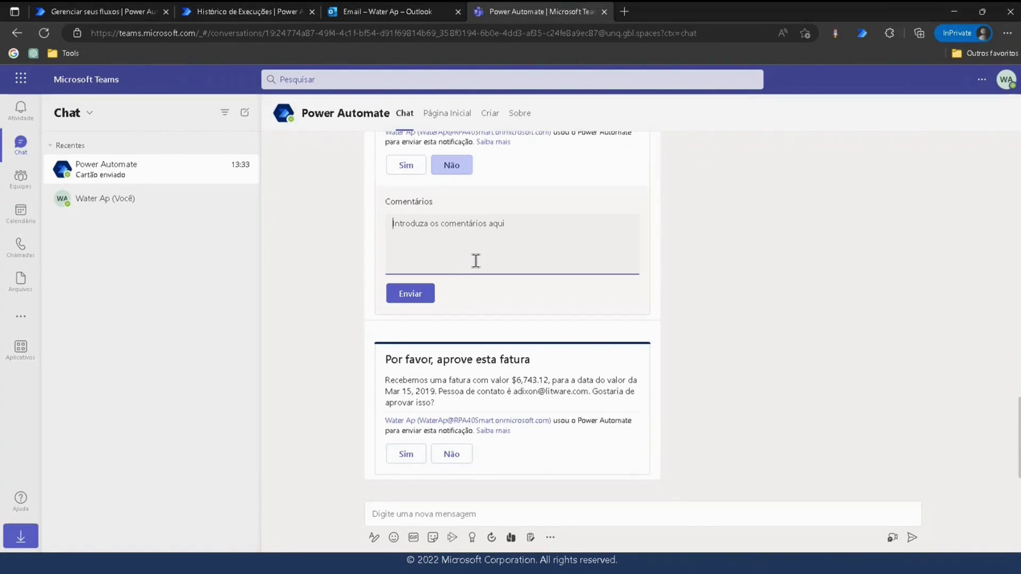
pyautogui.write('Não')
pyautogui.click(418, 296)
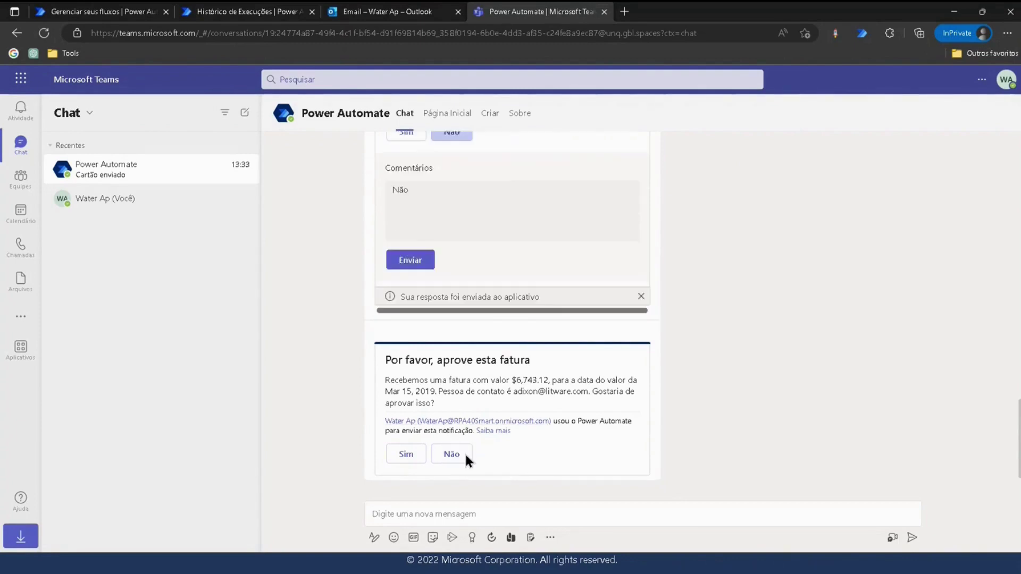
# Reject the remaining approval card with the comment '.'.
pyautogui.click(464, 455)
pyautogui.click(465, 388)
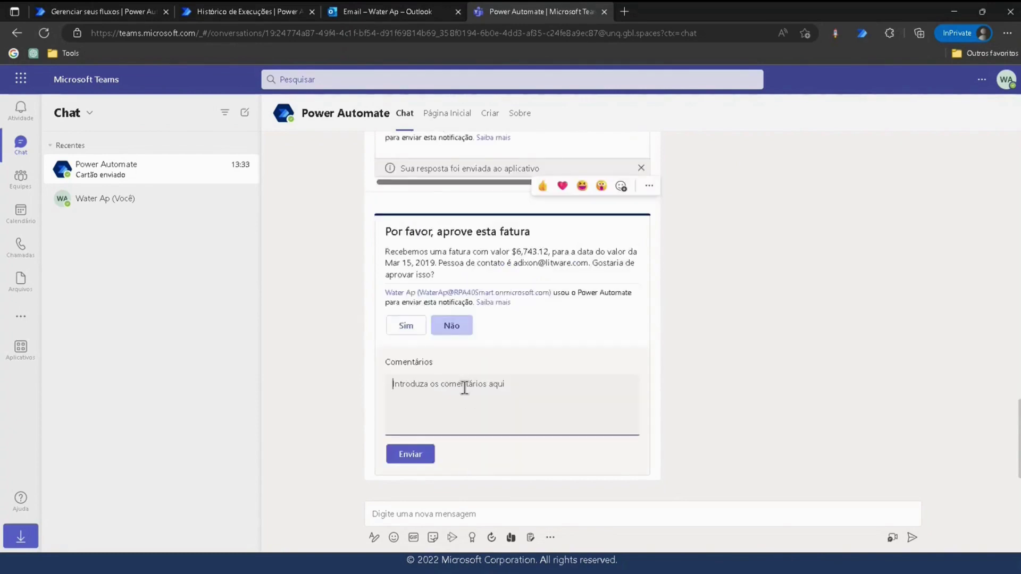
pyautogui.write('...')
pyautogui.click(402, 454)
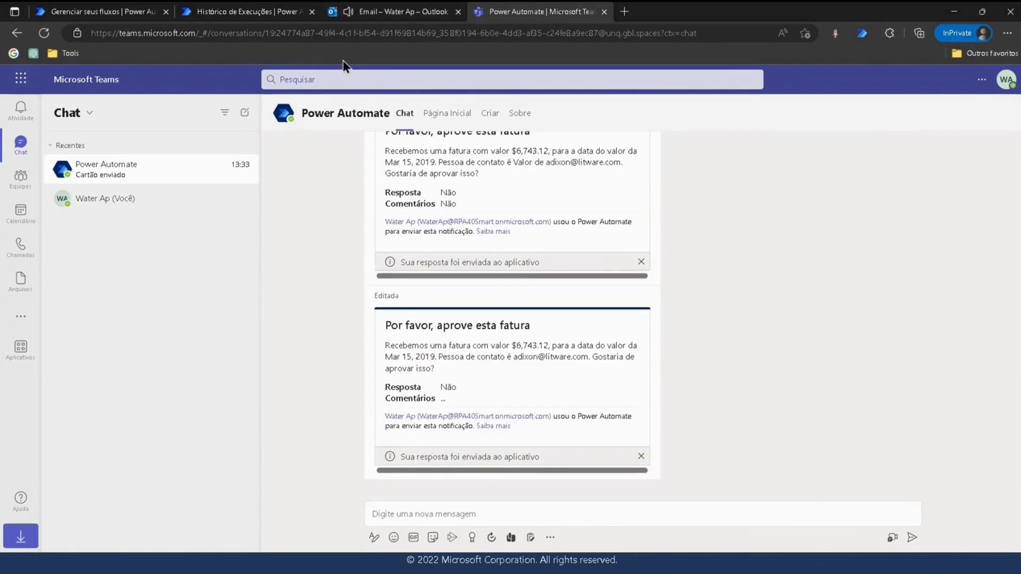
# Read both 'Sua fatura foi rejeitada' emails for $6,743.12 in Outlook, then return to the flow run.
pyautogui.click(349, 18)
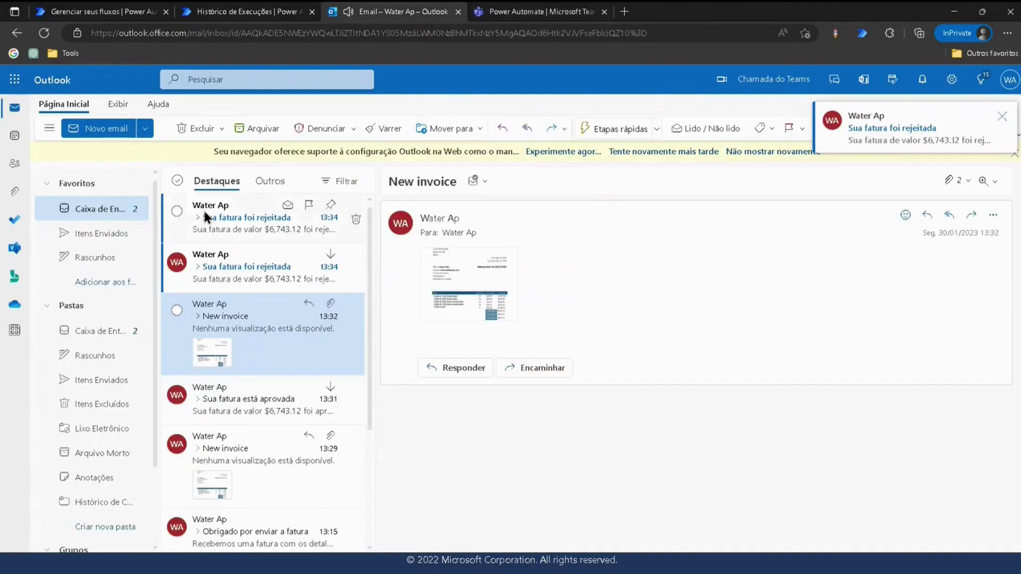
pyautogui.click(218, 213)
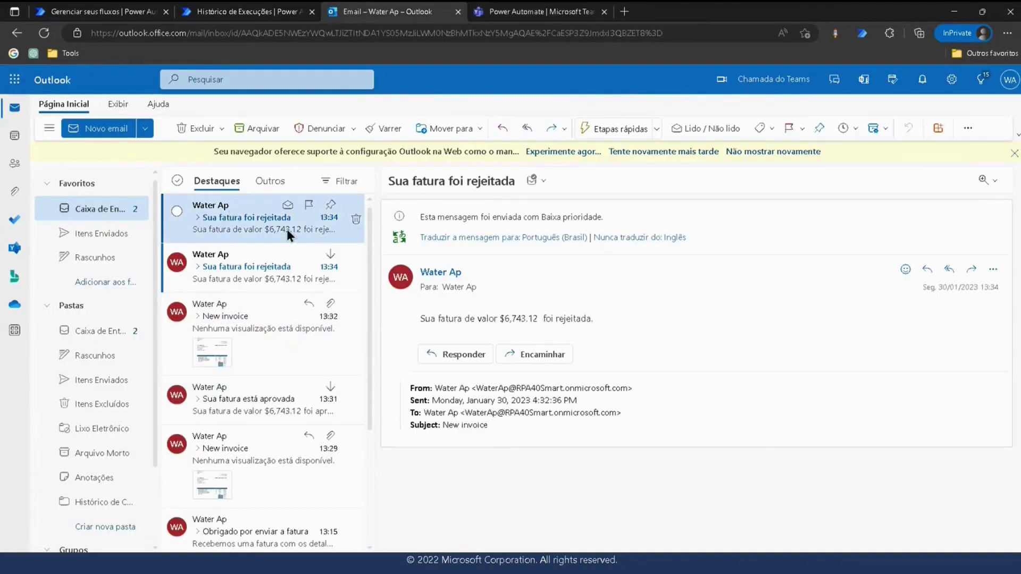
pyautogui.click(222, 267)
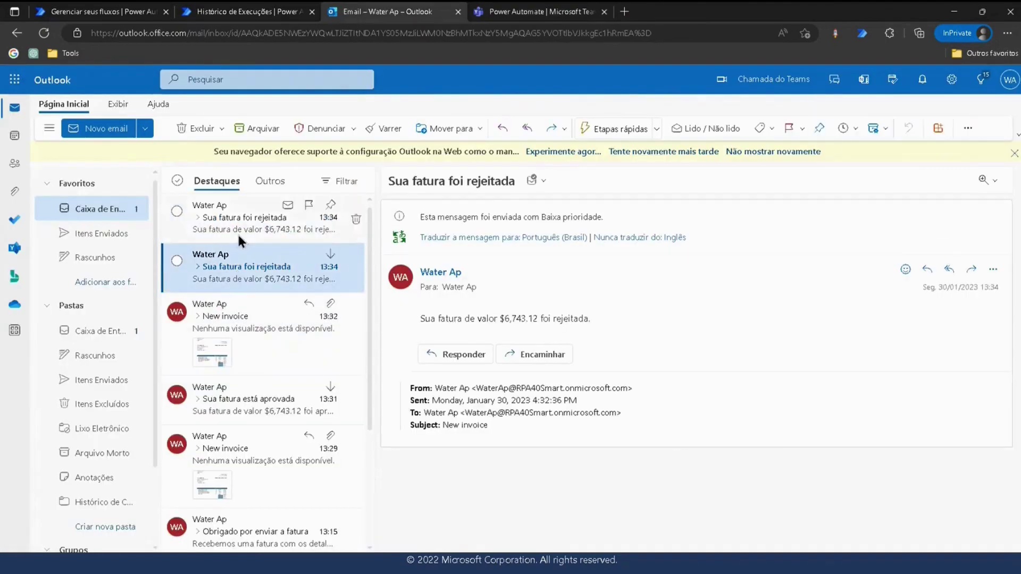
pyautogui.click(239, 232)
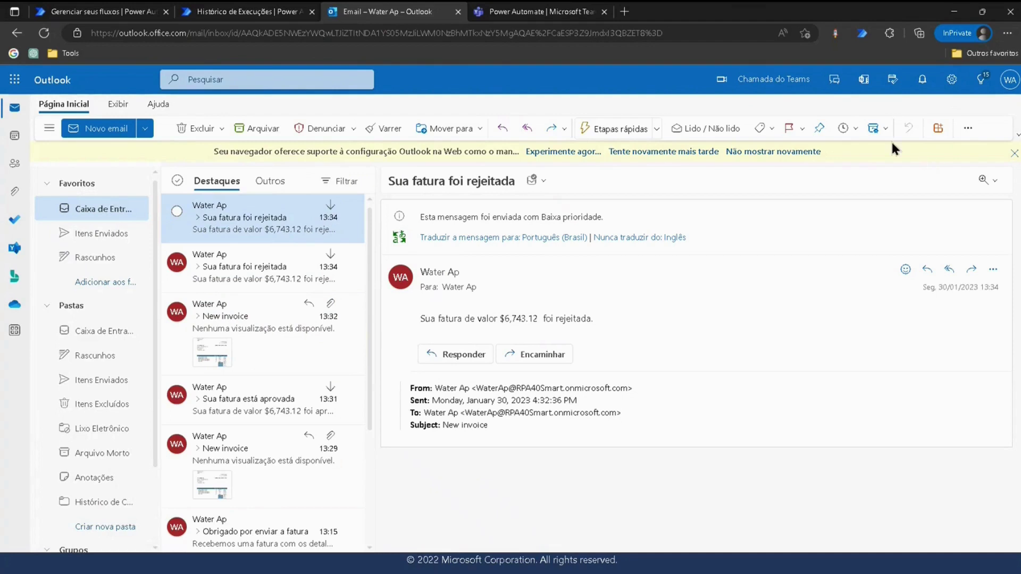
pyautogui.click(263, 15)
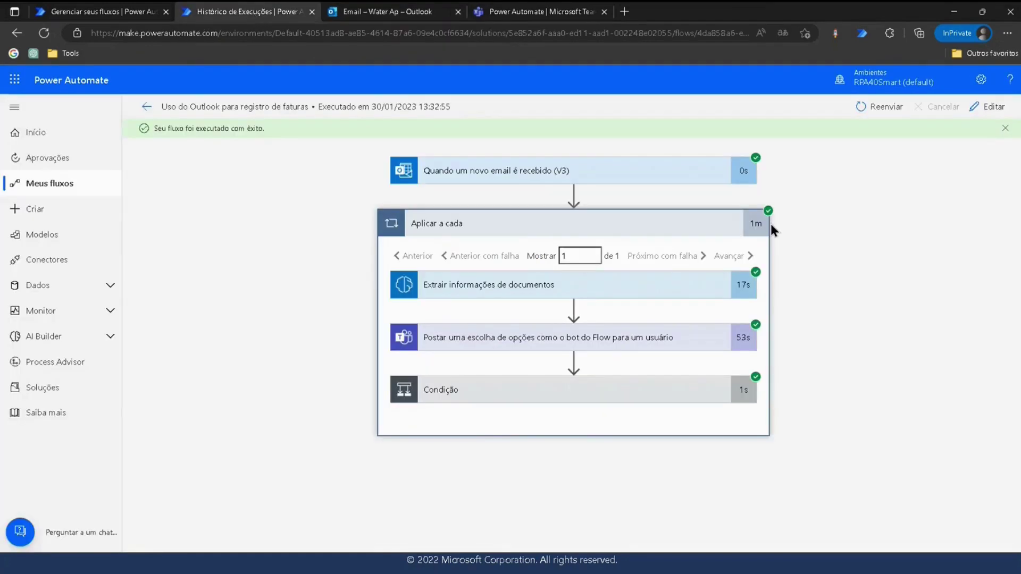